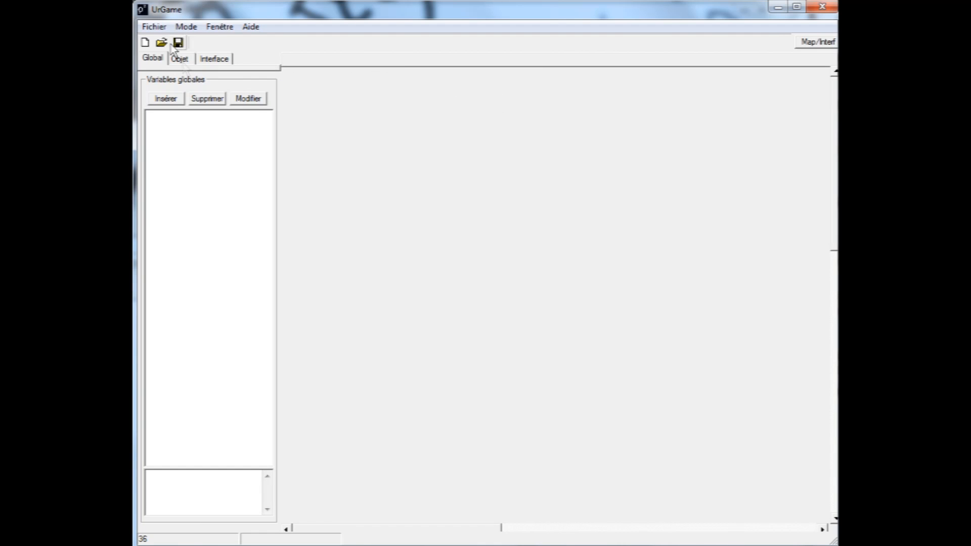
- Create a logic function named controle_camera and open the node creation window, placing it clear of the graph area
click(148, 44)
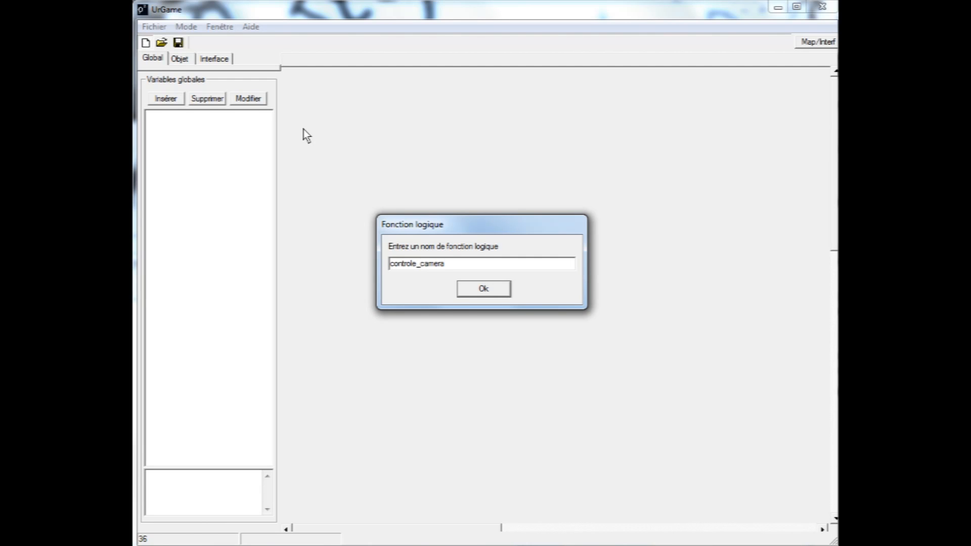
click(474, 293)
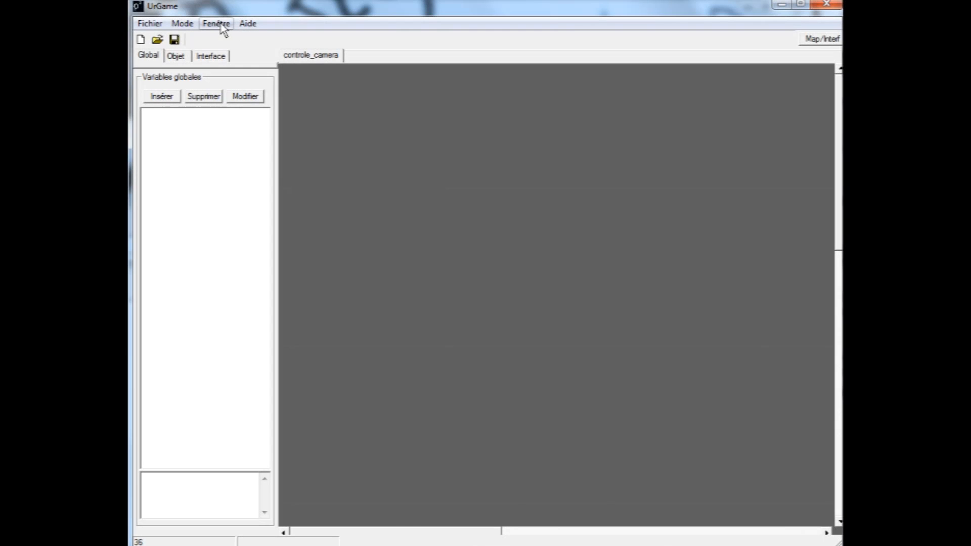
click(217, 23)
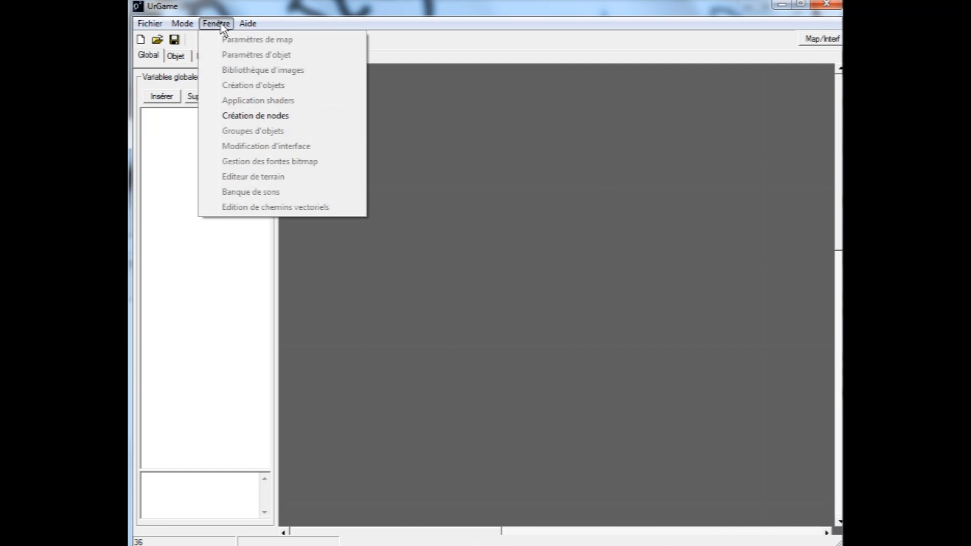
click(221, 24)
click(221, 24)
click(221, 24)
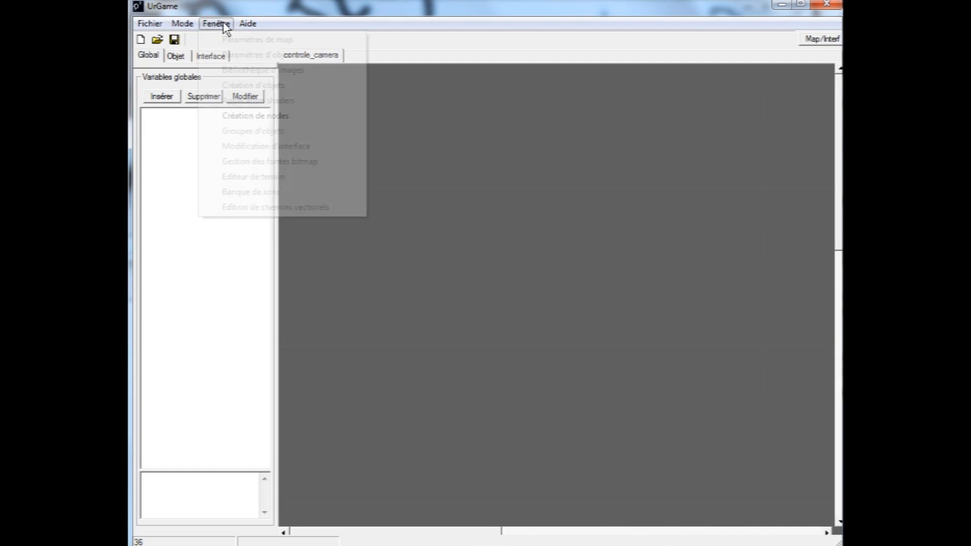
click(221, 24)
click(248, 116)
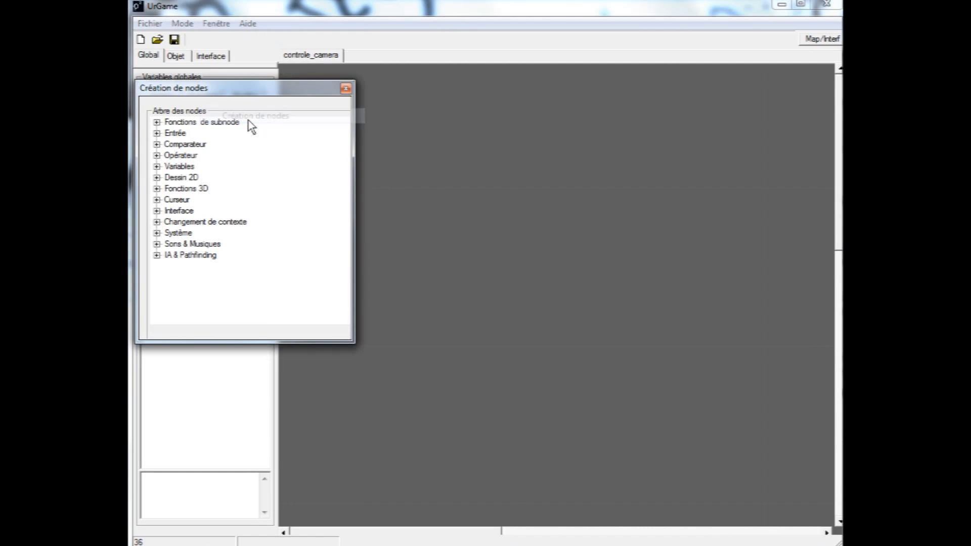
drag(262, 95, 738, 281)
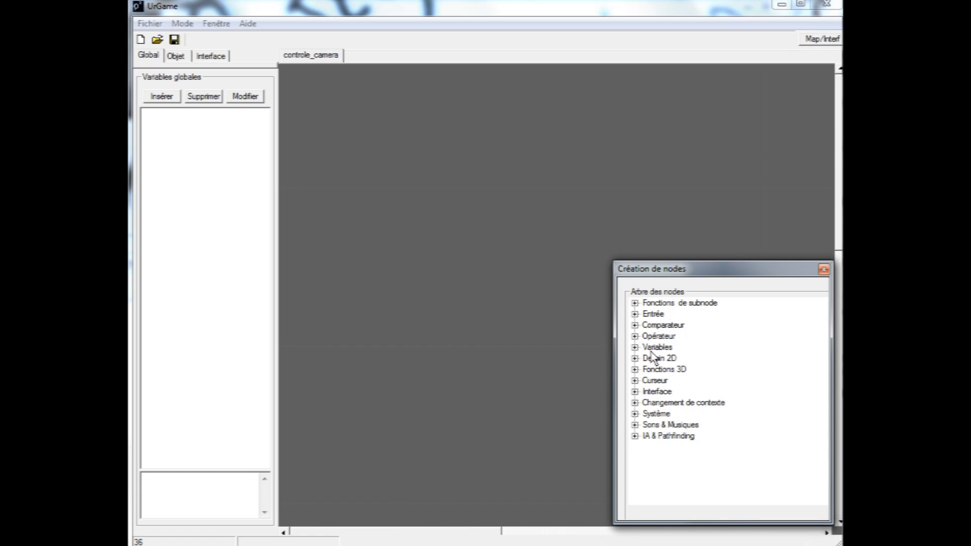
- Add a Pointage de caméra node from the 3D camera functions to the graph and set it as active
double_click(663, 370)
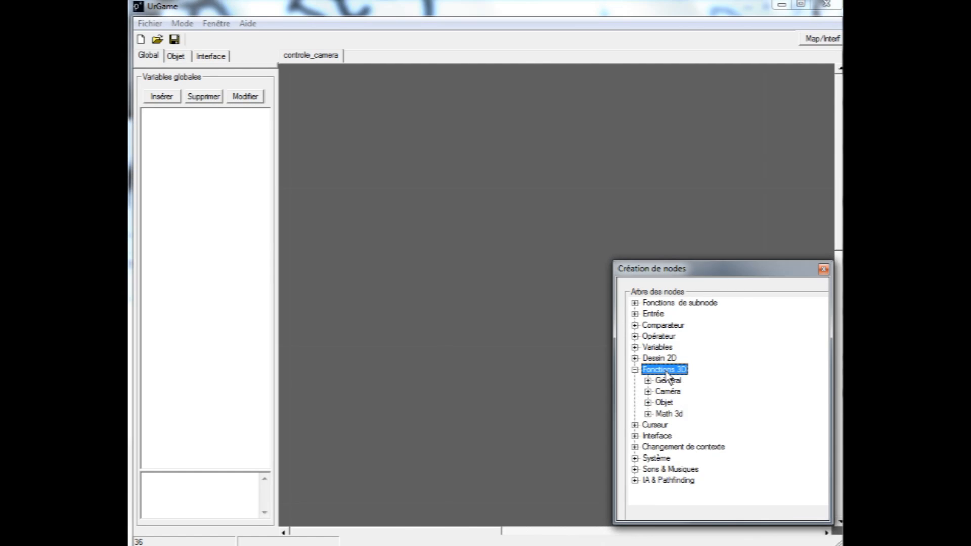
double_click(668, 392)
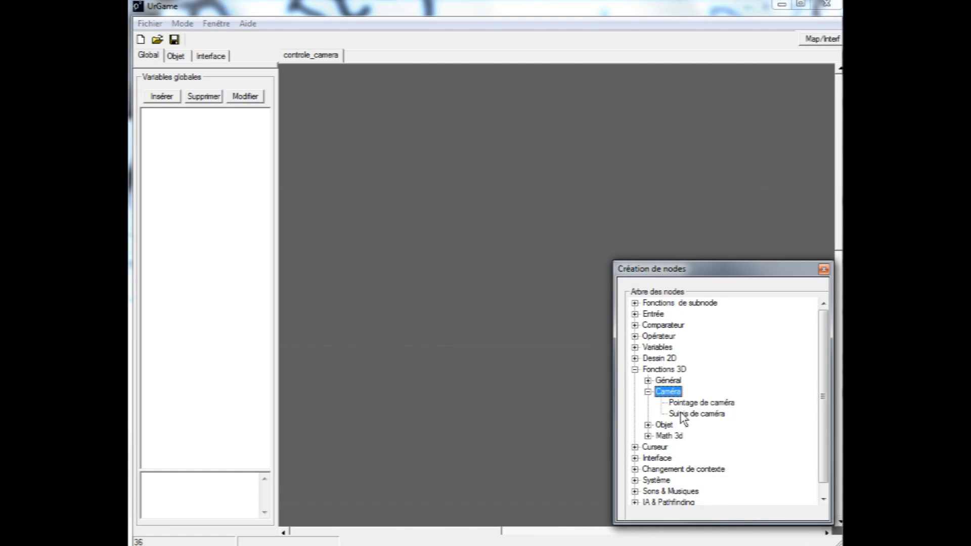
drag(681, 403, 605, 126)
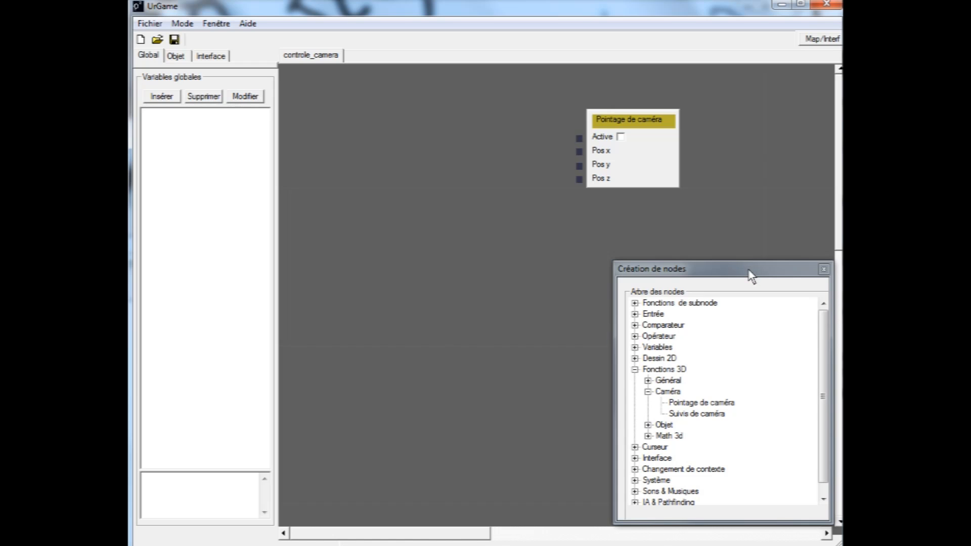
click(621, 137)
- Add three Donnée d'objet nodes from the 3D object functions, stacked vertically to the left of the Pointage de caméra node
double_click(668, 392)
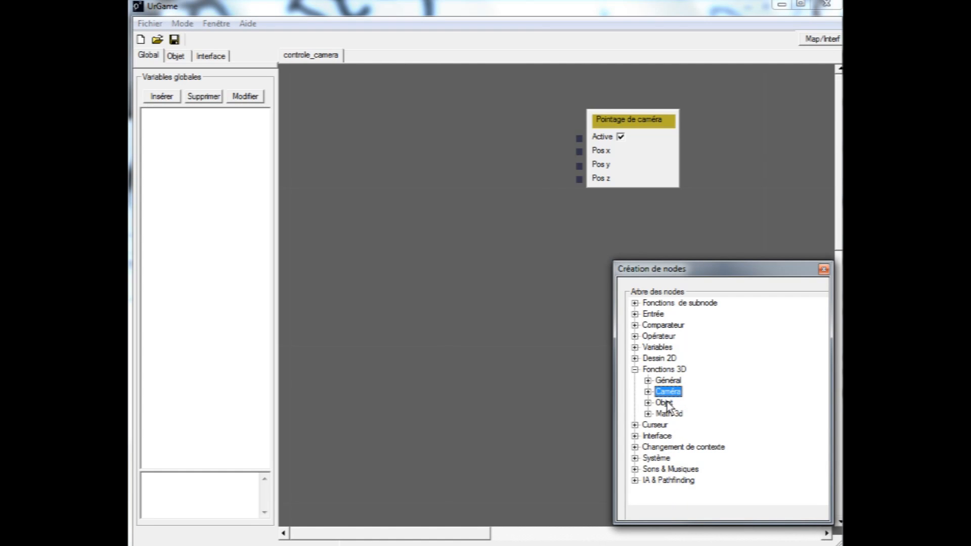
double_click(665, 403)
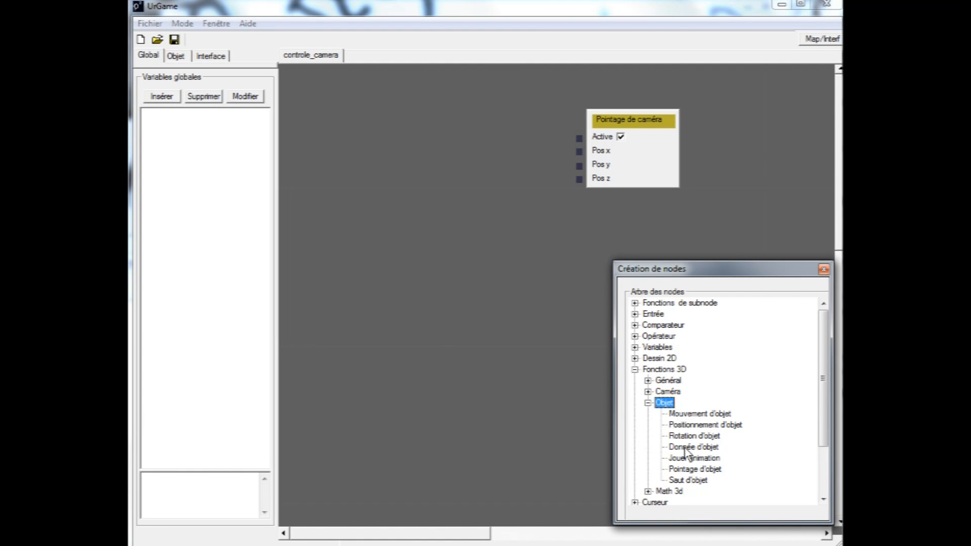
drag(688, 448, 327, 125)
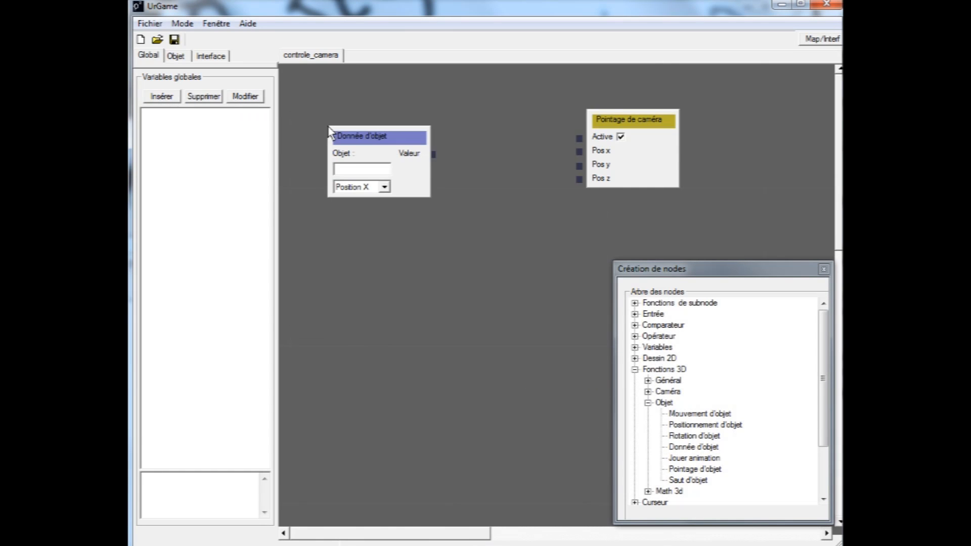
drag(688, 447, 347, 217)
drag(693, 447, 346, 290)
- Set the second Donnée d'objet node to Position Y and the third to Position Z
click(385, 262)
click(368, 281)
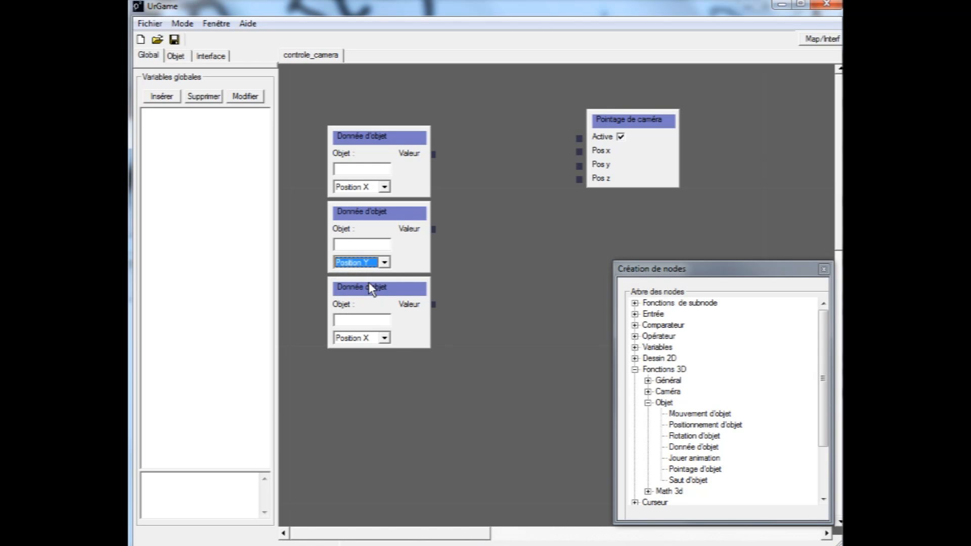
click(384, 337)
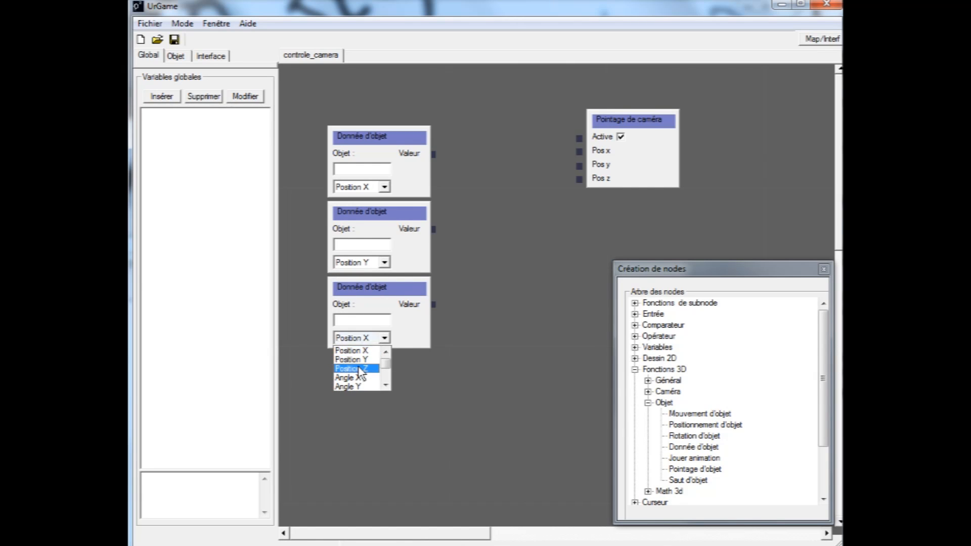
click(358, 365)
click(396, 385)
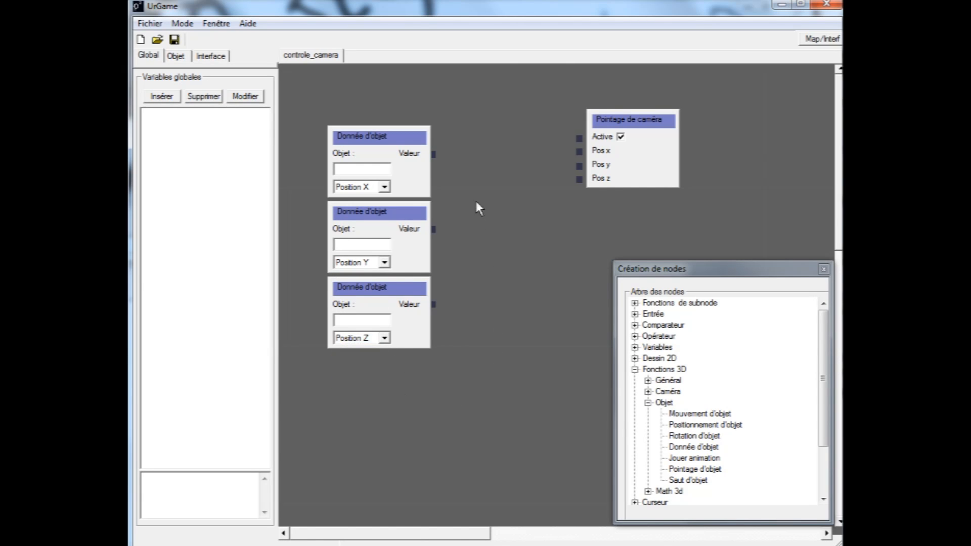
- Connect the Position X, Y and Z values to the Pos x, Pos y and Pos z inputs of Pointage de caméra
drag(433, 154, 581, 151)
drag(433, 229, 580, 167)
drag(433, 303, 580, 181)
- Assign [OBJET DE FONCTION] from test1.map as the object of all three Donnée d'objet nodes
click(183, 58)
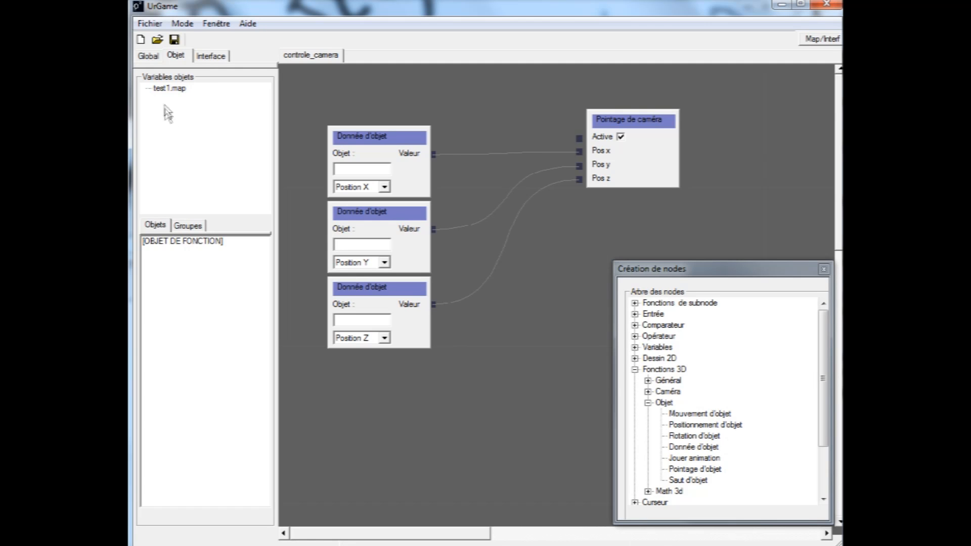
click(166, 89)
drag(166, 242, 383, 324)
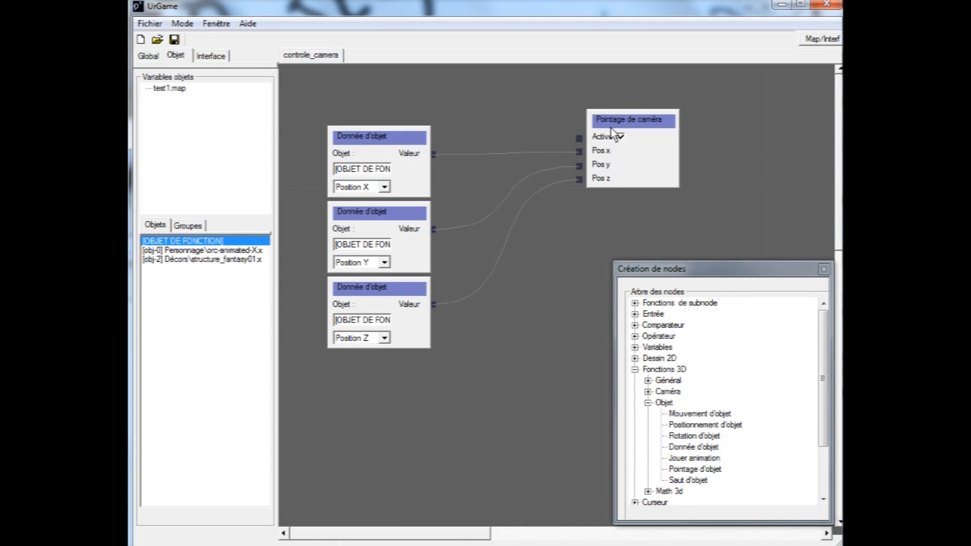
- Switch to Zone mode and move the orc character across the blue axis toward the foreground
click(183, 24)
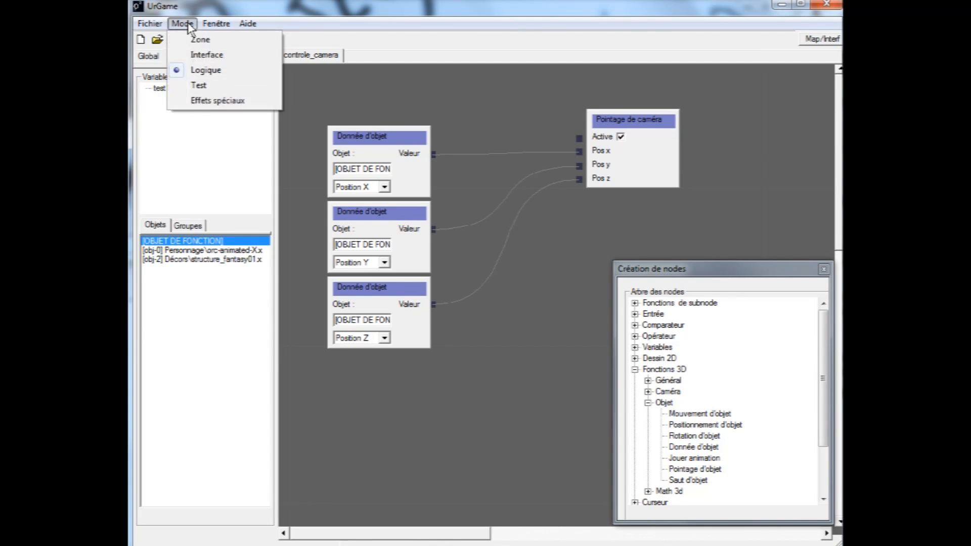
click(206, 41)
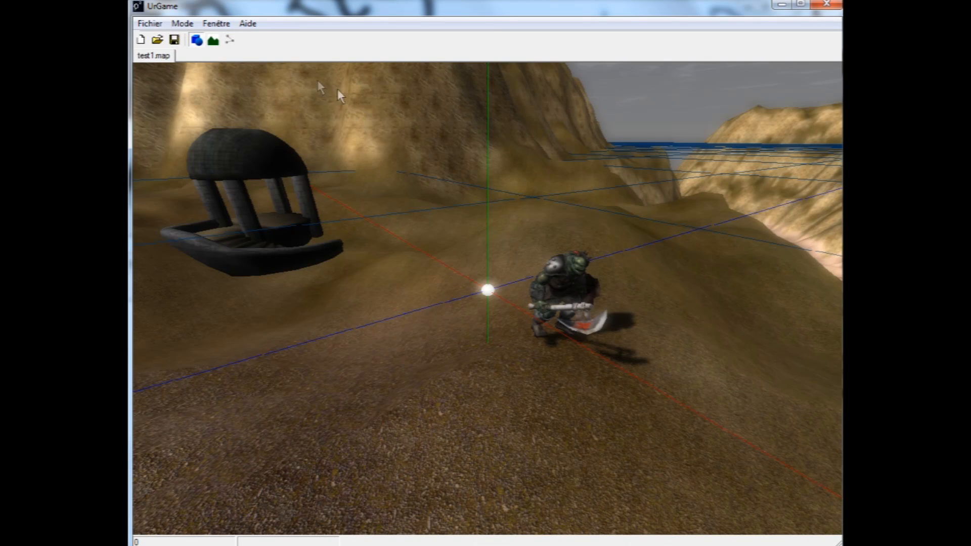
click(566, 283)
drag(566, 283, 420, 319)
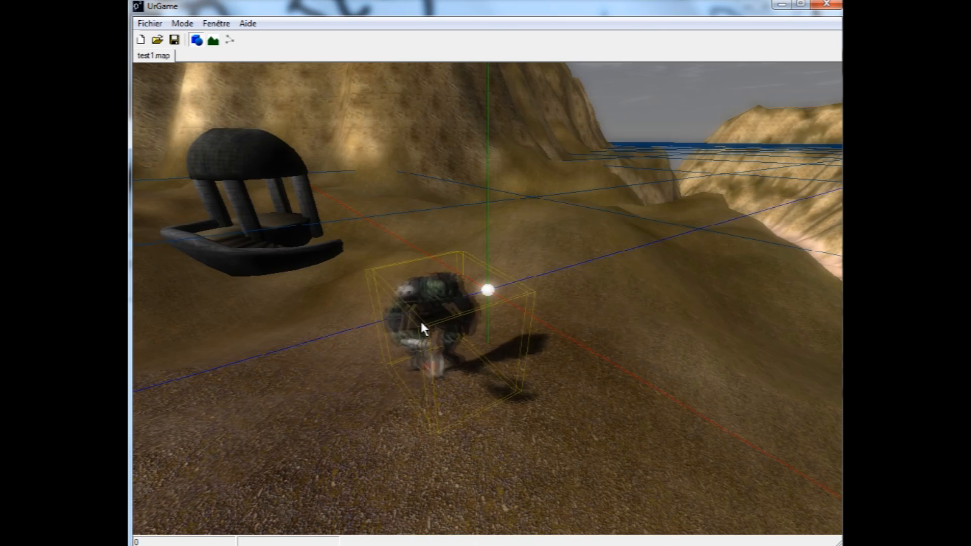
- Add the controle_camera function to the orc's object functions and save the project
click(216, 23)
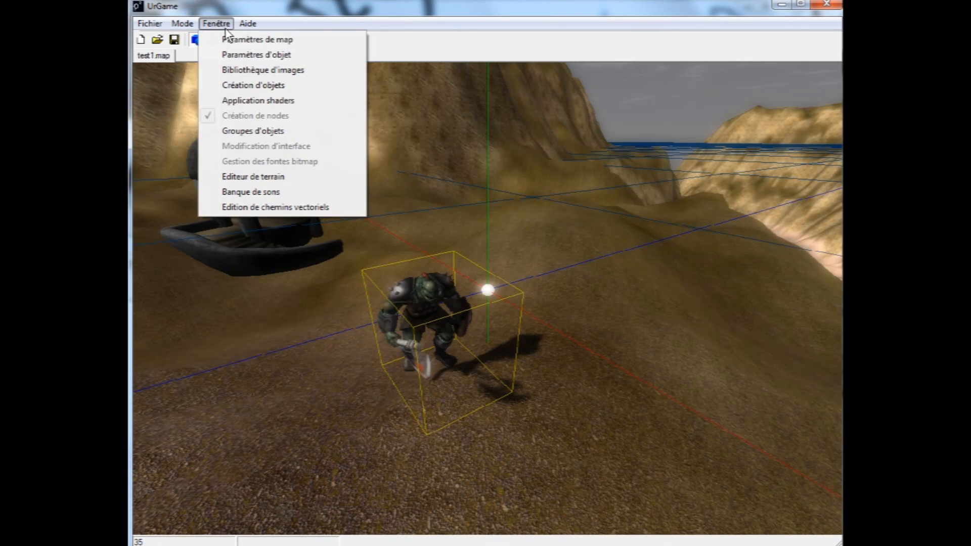
click(226, 54)
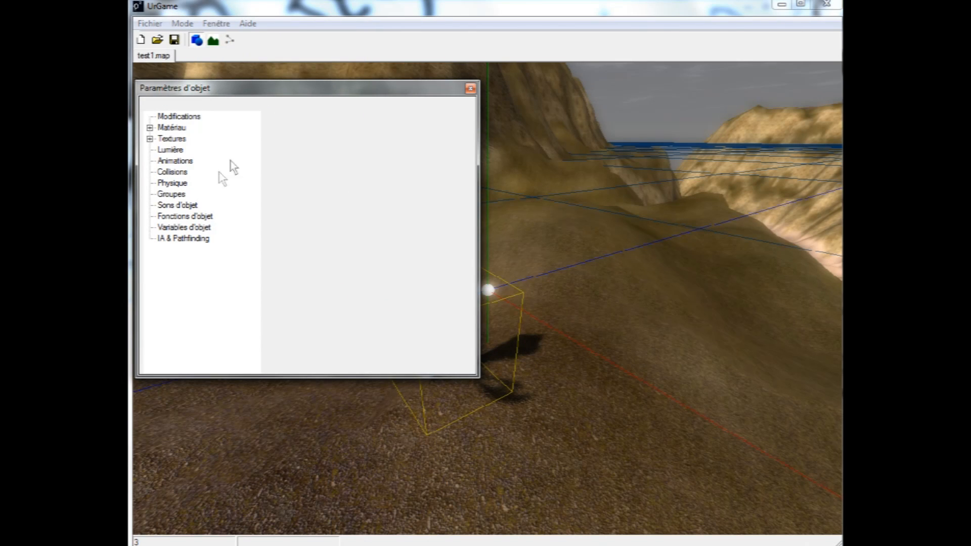
drag(299, 95, 671, 89)
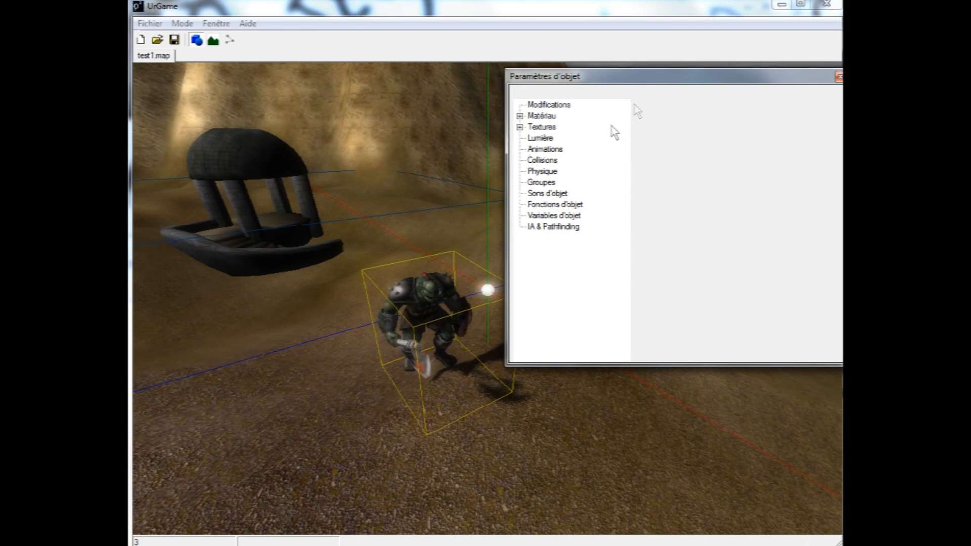
click(554, 205)
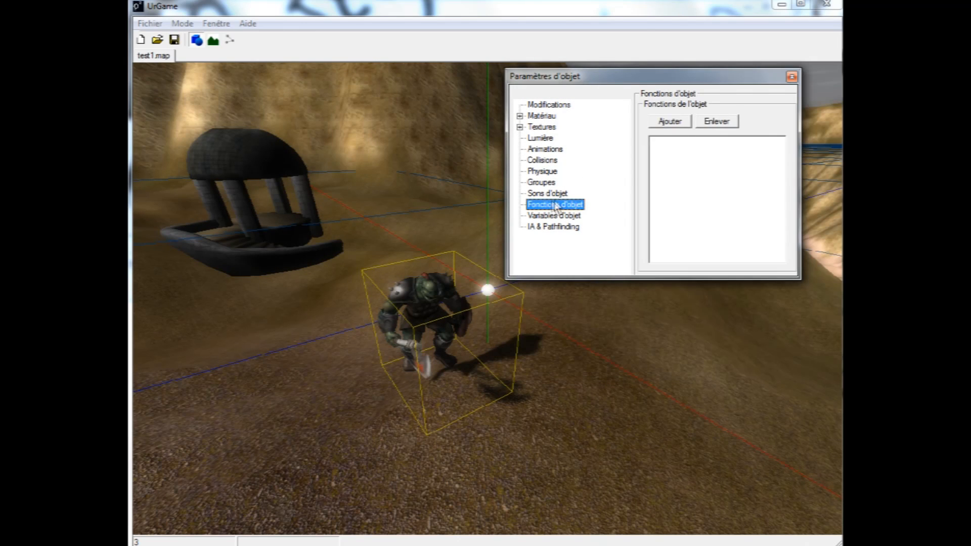
click(669, 123)
click(614, 129)
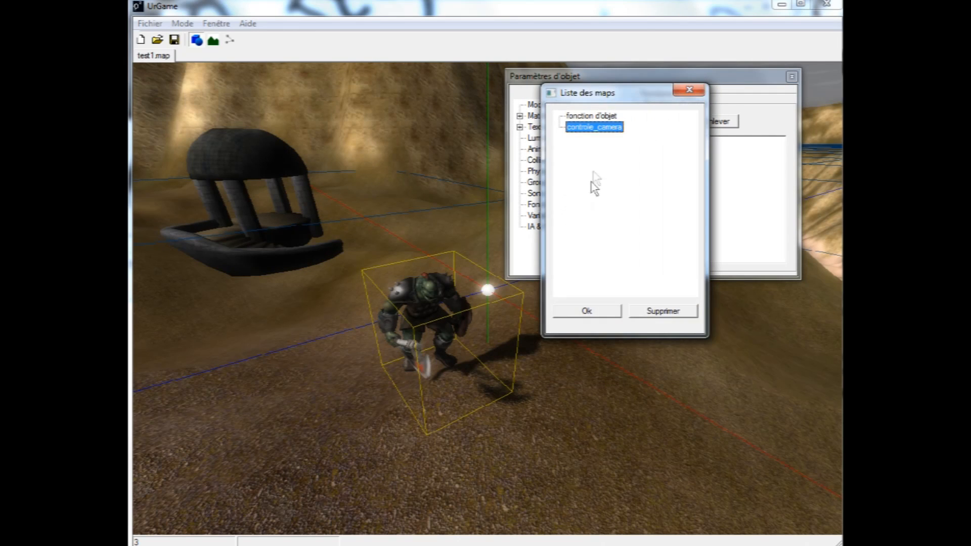
click(581, 311)
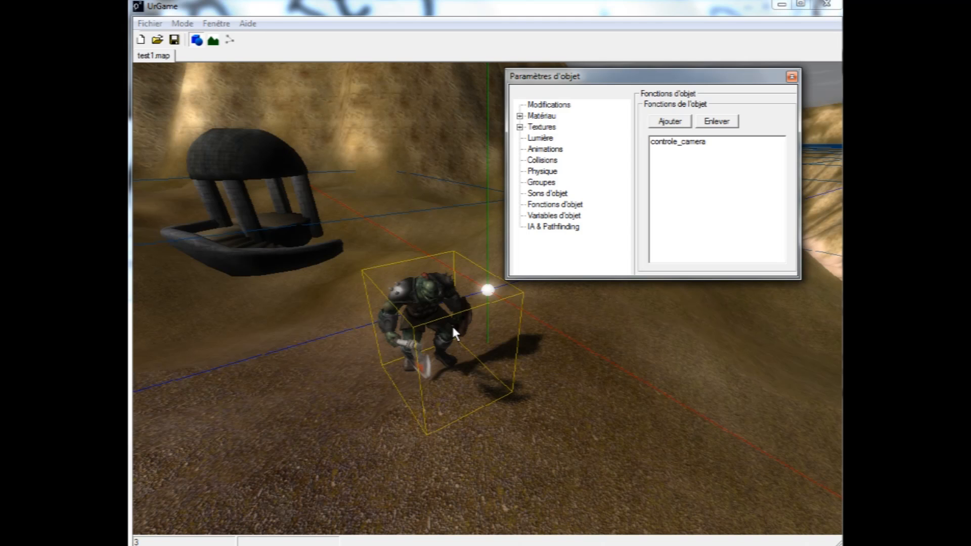
click(792, 76)
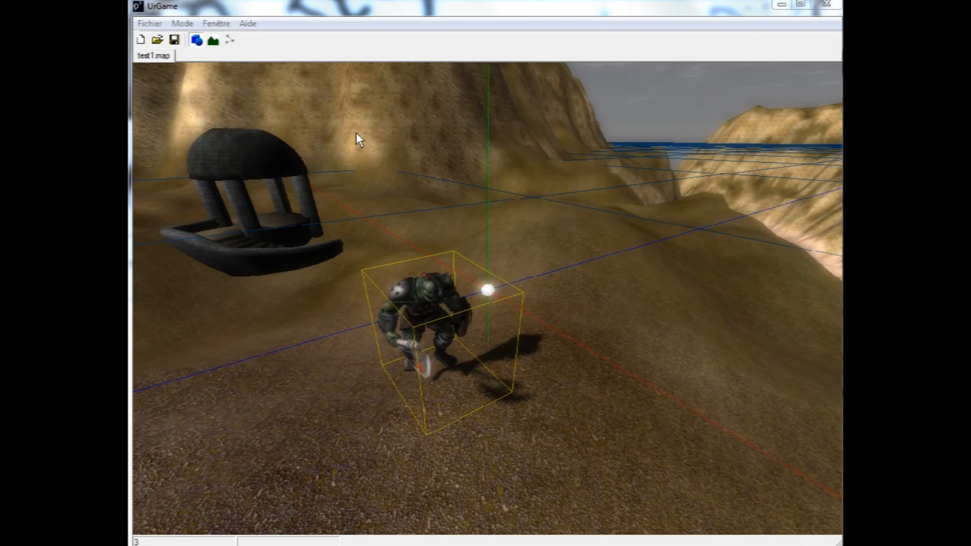
click(174, 41)
- Return to Logique mode and shift the three Donnée d'objet nodes toward the graph's upper-left corner
click(182, 23)
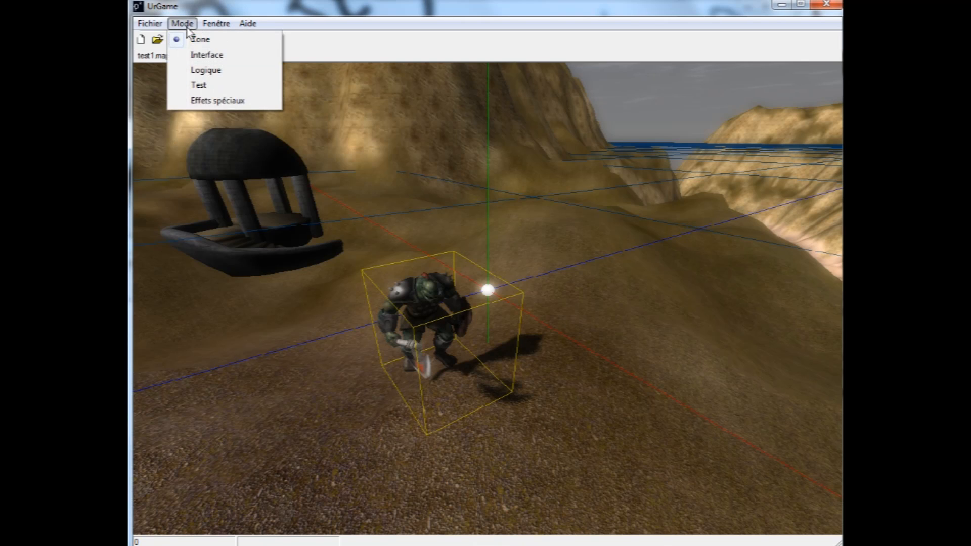
click(196, 70)
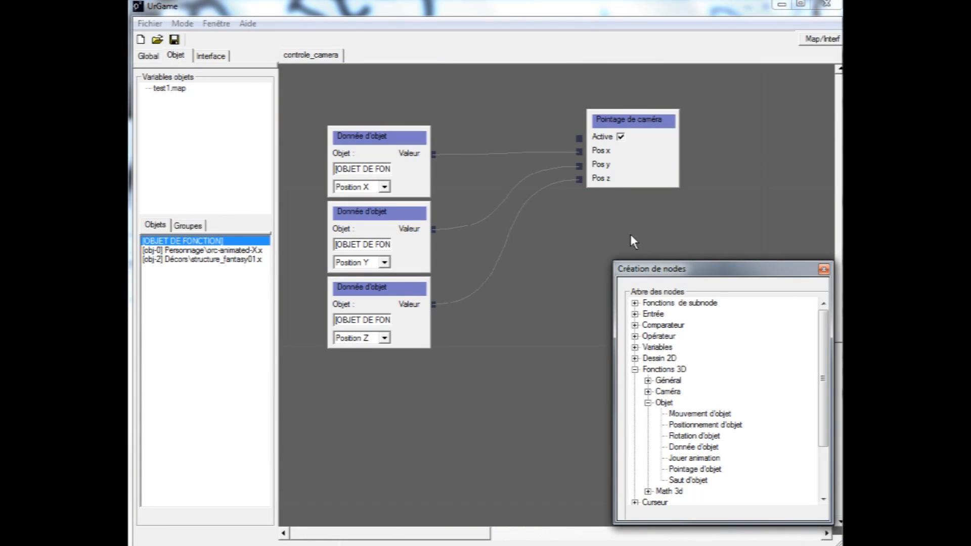
drag(418, 137, 385, 90)
drag(399, 212, 366, 173)
drag(400, 294, 368, 258)
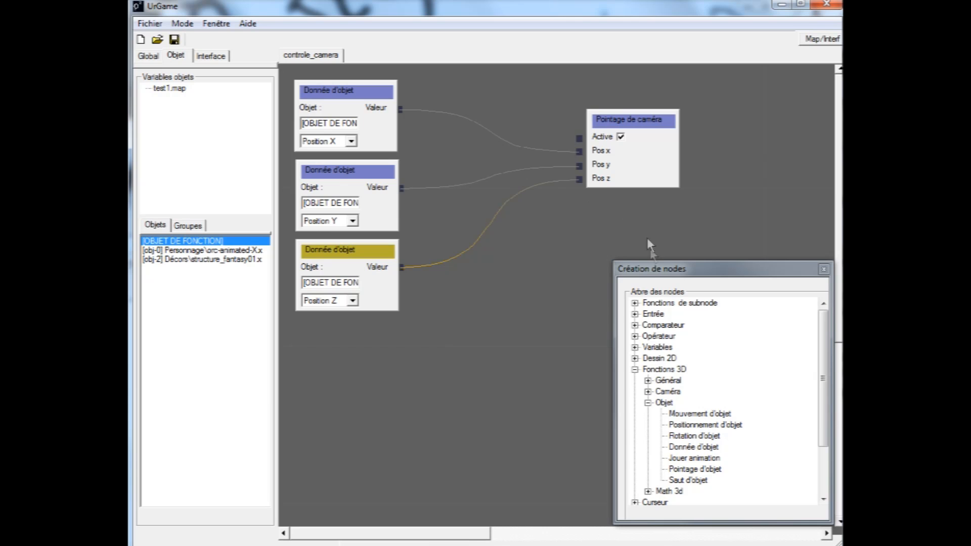
- Add a Suivis de caméra node below Pointage de caméra, with Active and Collision décor enabled
double_click(666, 402)
double_click(668, 391)
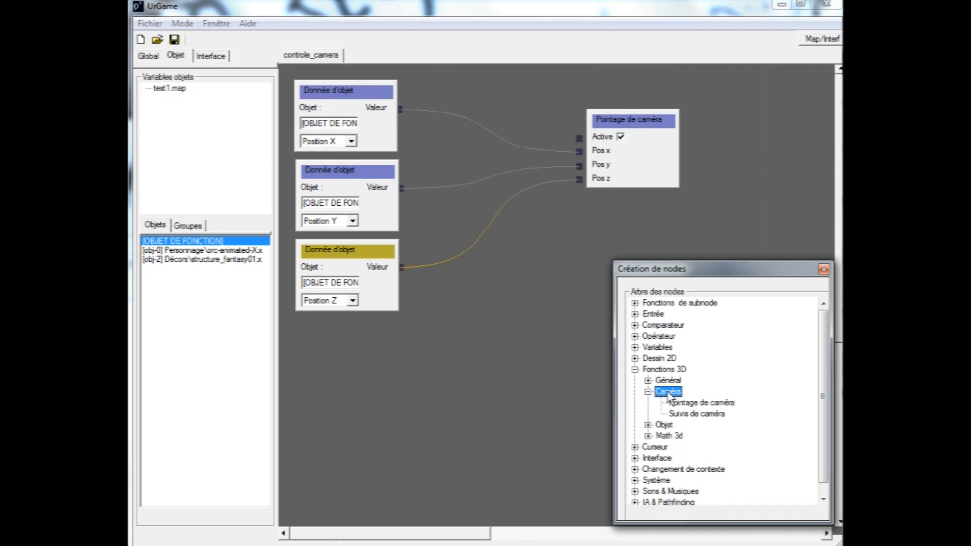
click(678, 414)
drag(678, 415, 526, 370)
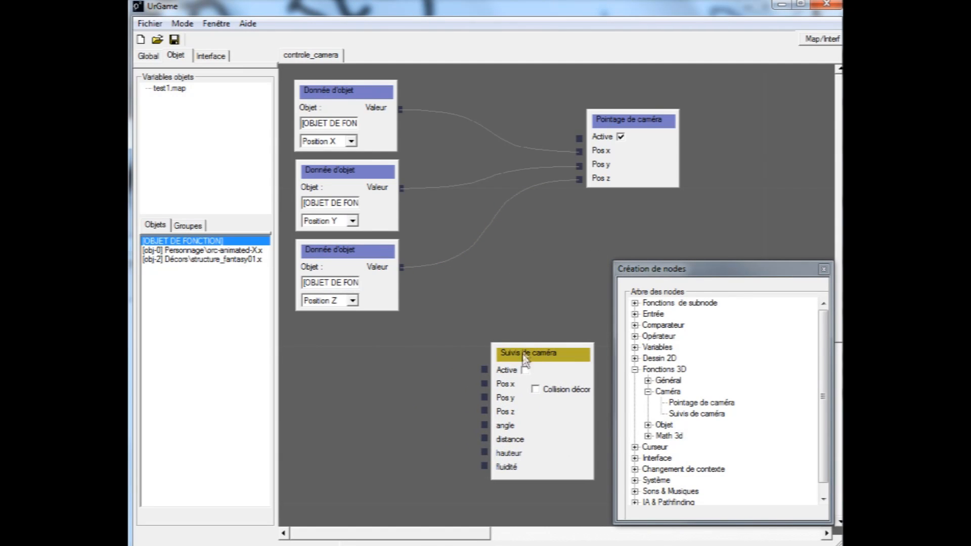
click(538, 389)
- Connect the Position X, Y and Z values to the Pos x, Pos y and Pos z inputs of Suivis de caméra, moving that node closer
drag(401, 108, 484, 384)
drag(509, 350, 528, 231)
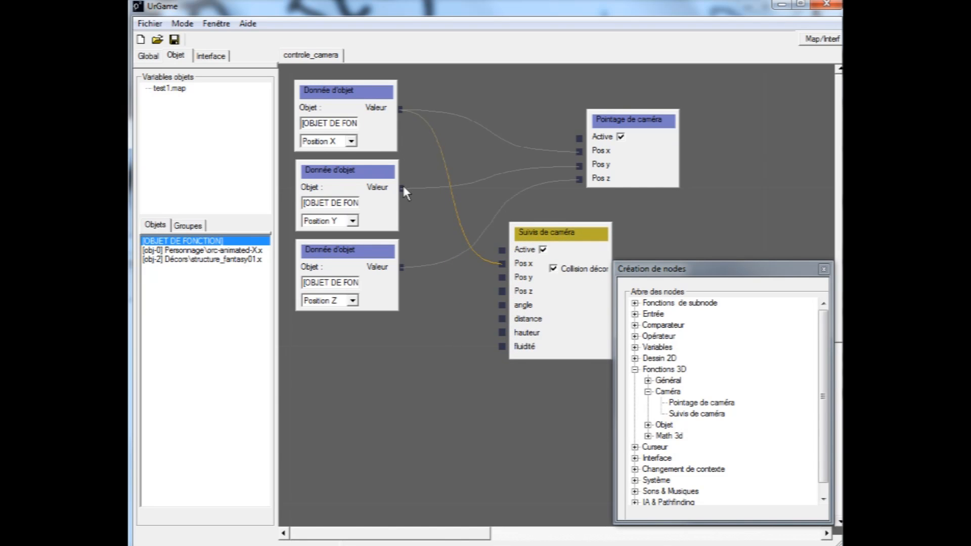
drag(401, 188, 502, 277)
drag(401, 266, 507, 298)
- Add a fourth Donnée d'objet node below the Position Z node and assign [OBJET DE FONCTION] as its object
double_click(664, 392)
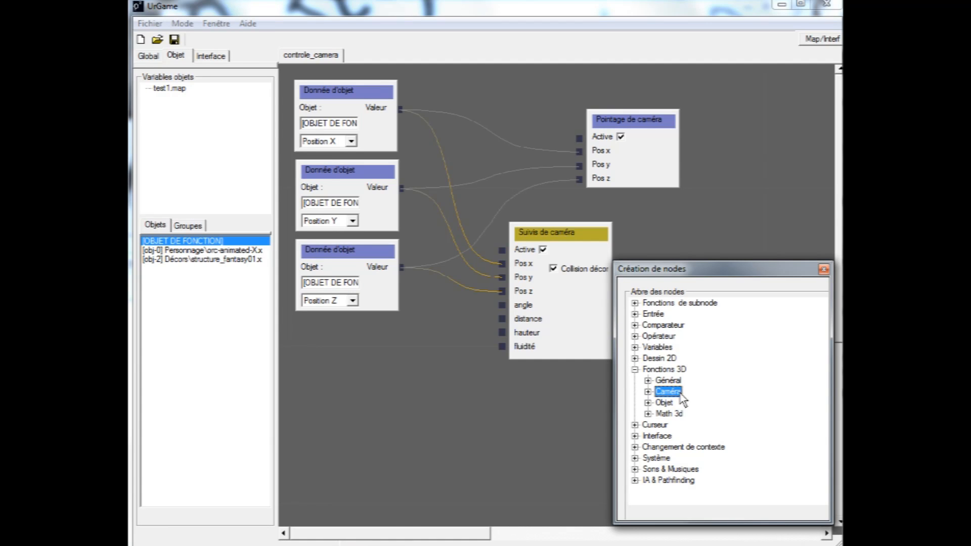
double_click(666, 403)
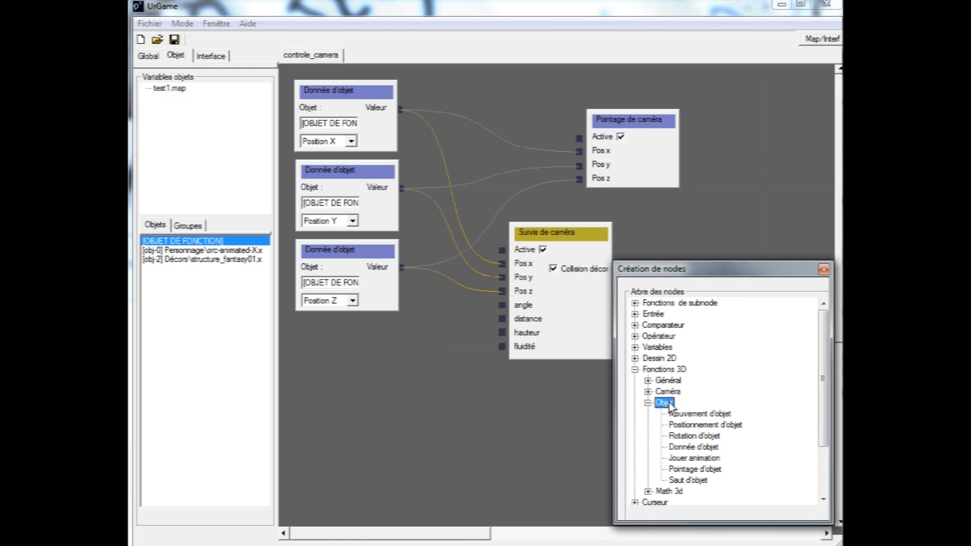
click(679, 452)
drag(679, 451, 320, 353)
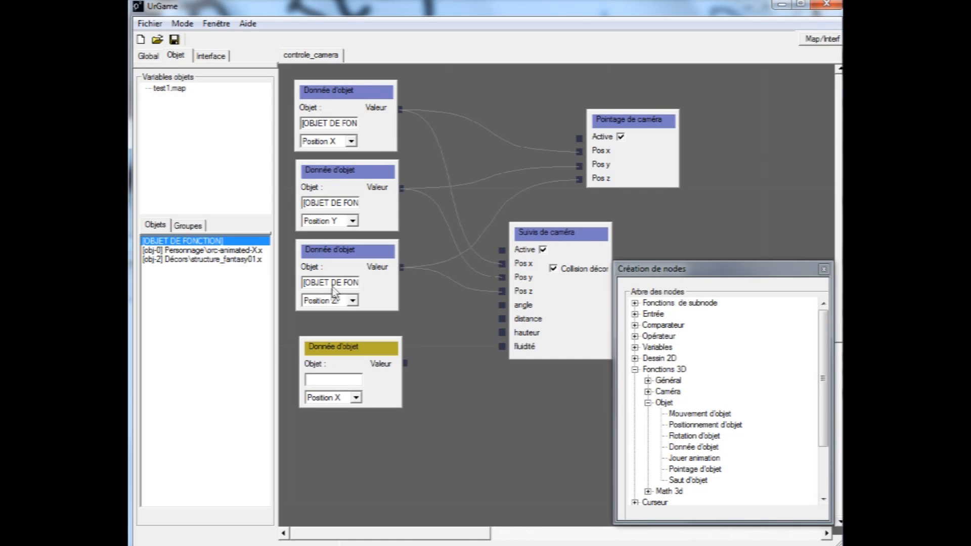
drag(371, 281, 341, 380)
- Set the new Donnée d'objet node to Angle Y and connect its value to the angle input of Suivis de caméra
click(356, 398)
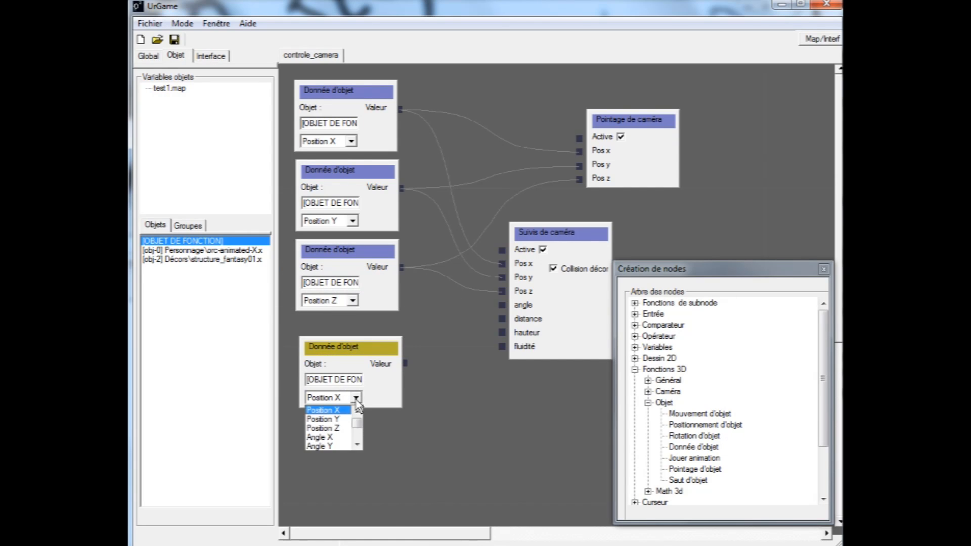
click(357, 445)
click(342, 438)
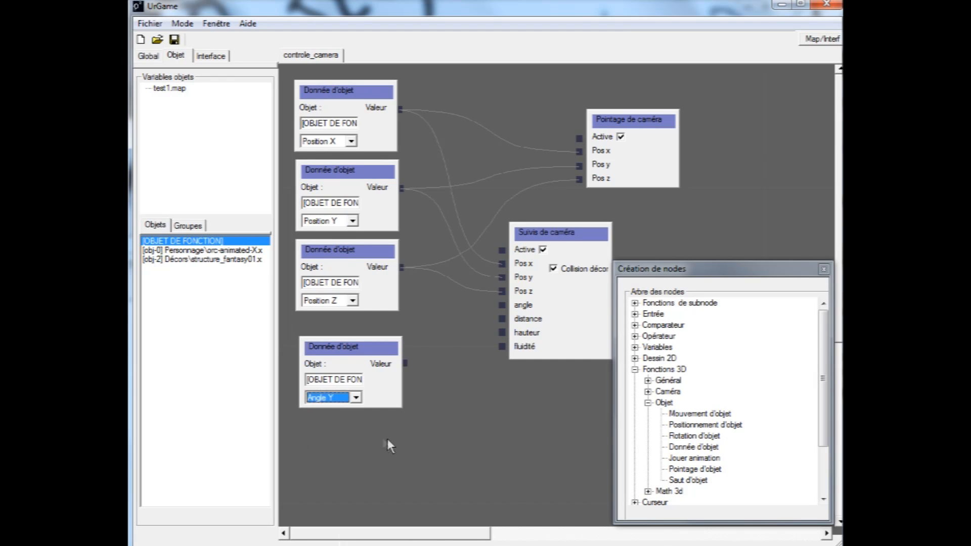
drag(385, 354, 502, 305)
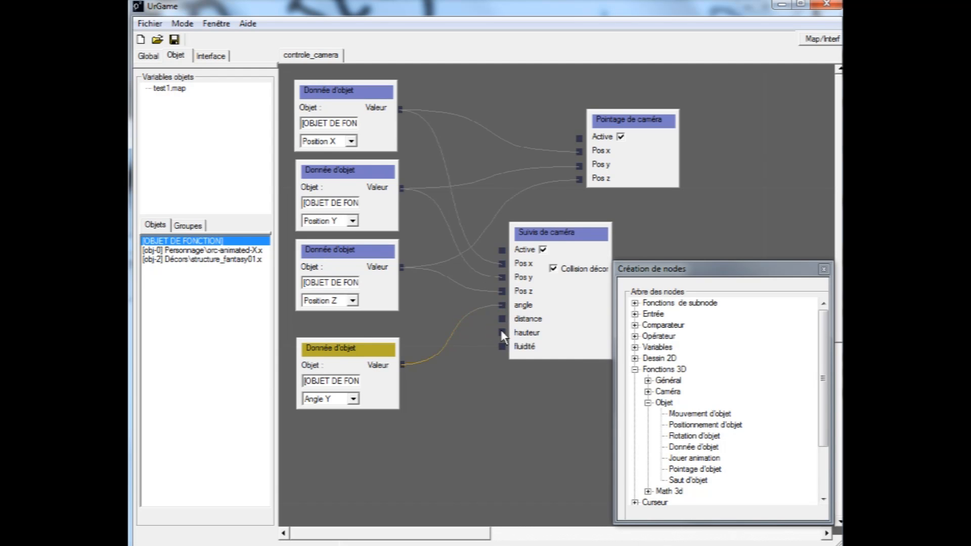
- Add a Valeur node with constant 200 below the Angle Y node and connect it to the distance input of Suivis de caméra
double_click(655, 314)
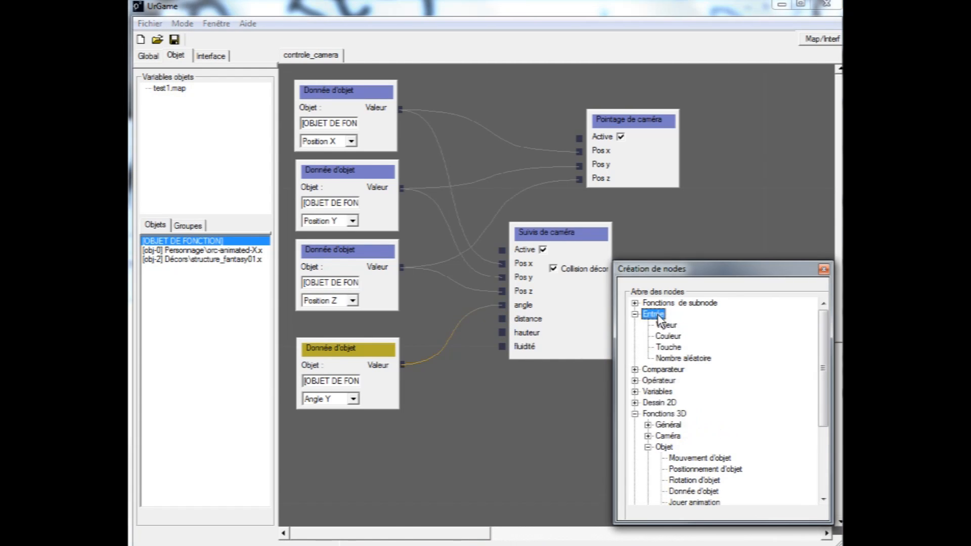
drag(665, 325, 318, 428)
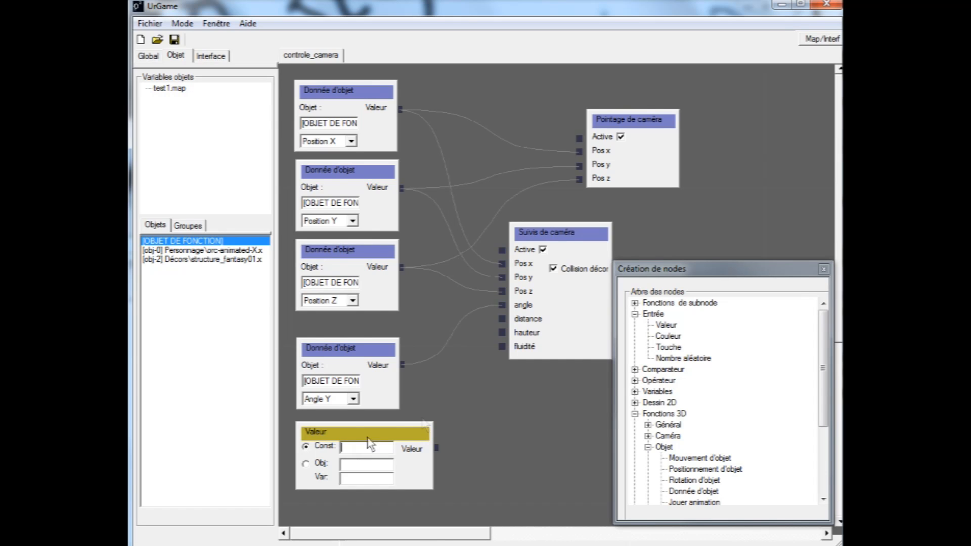
text(200)
drag(445, 444, 502, 319)
- Add a second Valeur node with constant 20 below the first and connect it to the hauteur input of Suivis de caméra
scroll(522, 432, down, 1)
scroll(522, 431, down, 1)
drag(667, 326, 338, 485)
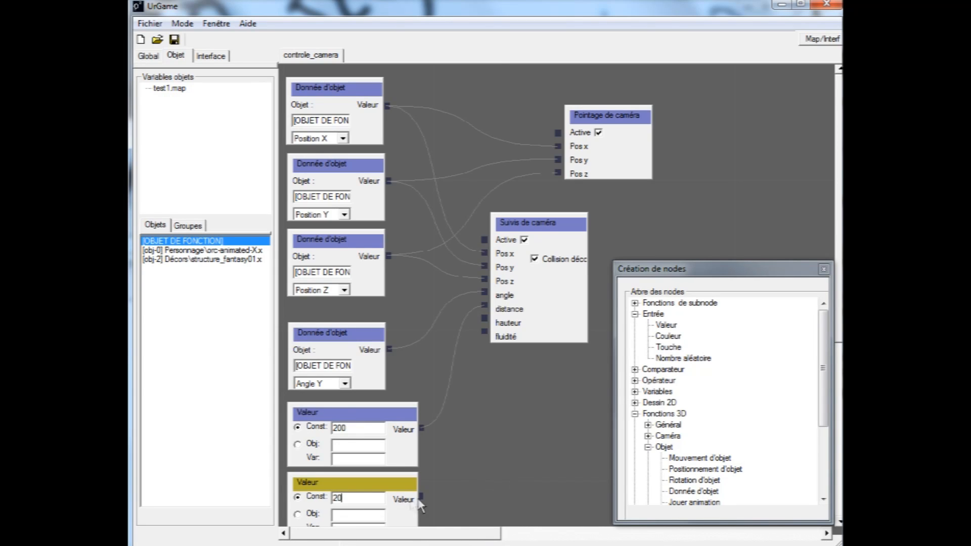
drag(422, 496, 484, 324)
middle_drag(480, 434, 470, 390)
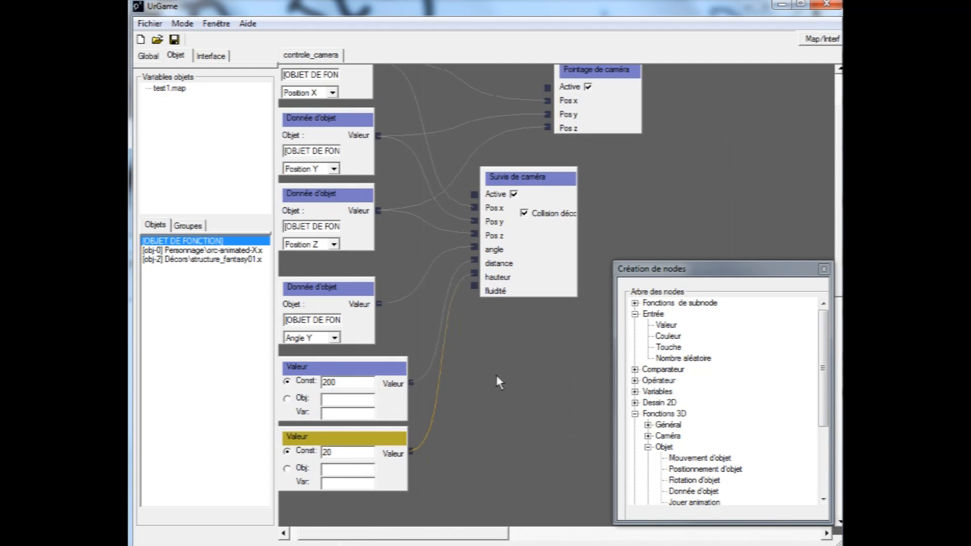
- Move the node creation window off the free graph area and shift Suivis de caméra farther from the value nodes
scroll(433, 440, down, 1)
scroll(434, 446, up, 2)
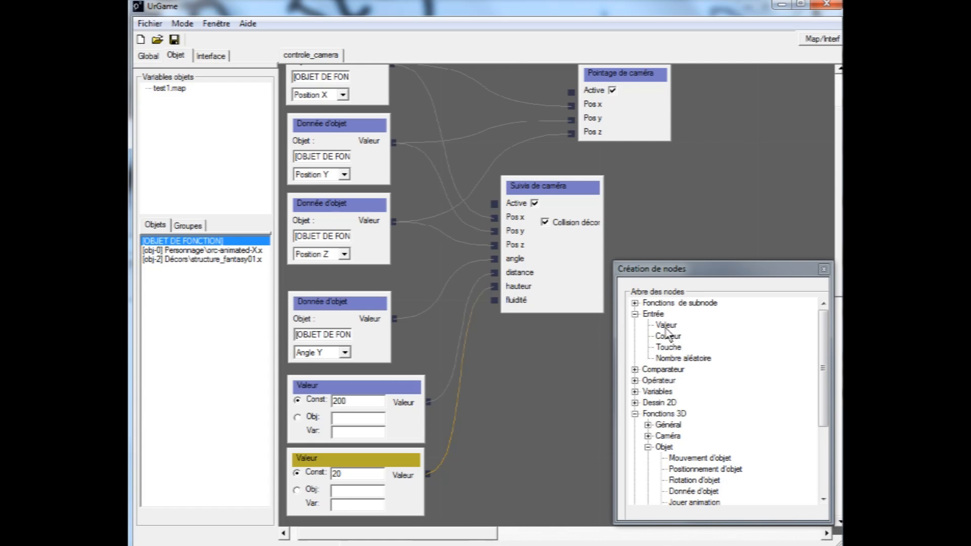
drag(699, 272, 241, 167)
drag(561, 193, 748, 193)
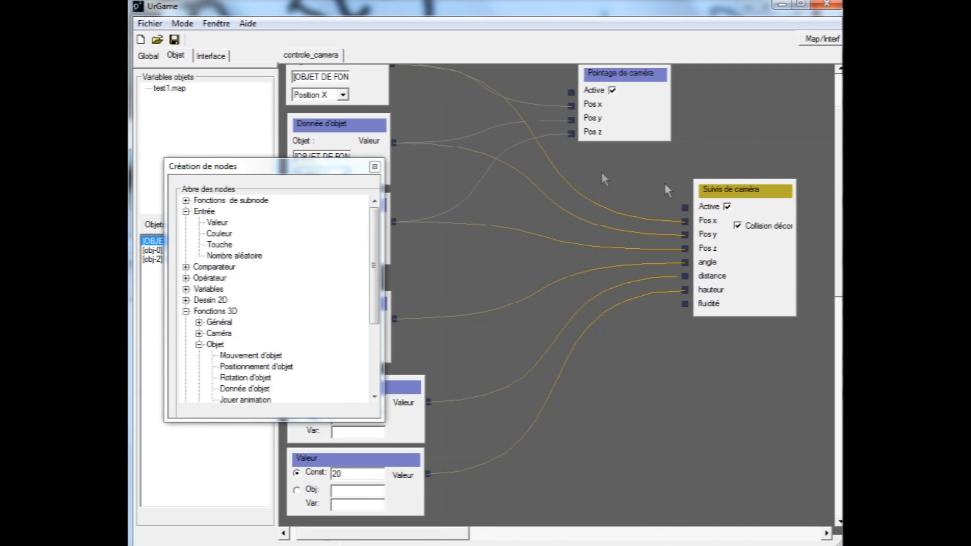
- Add a Valeur node with constant 10, connect it to the fluidité input of Suivis de caméra, and save the function
drag(217, 222, 589, 453)
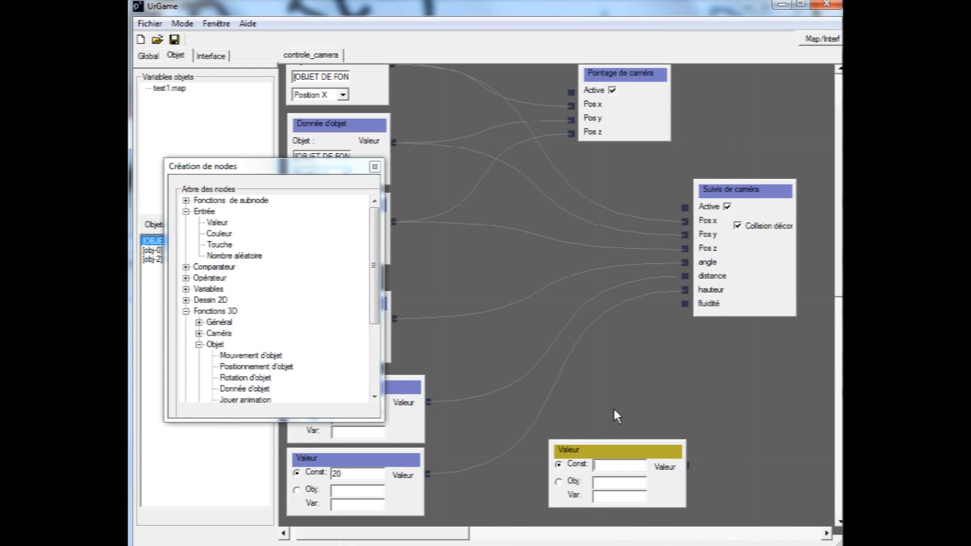
text(10)
drag(688, 466, 685, 305)
drag(649, 455, 625, 467)
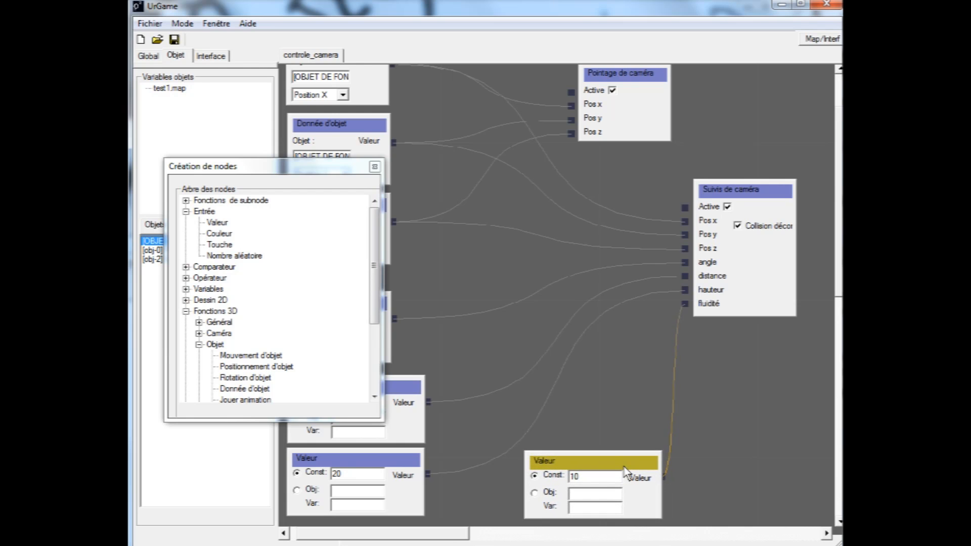
click(600, 386)
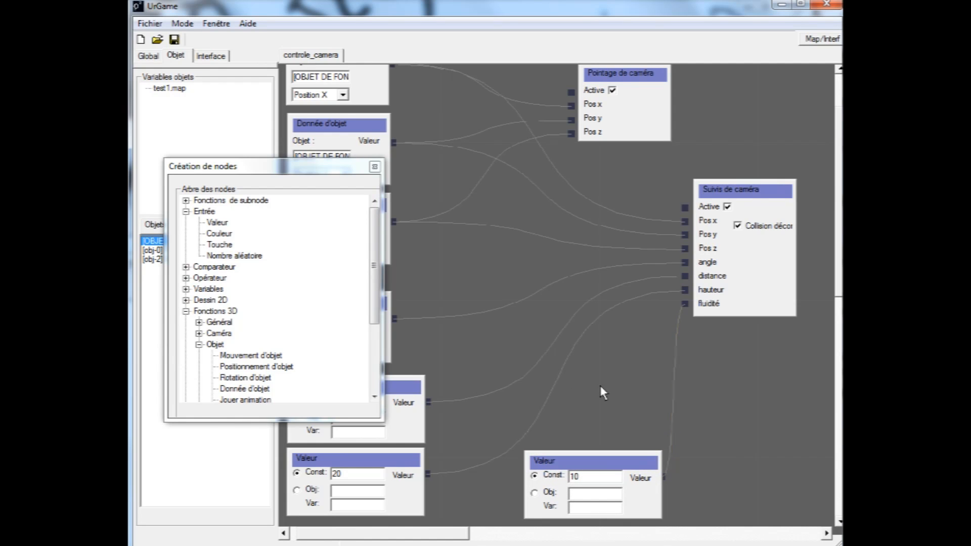
drag(333, 174, 712, 93)
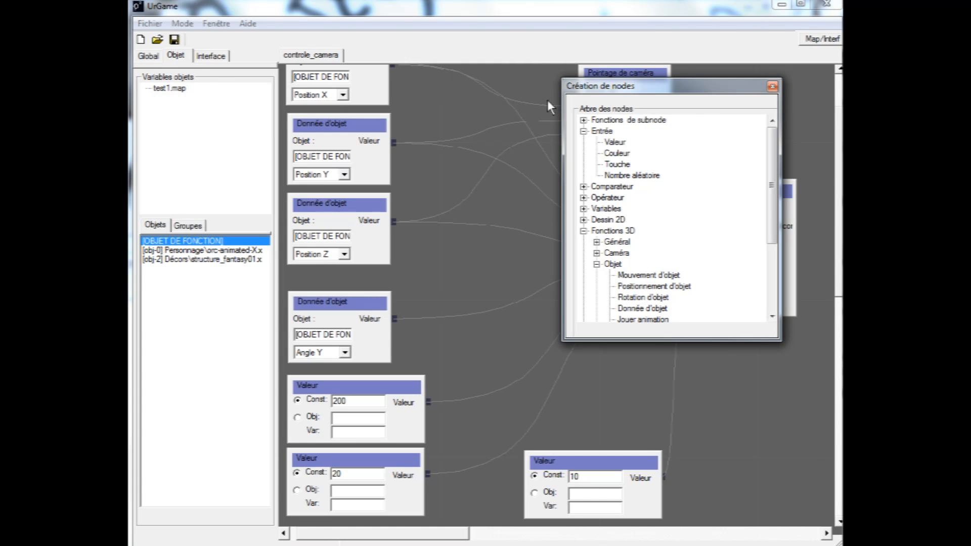
click(175, 40)
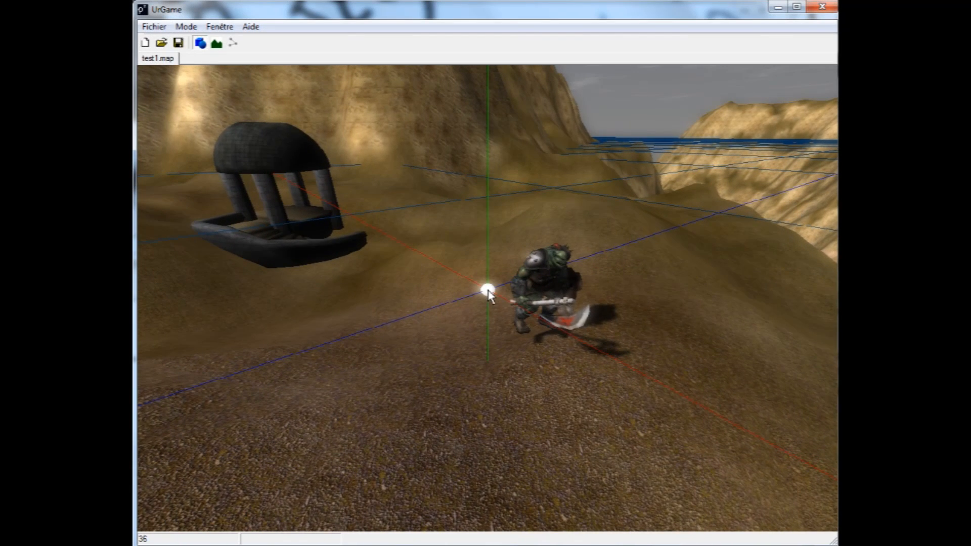
- Switch from Zone to Logique mode and create a new logic function named racine
click(184, 27)
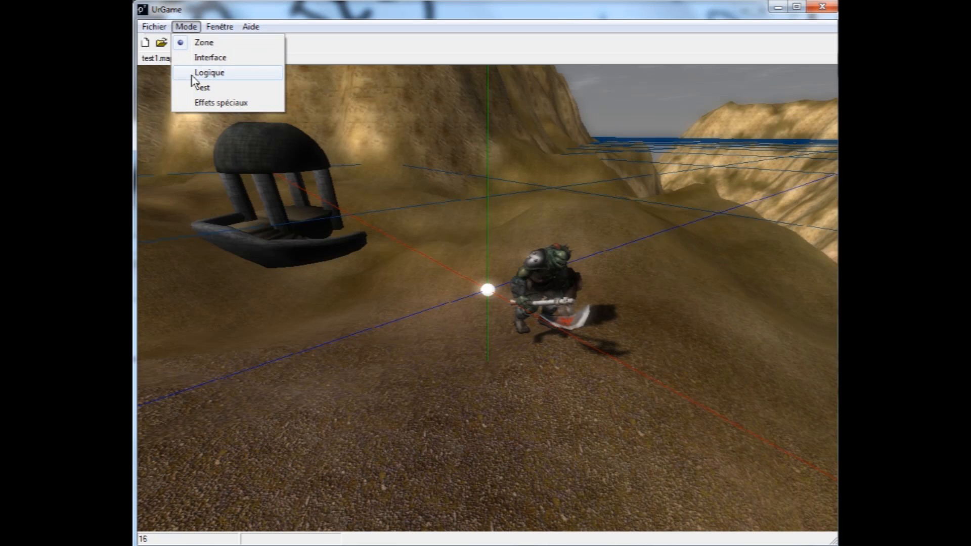
click(192, 76)
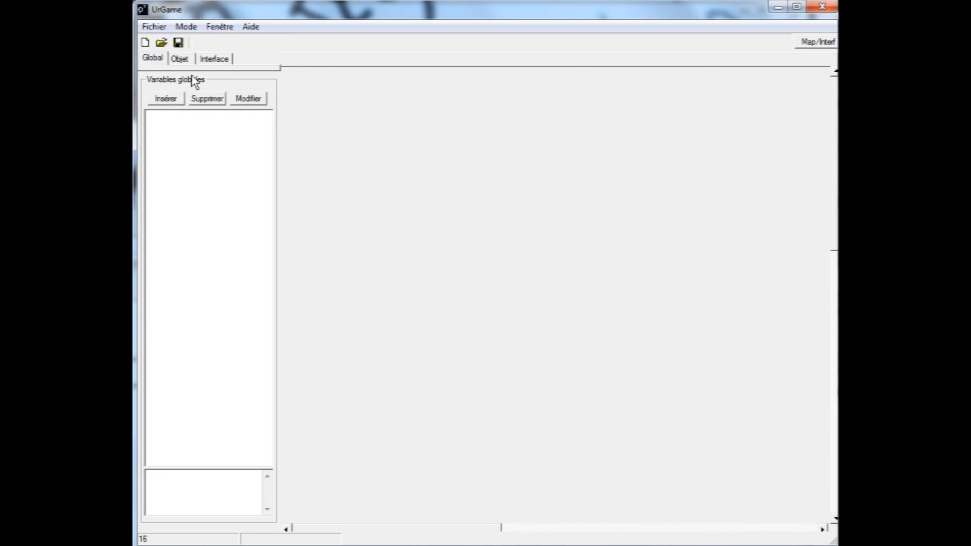
click(145, 42)
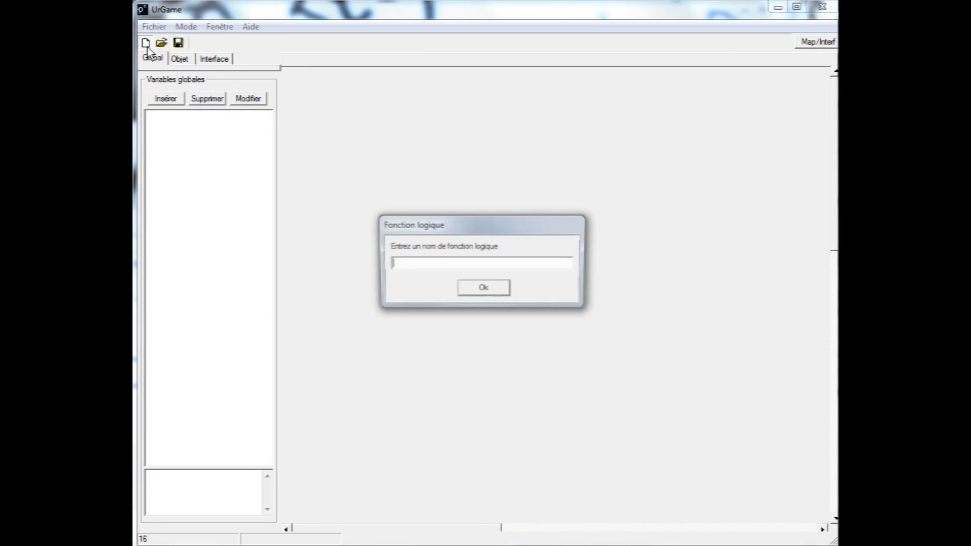
text(racine)
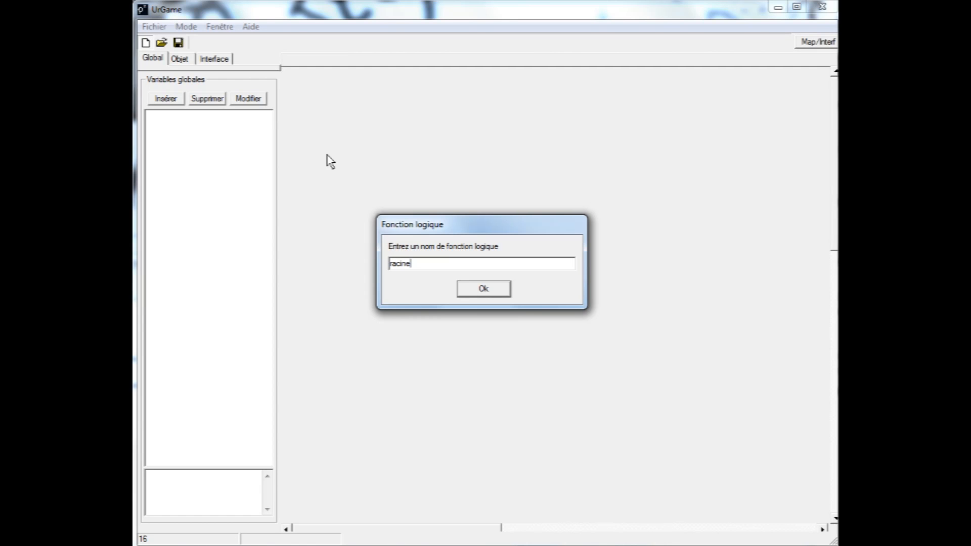
key(Return)
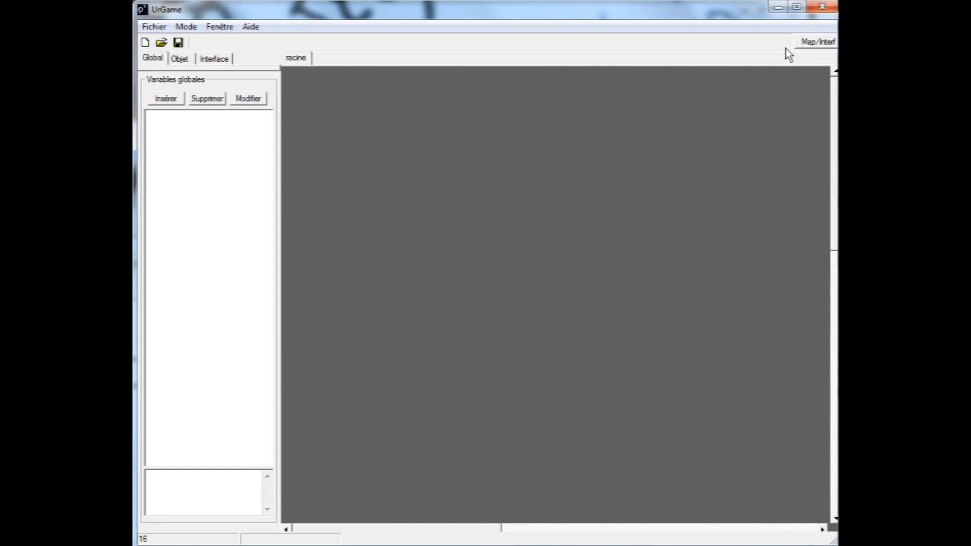
- Set test1.map as the zone loaded by the racine function and close the media loading settings
click(815, 42)
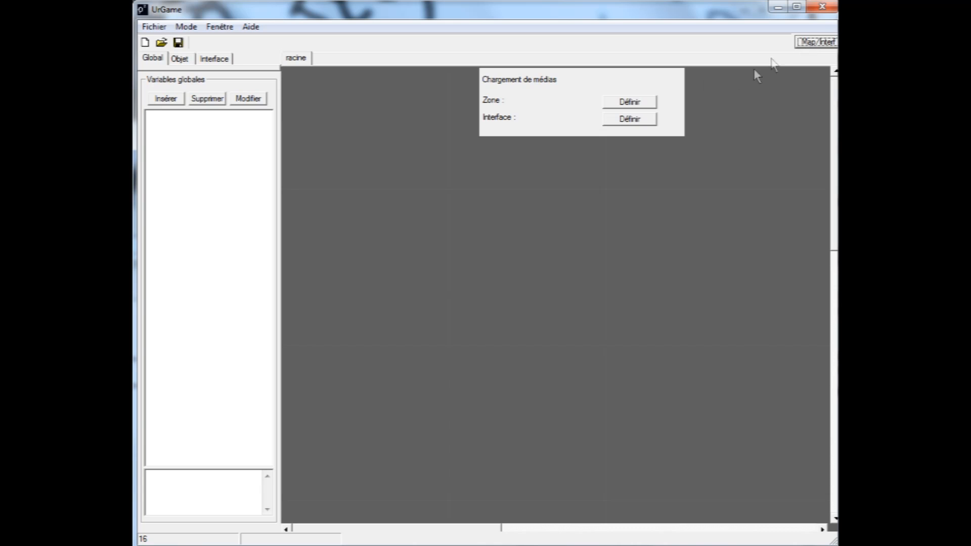
click(612, 104)
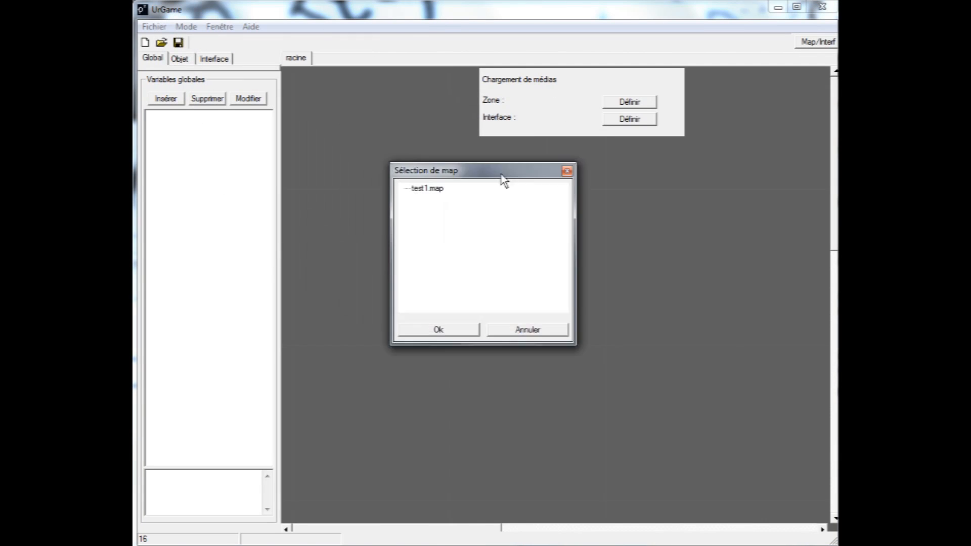
click(430, 202)
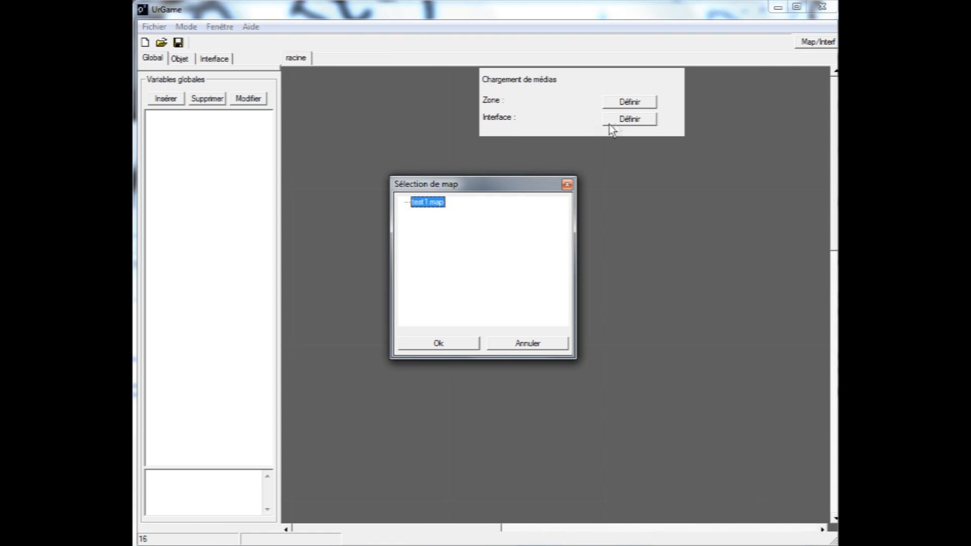
click(448, 344)
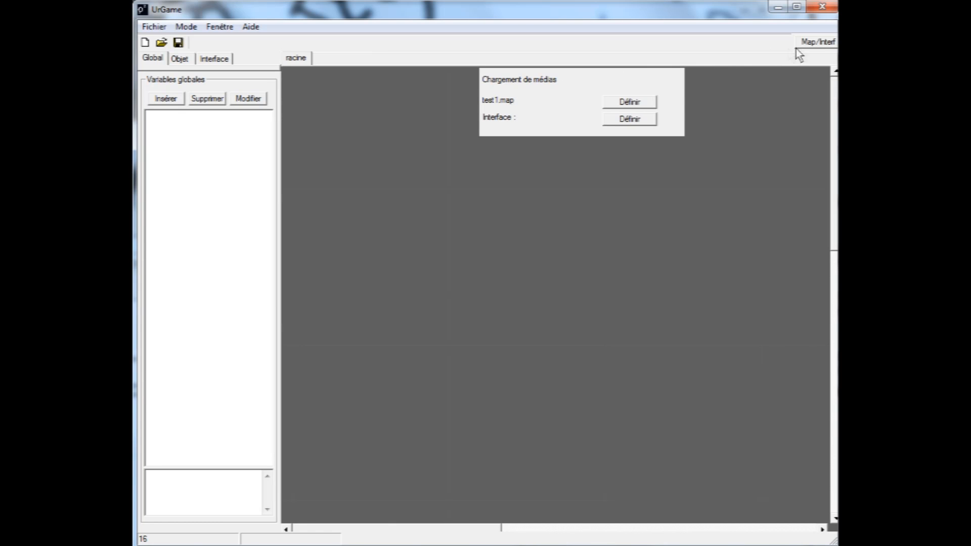
click(811, 45)
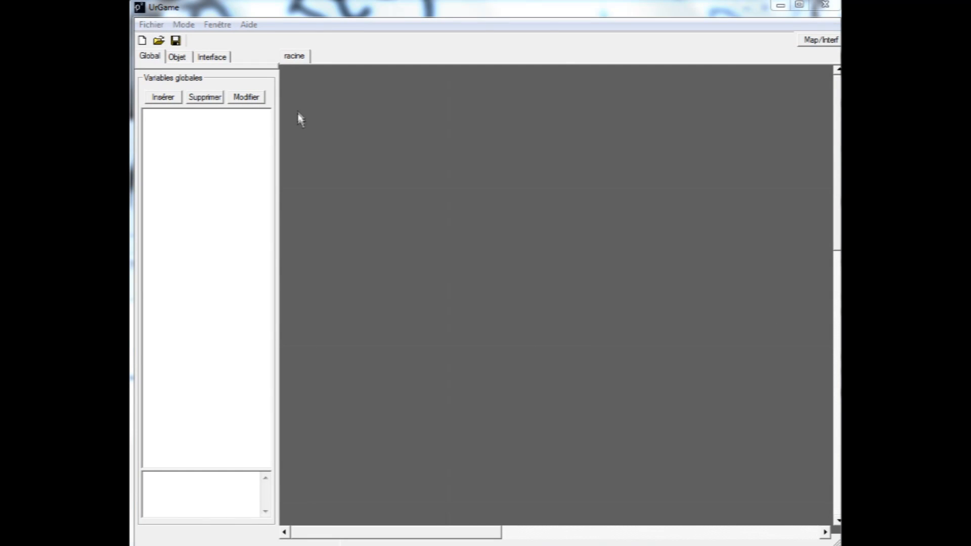
- Open the controle_camera function and move the Pointage de caméra node farther from the Donnée d'objet nodes, above Suivis de caméra
click(334, 17)
click(158, 40)
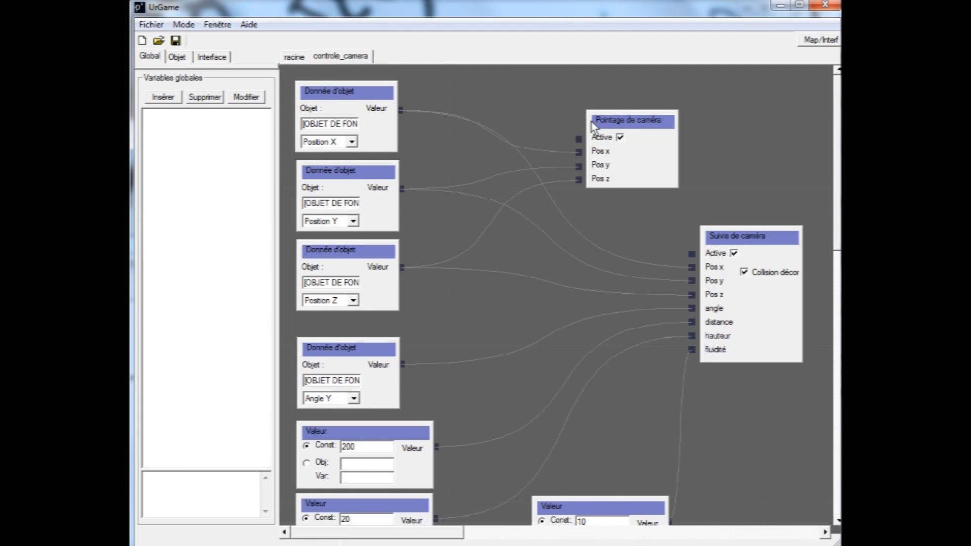
drag(592, 125, 686, 108)
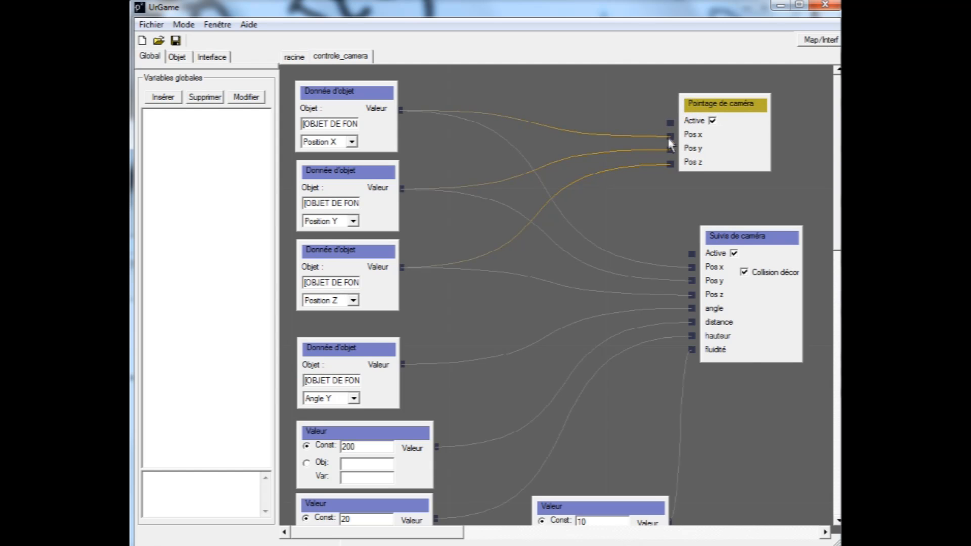
click(650, 207)
- Launch a game test in Test mode with racine as the root function and move the game window clear of the settings
click(184, 25)
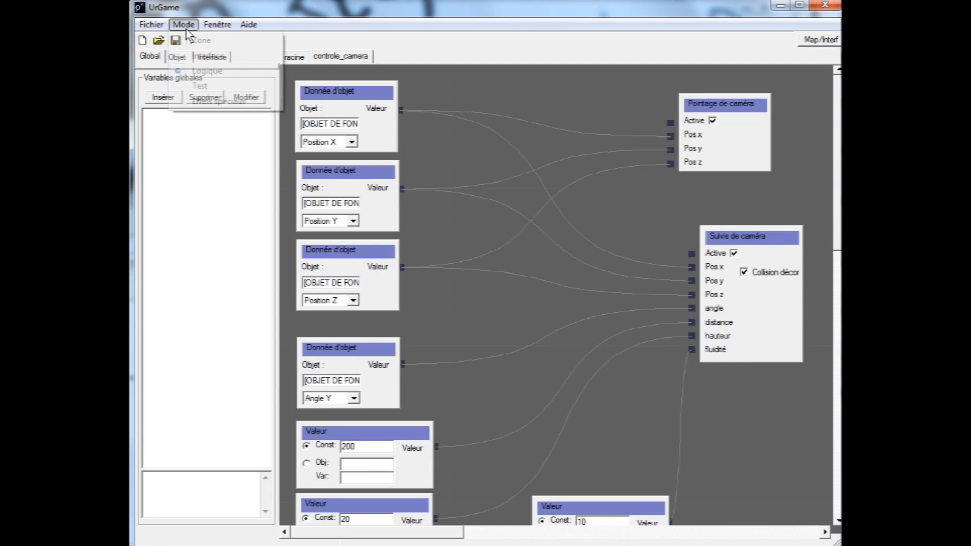
click(200, 85)
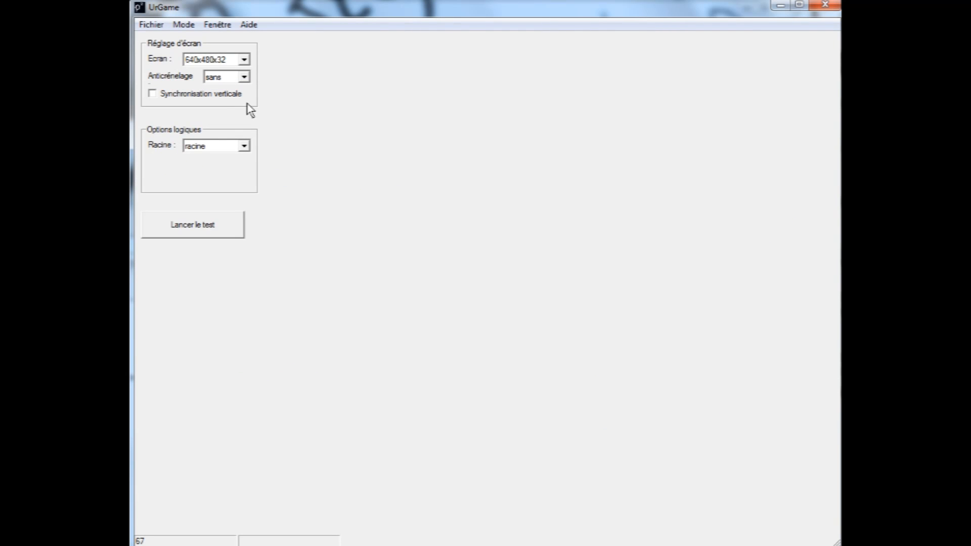
click(244, 146)
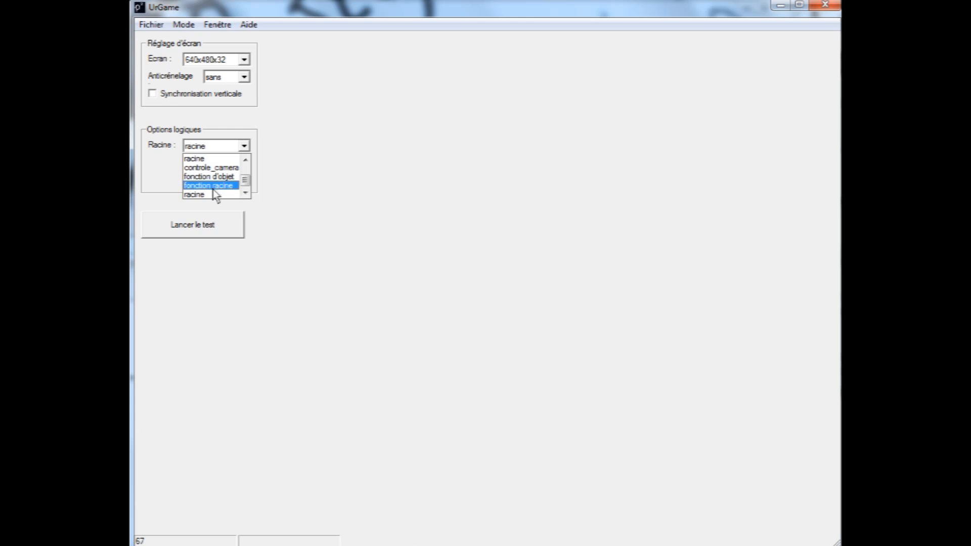
click(215, 159)
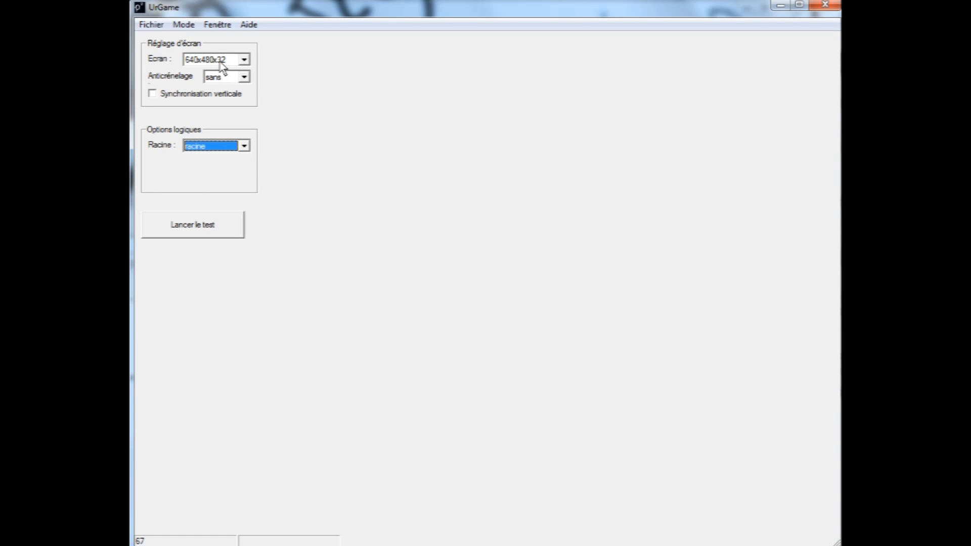
click(207, 235)
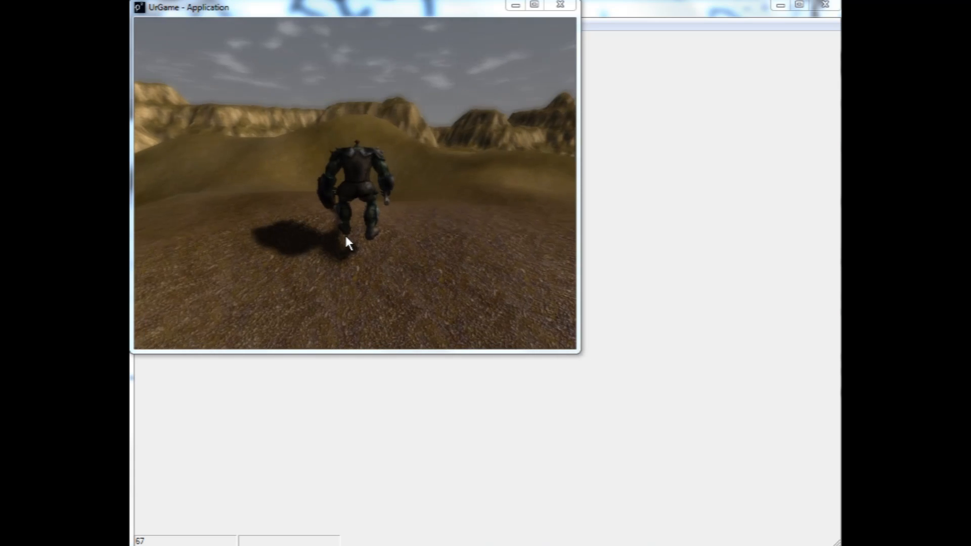
drag(398, 4, 557, 112)
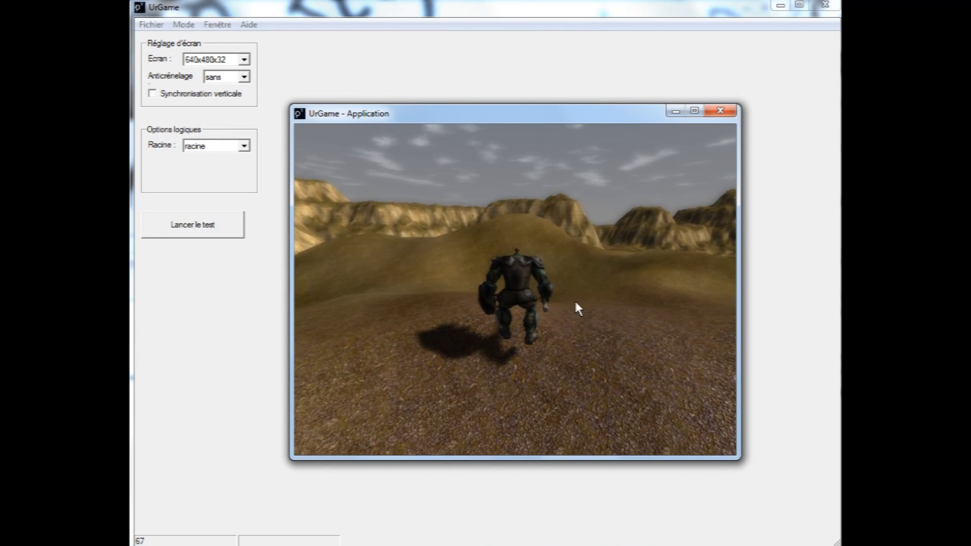
- Close the running game test and create a new logic function named controle_objet
click(719, 111)
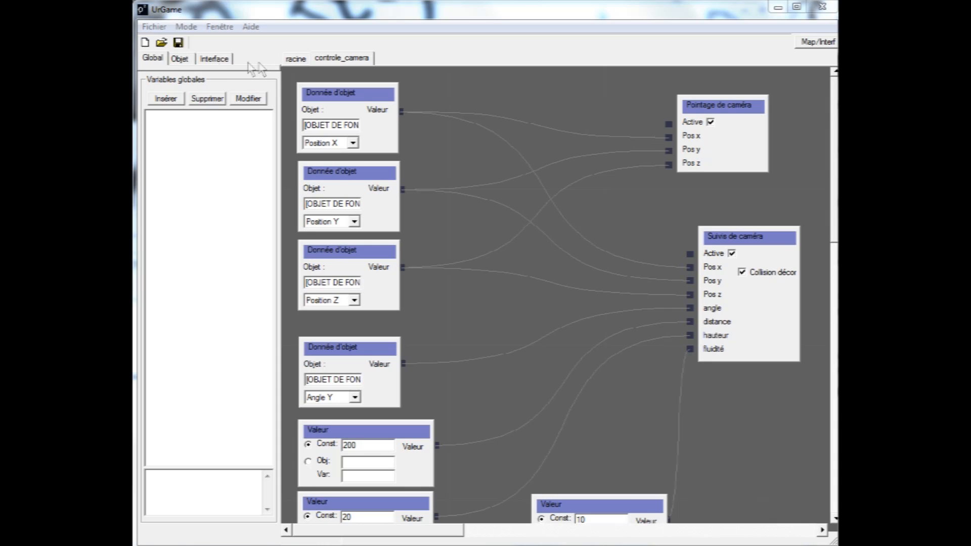
click(145, 43)
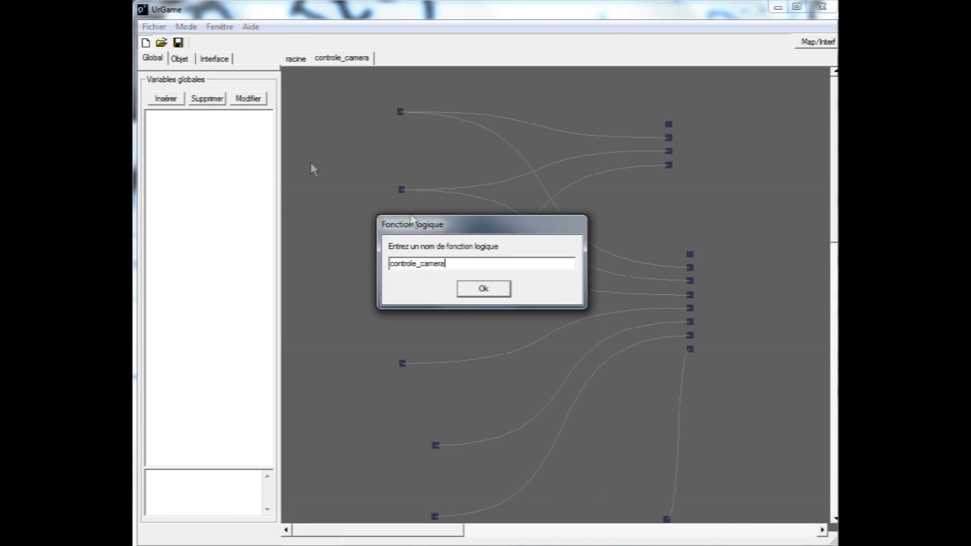
drag(446, 264, 385, 264)
text(controle_objet)
click(484, 290)
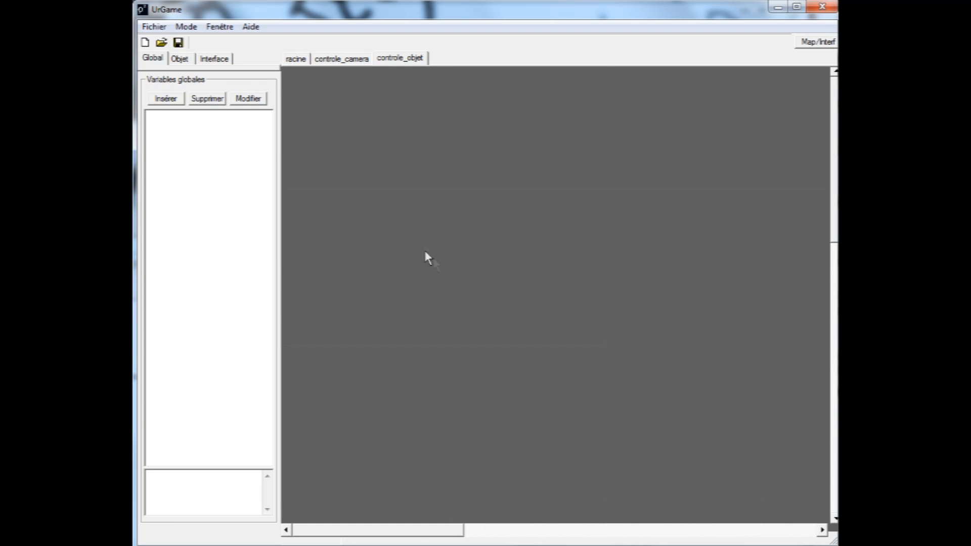
- Add a Touche input node to controle_objet, assign it the HAUT key and set its state to Est enfoncé
click(220, 26)
click(268, 115)
drag(275, 91, 733, 263)
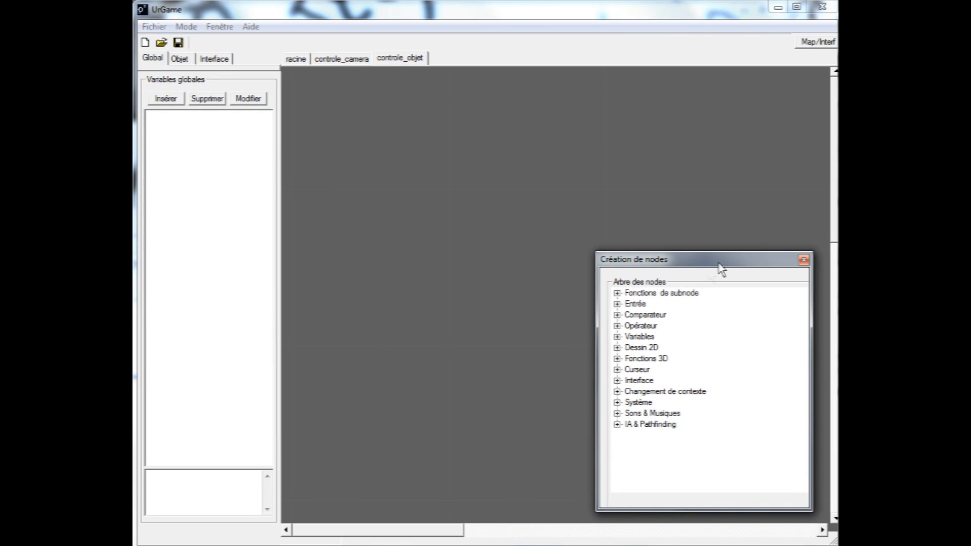
double_click(638, 305)
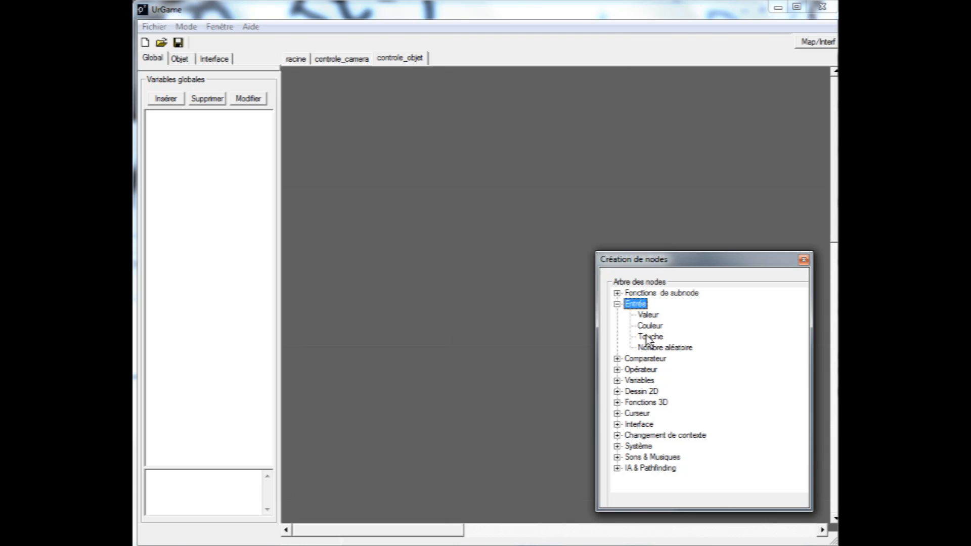
drag(650, 337, 323, 133)
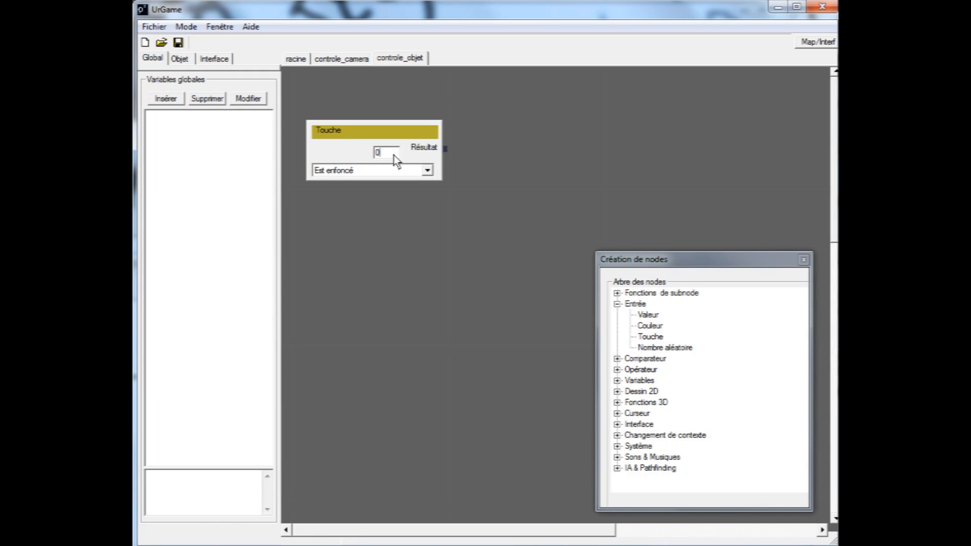
key(Up)
click(427, 171)
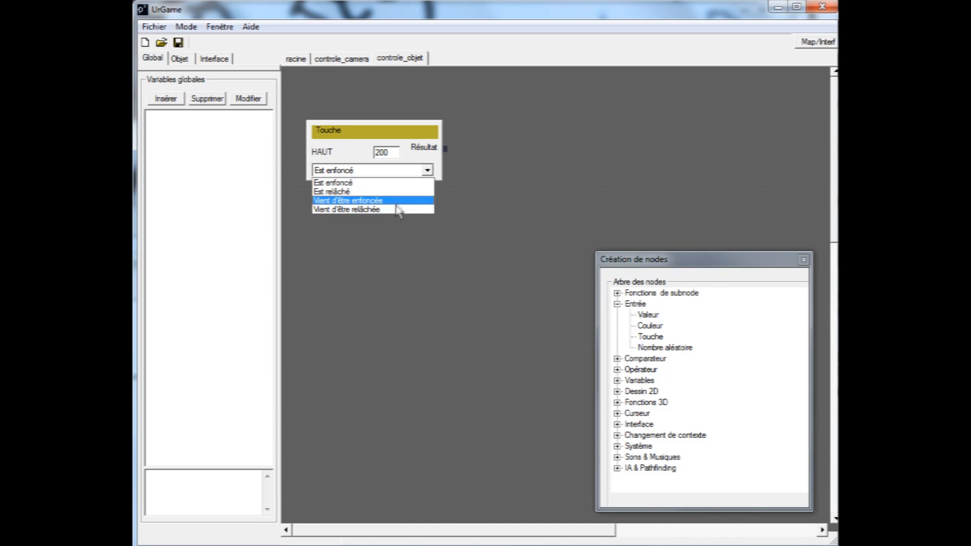
click(397, 183)
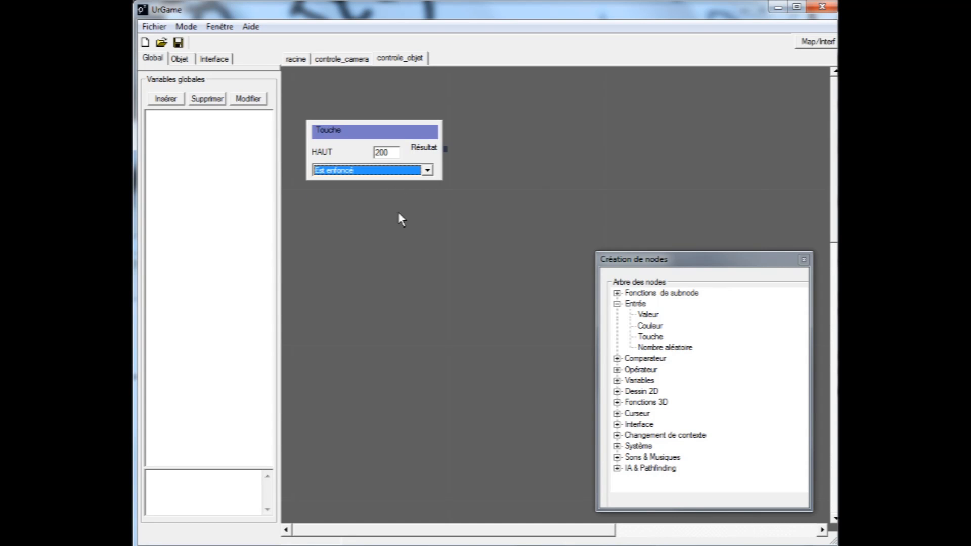
drag(418, 137, 412, 124)
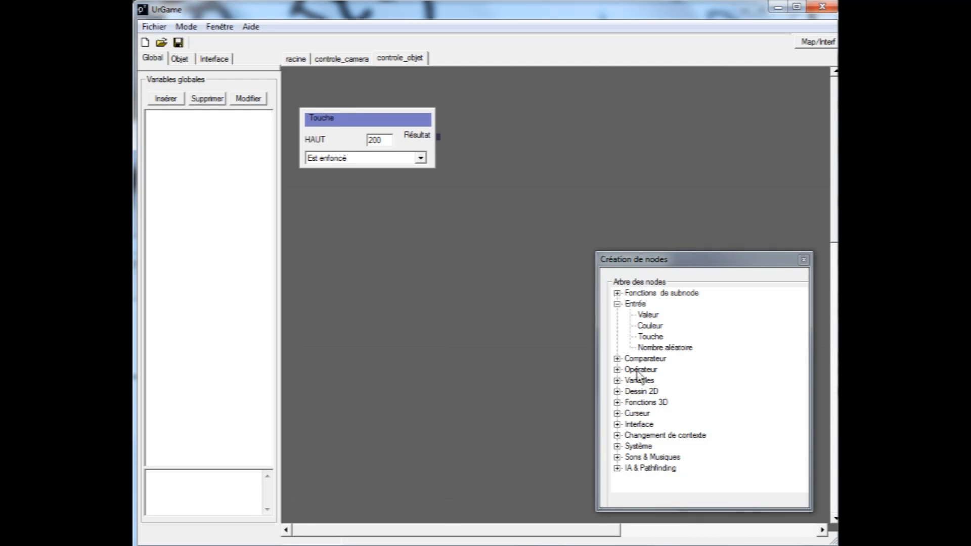
- Add a Mouvement d'objet node and connect the Touche node's Résultat to its Active input
double_click(649, 402)
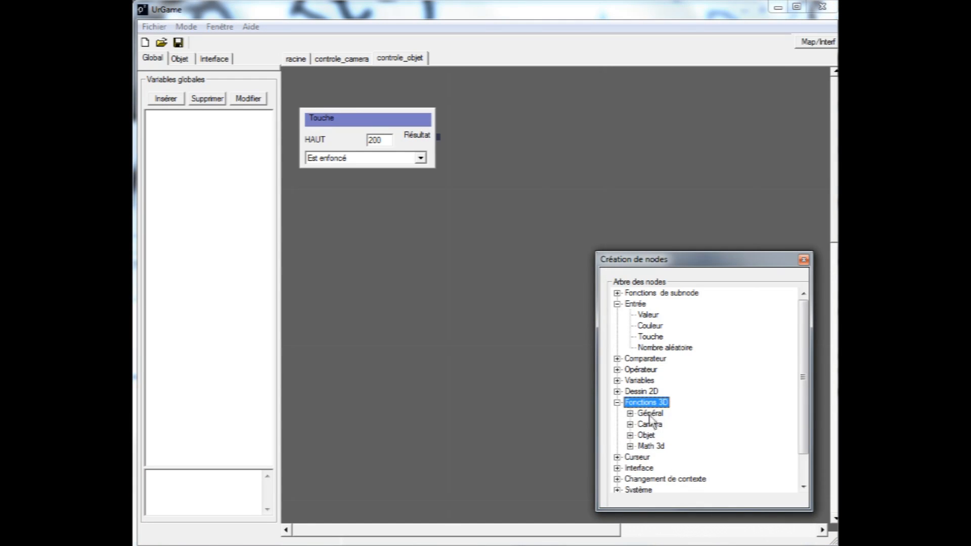
double_click(648, 435)
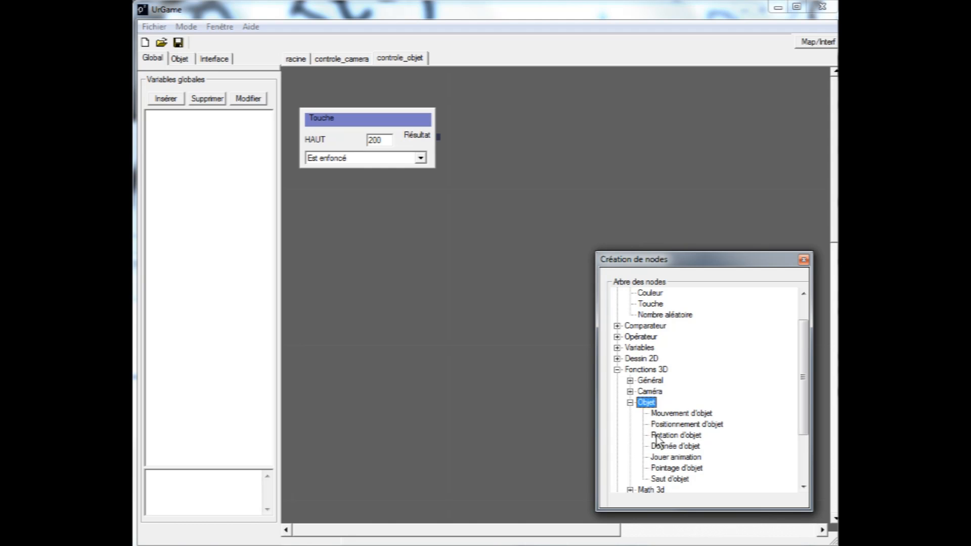
drag(675, 413, 584, 175)
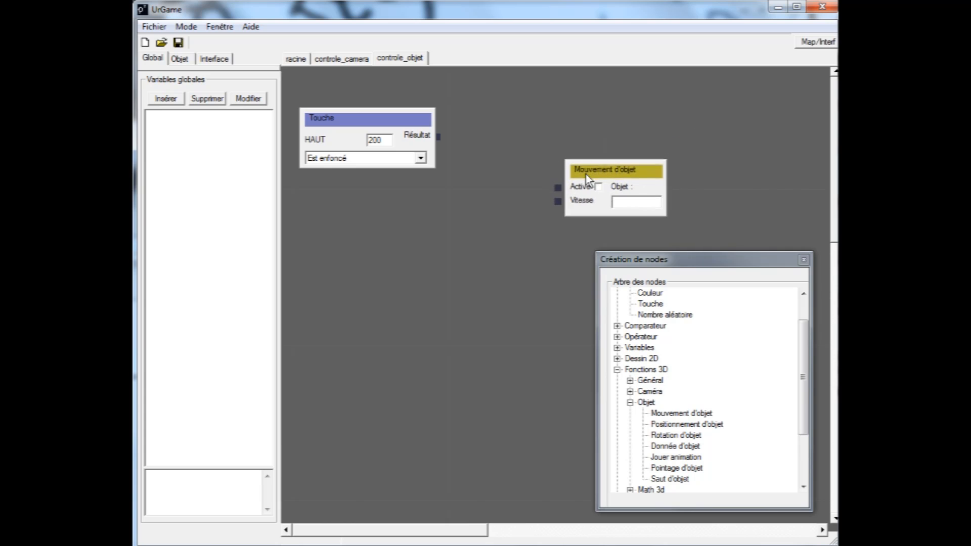
click(510, 214)
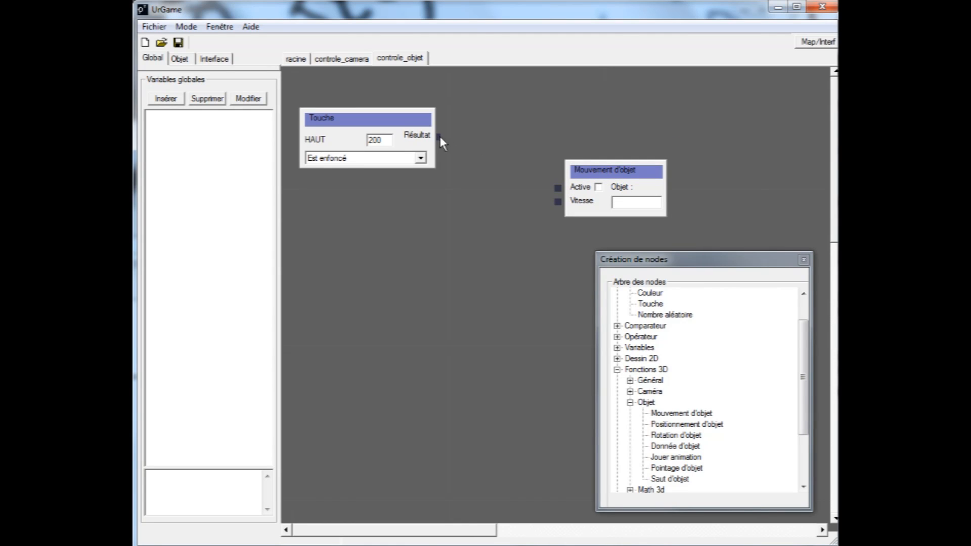
mouse_move(439, 137)
mouse_down()
mouse_move(534, 134)
mouse_move(544, 180)
mouse_move(556, 188)
mouse_up()
- Assign [OBJET DE FONCTION] as the object of the Mouvement d'objet node
click(180, 59)
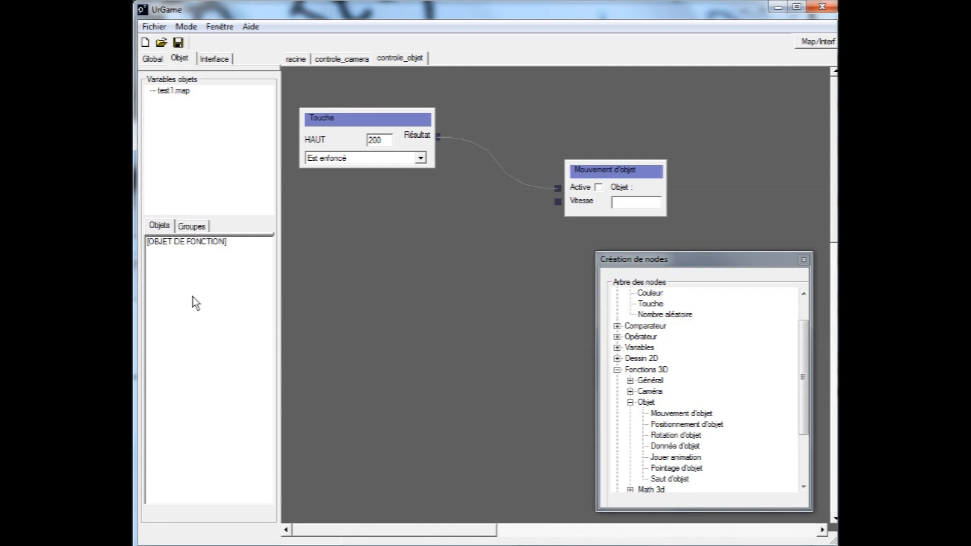
click(186, 243)
drag(188, 247, 623, 209)
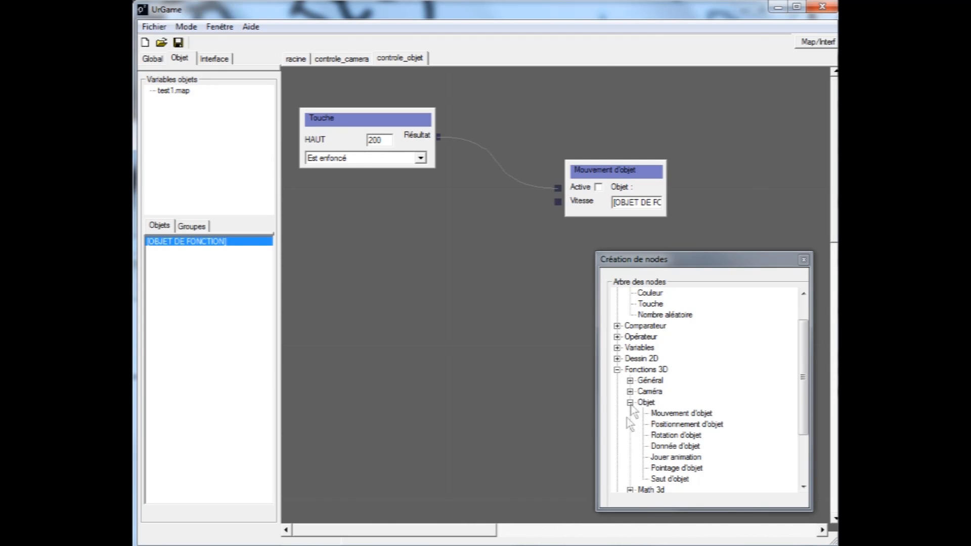
- Add a Valeur node with the constant 150 and connect it to the Vitesse input of Mouvement d'objet
double_click(645, 403)
double_click(646, 370)
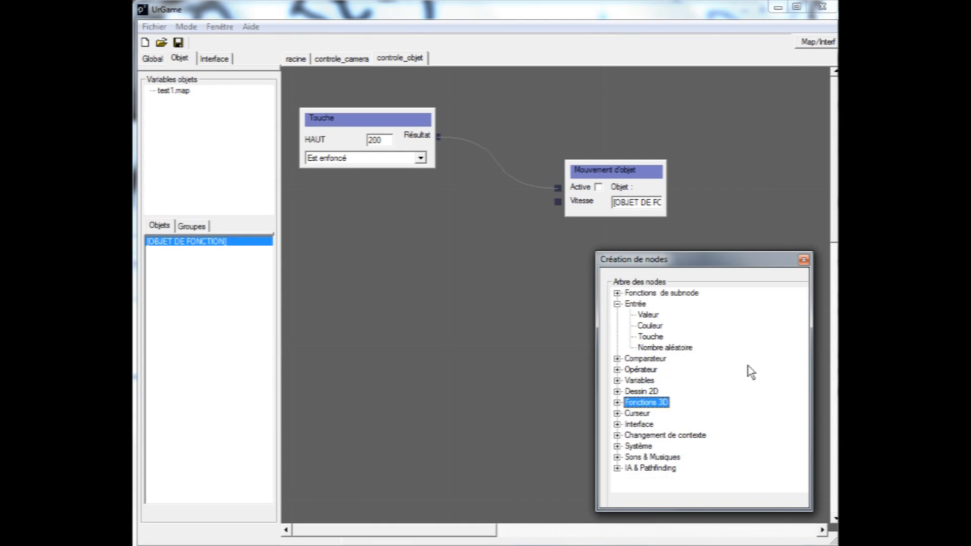
drag(648, 315, 326, 280)
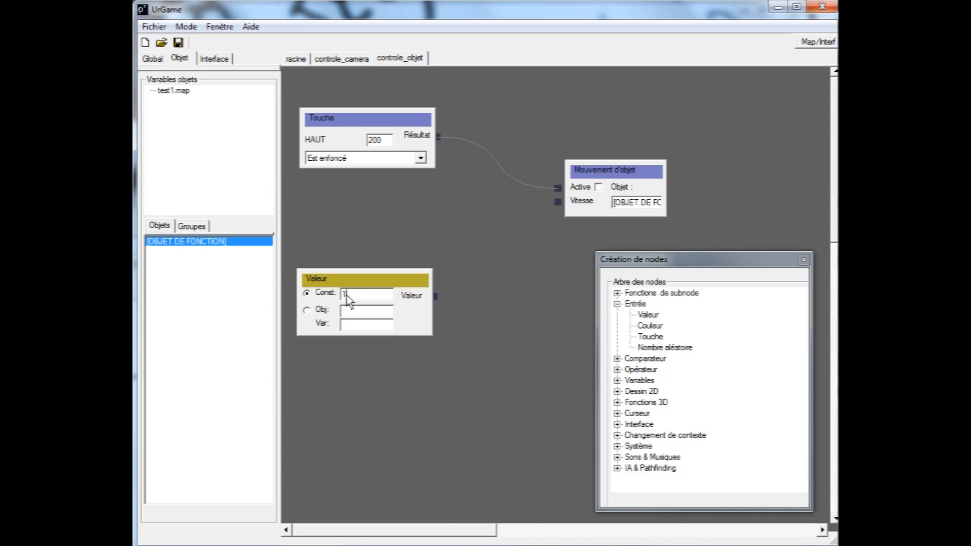
text(0)
drag(435, 298, 559, 203)
click(470, 219)
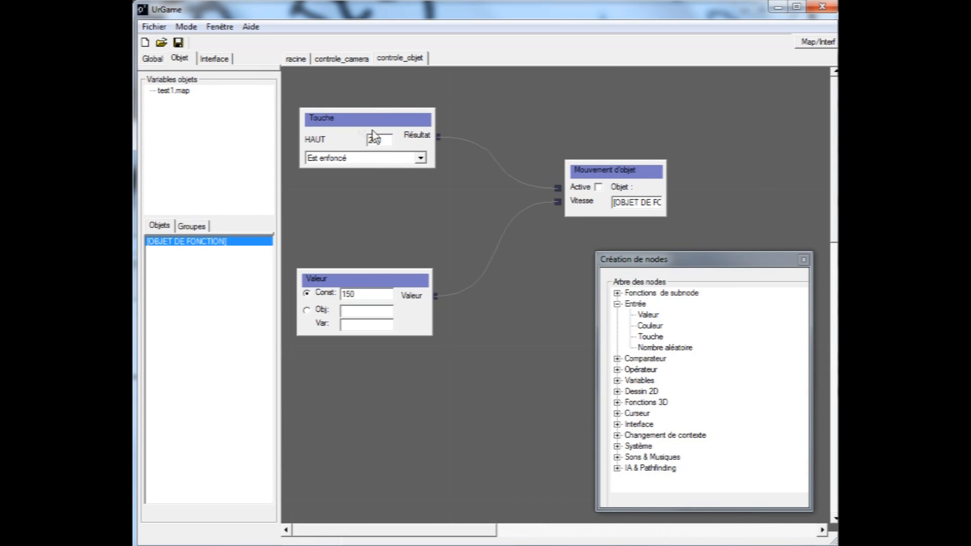
- Run a game test with racine as the root function to check the orc's movement, and close it
click(193, 29)
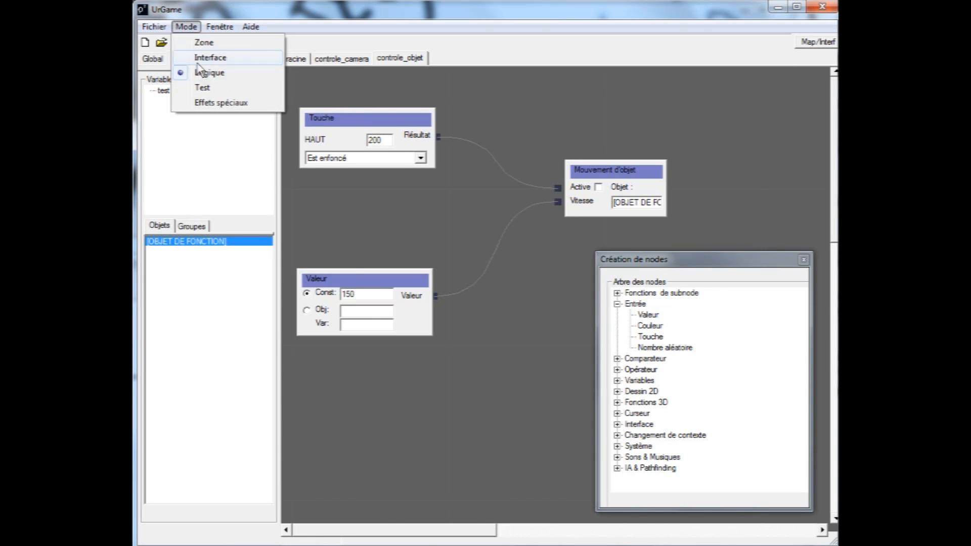
click(201, 88)
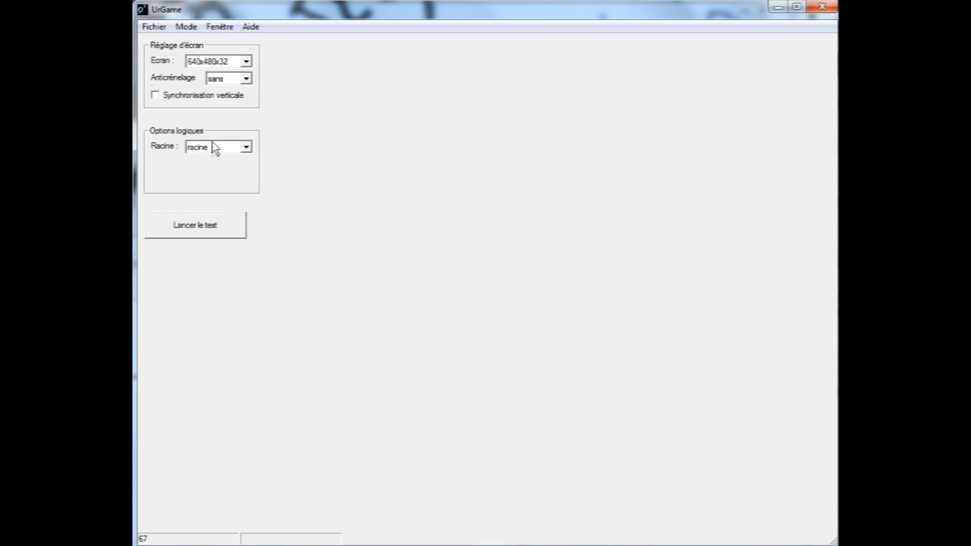
click(214, 228)
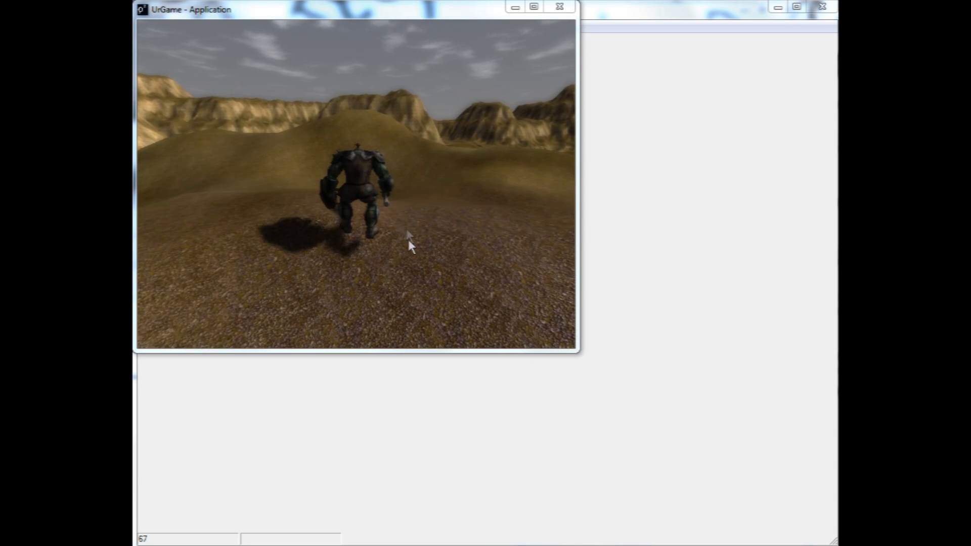
click(410, 243)
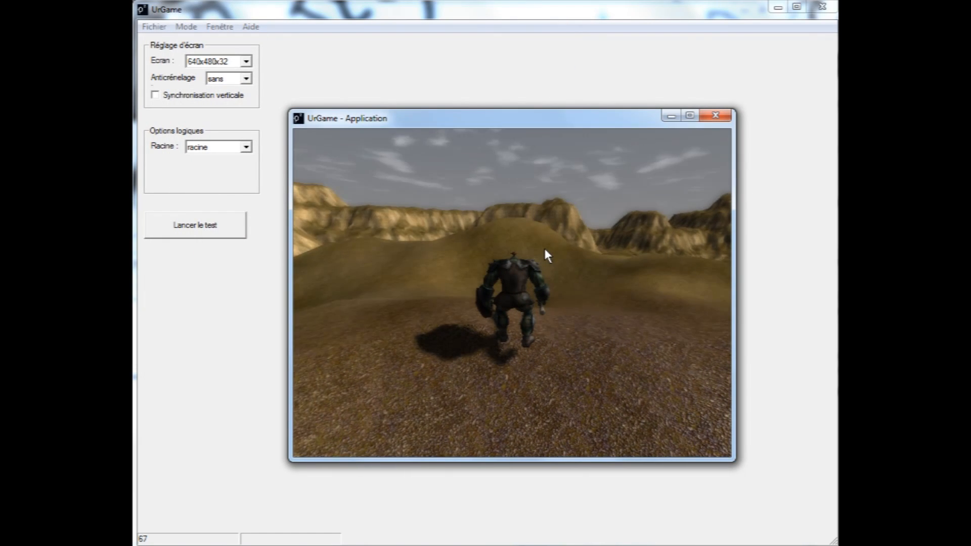
click(715, 115)
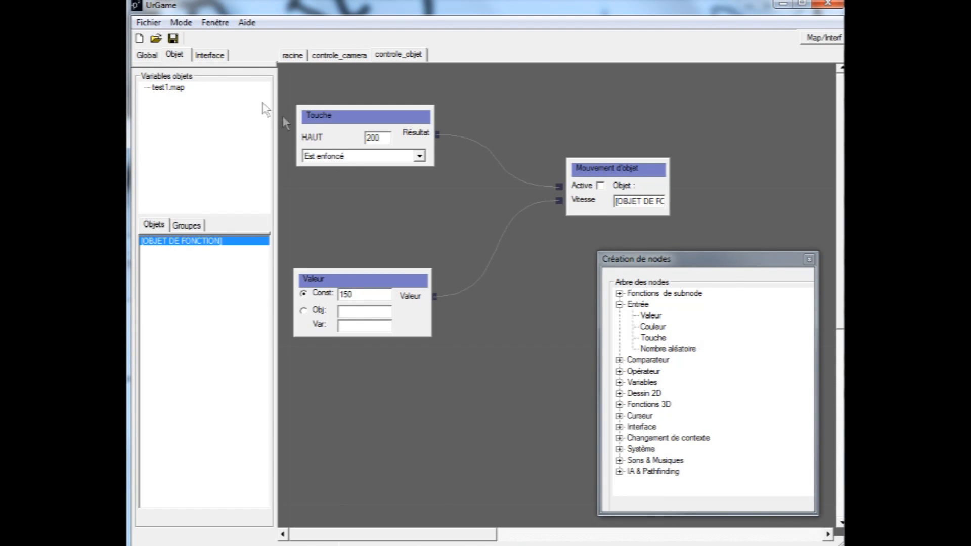
- Switch to Zone mode and open the object parameters for test1.map
click(181, 23)
click(201, 37)
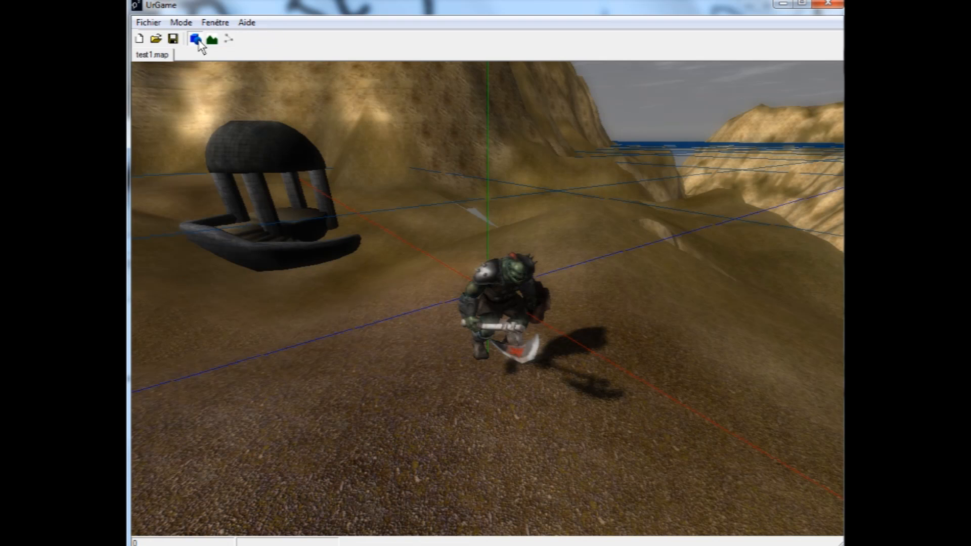
click(223, 26)
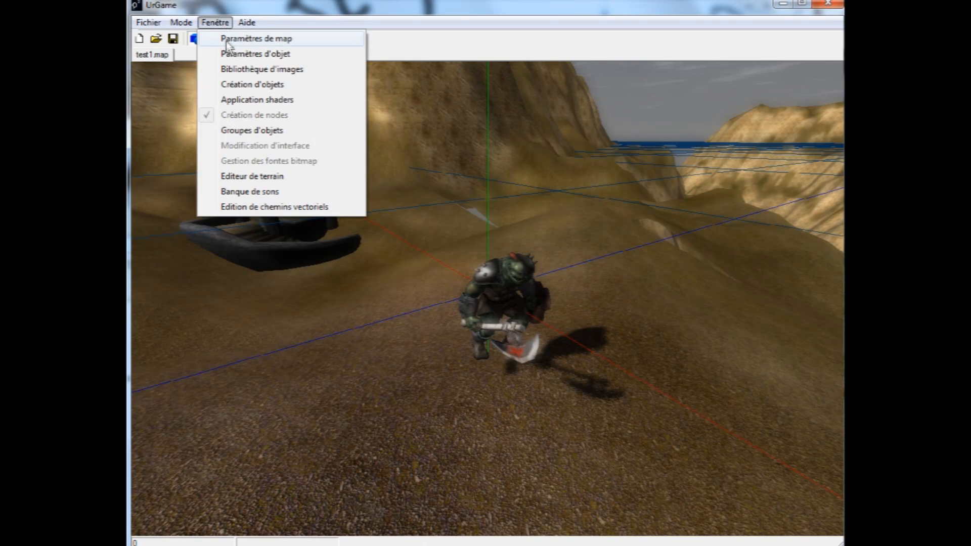
click(208, 53)
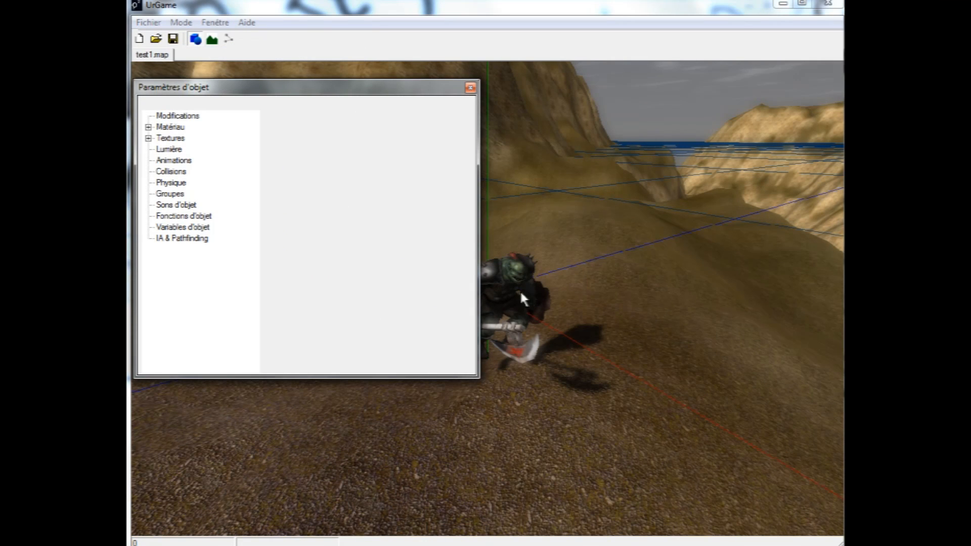
- Move the orc clear of the Paramètres d'objet window and keep it selected
click(614, 342)
drag(427, 94, 397, 81)
middle_drag(487, 291, 486, 290)
drag(334, 82, 355, 83)
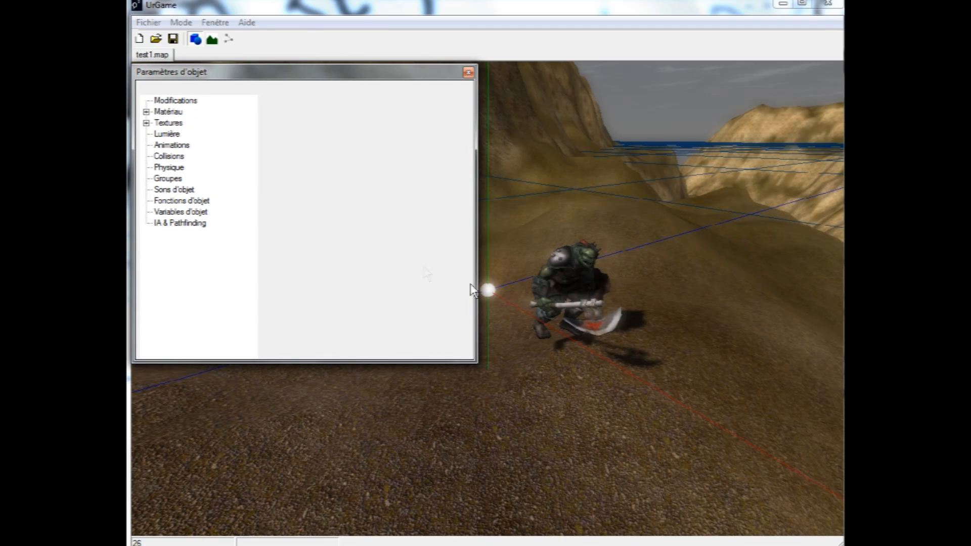
drag(558, 276, 584, 313)
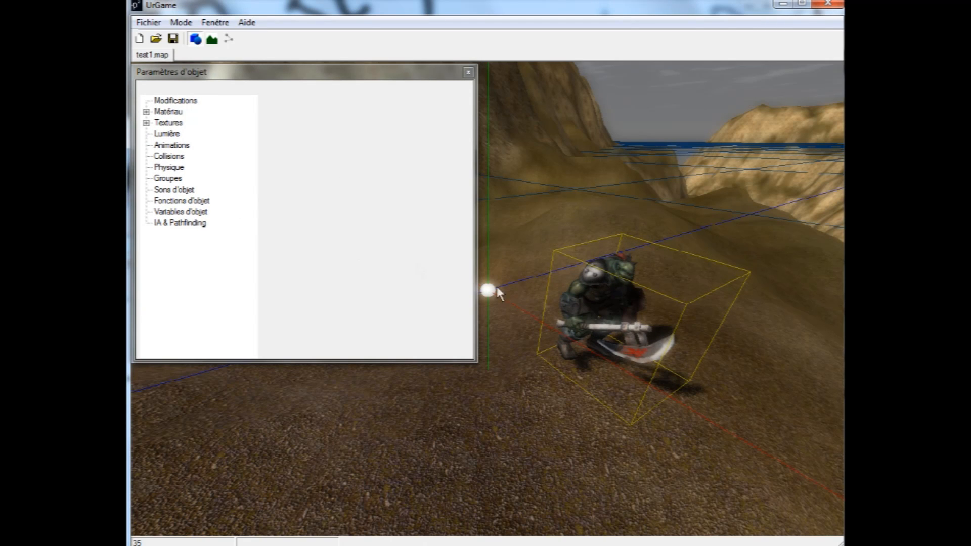
- Add controle_objet to the orc's object functions and save the map
click(192, 200)
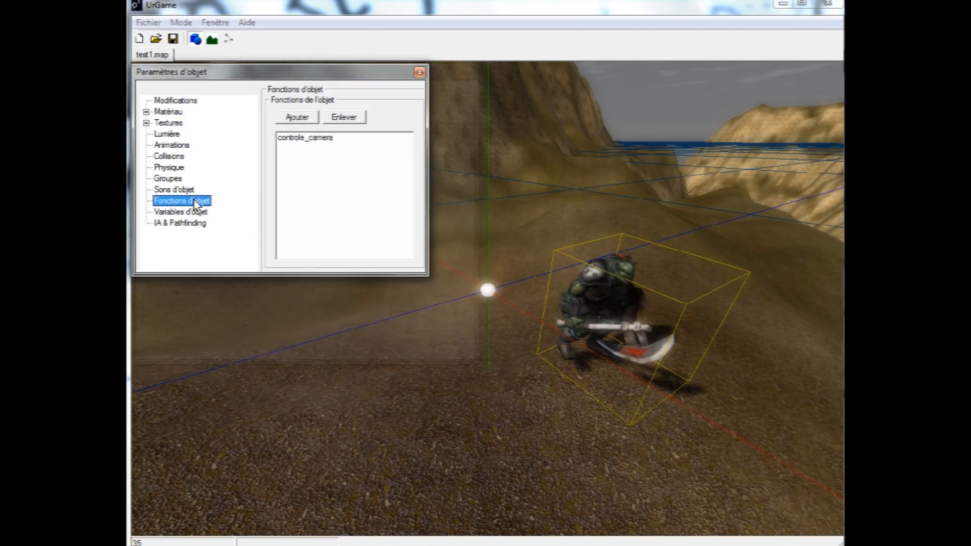
click(298, 117)
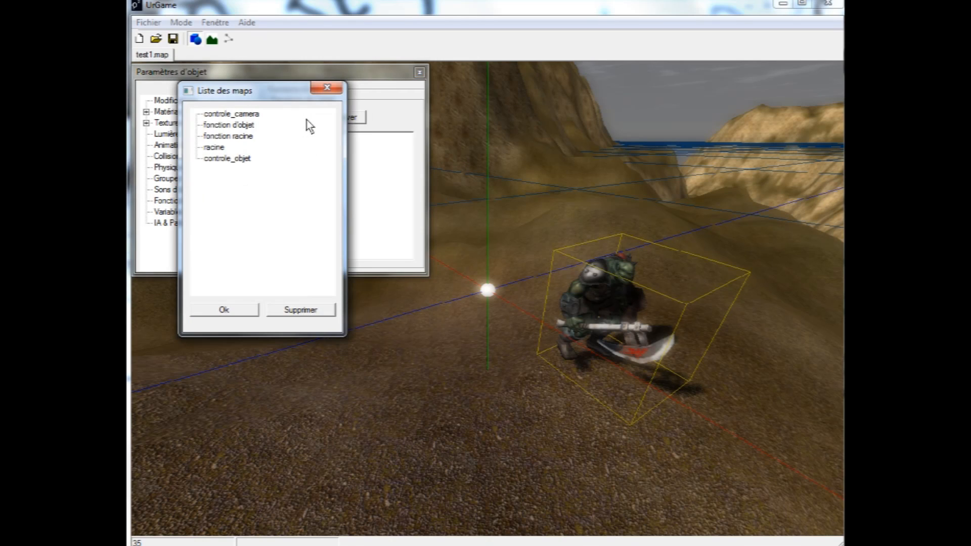
click(227, 159)
click(223, 310)
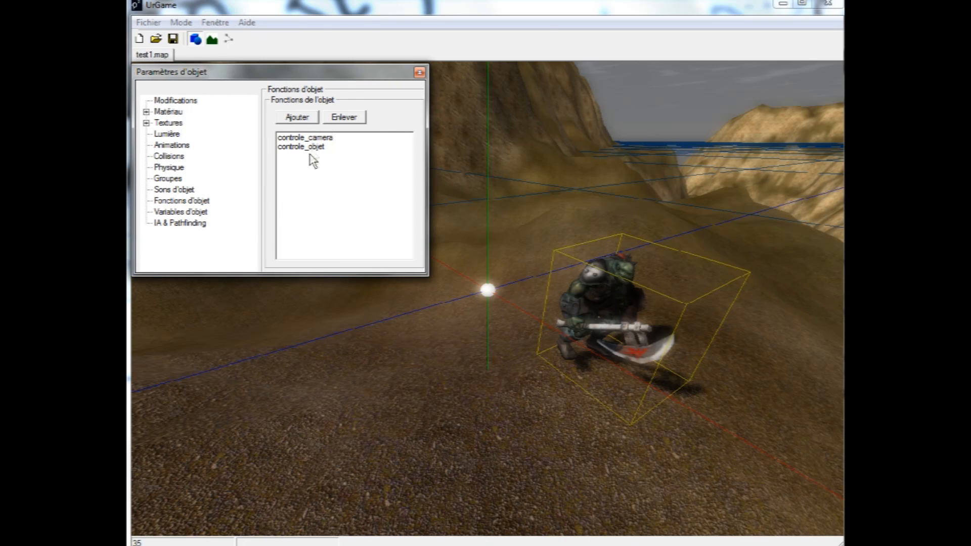
click(419, 72)
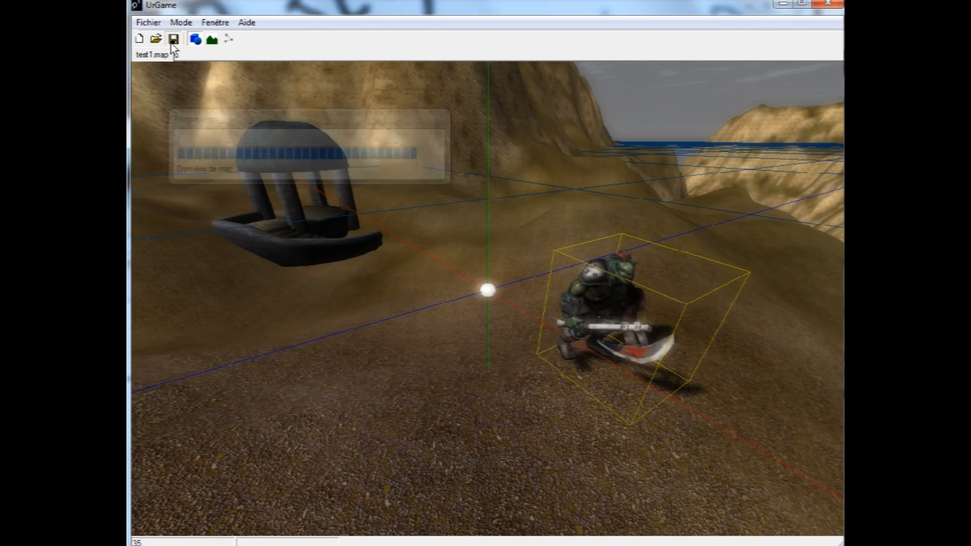
- Switch to Test mode and launch the game with racine as the root function
click(181, 22)
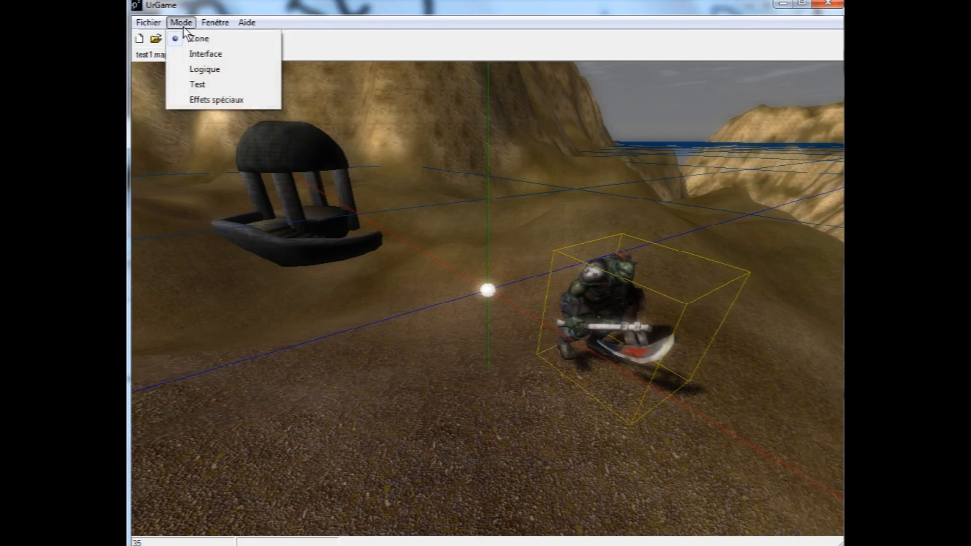
click(197, 84)
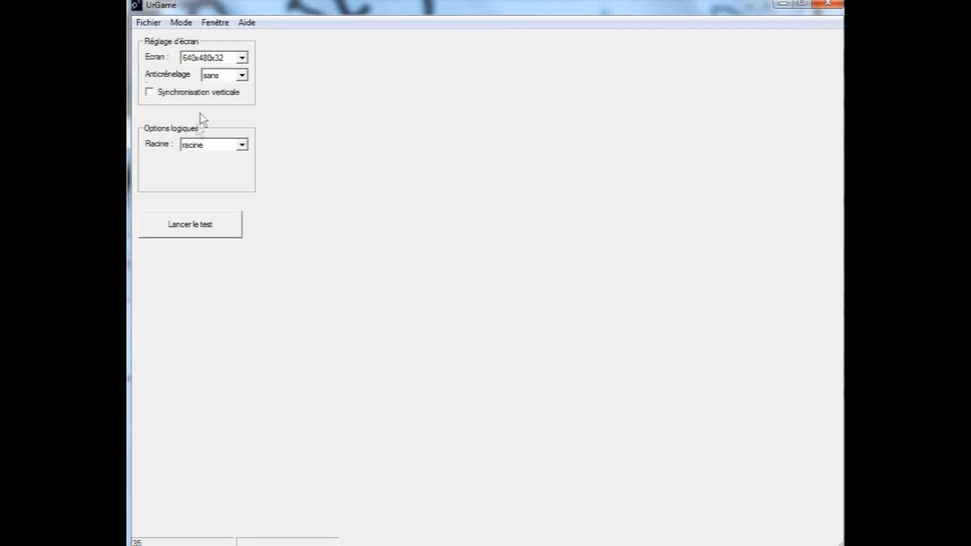
click(207, 226)
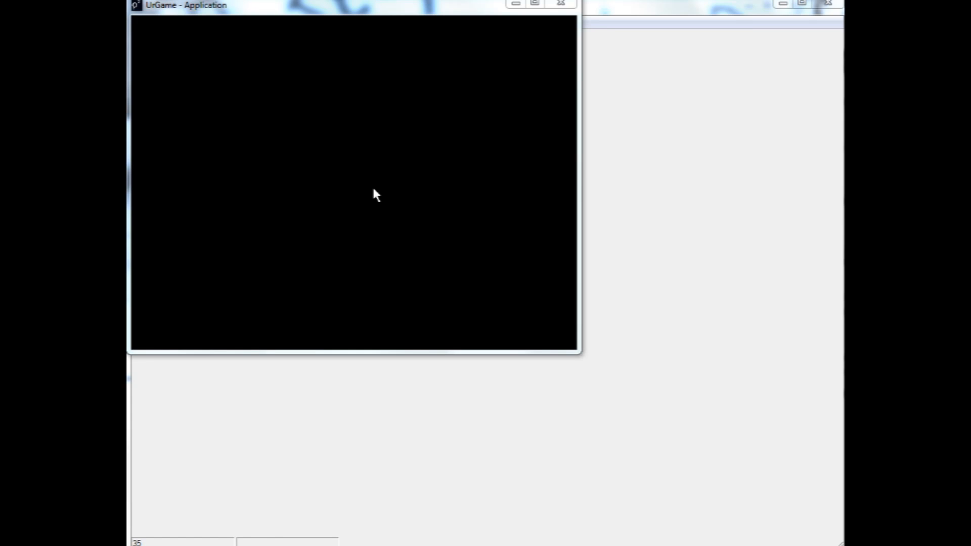
- Test the orc's forward movement and the following camera in the running game, and close the game window
click(364, 202)
key(w)
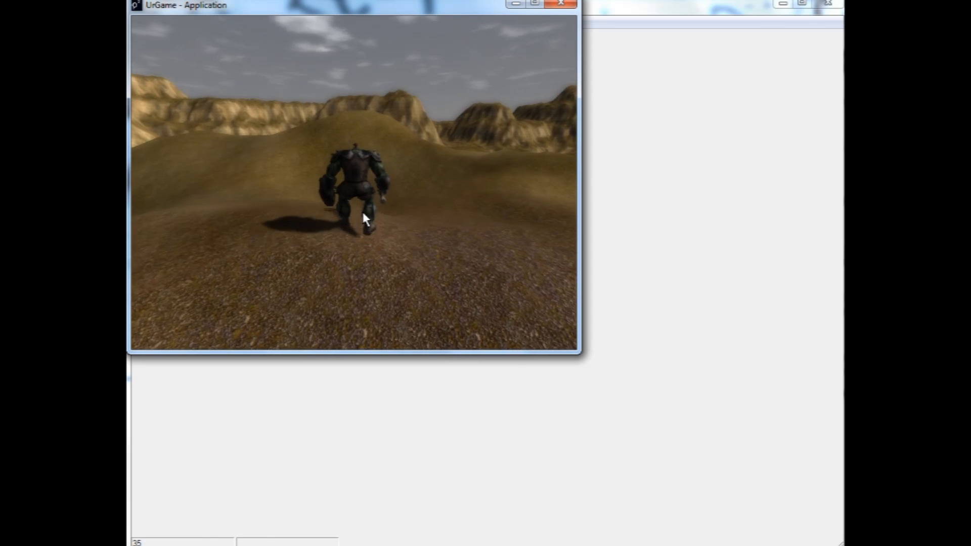
key(w)
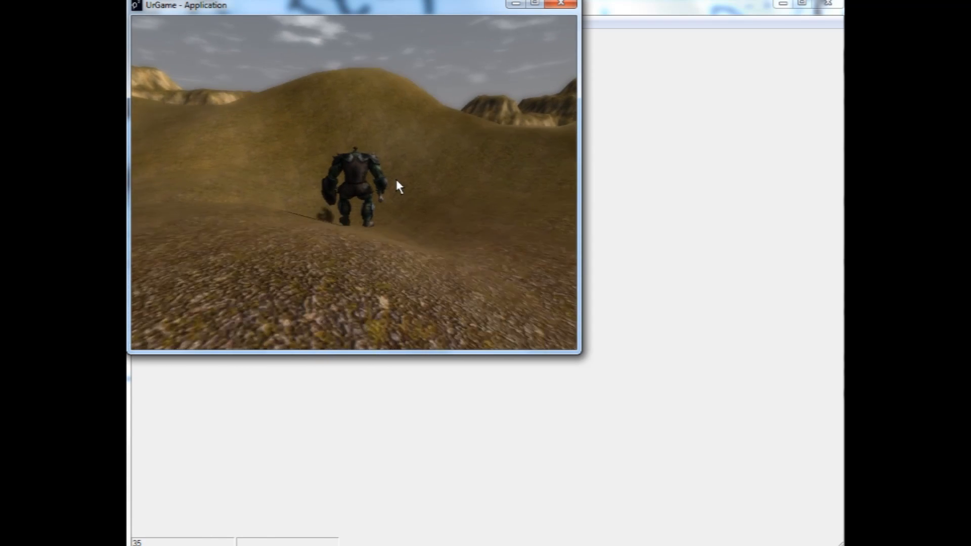
key(w)
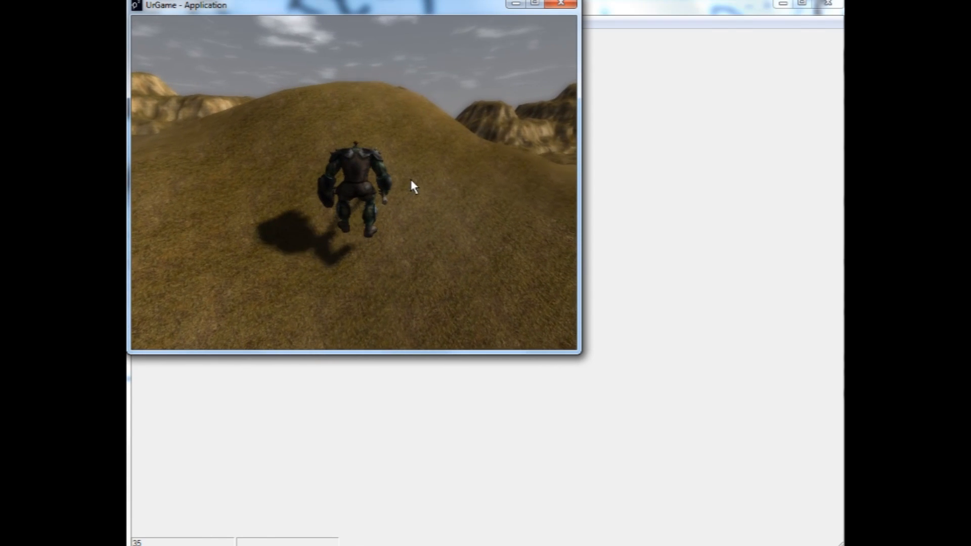
key(w)
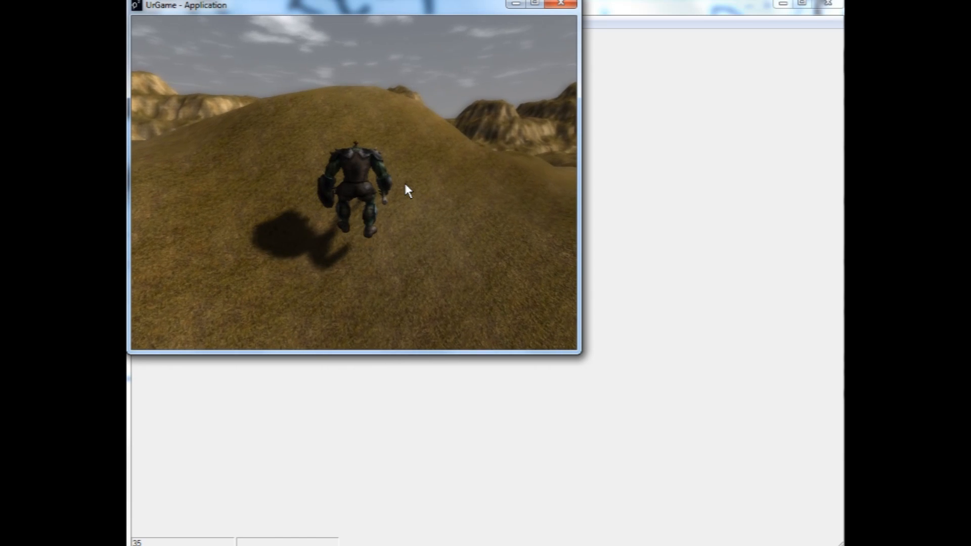
key(w)
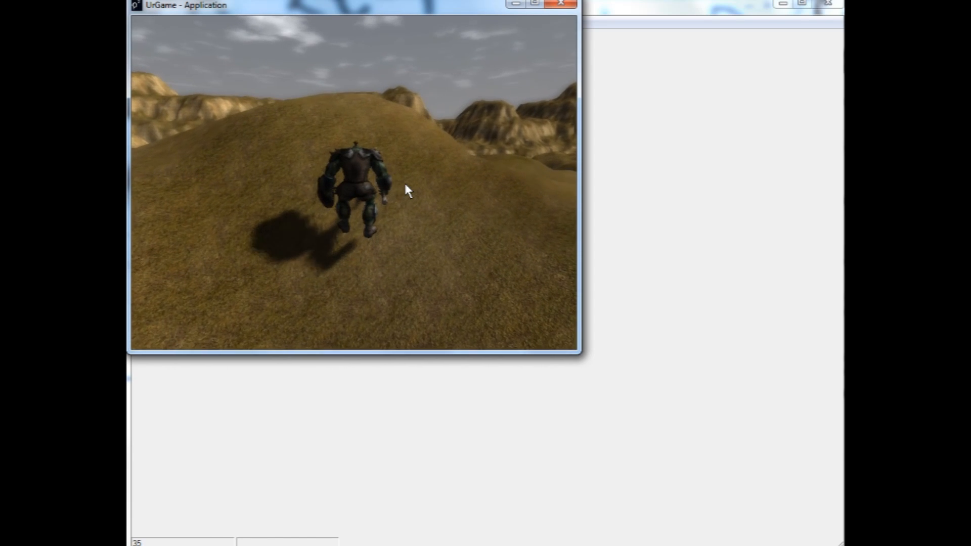
key(w)
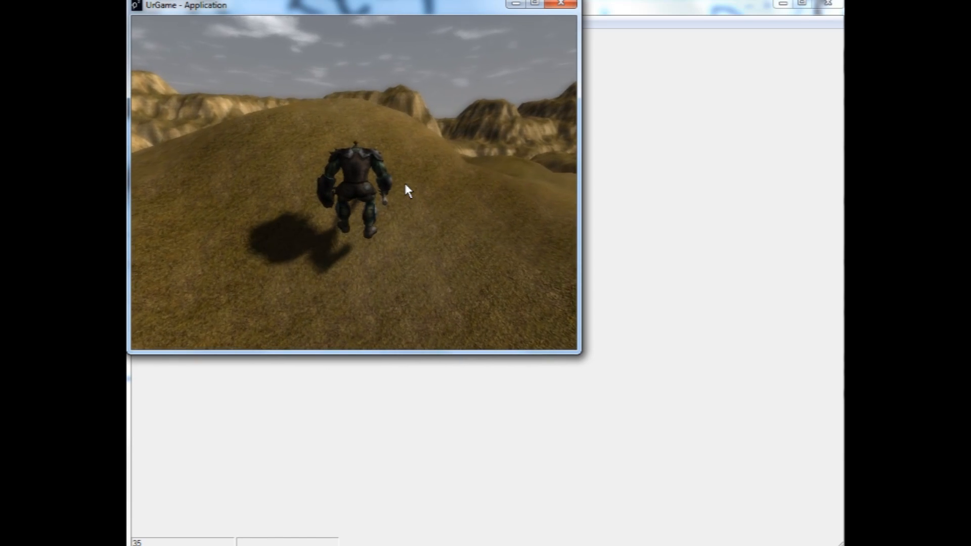
key(w)
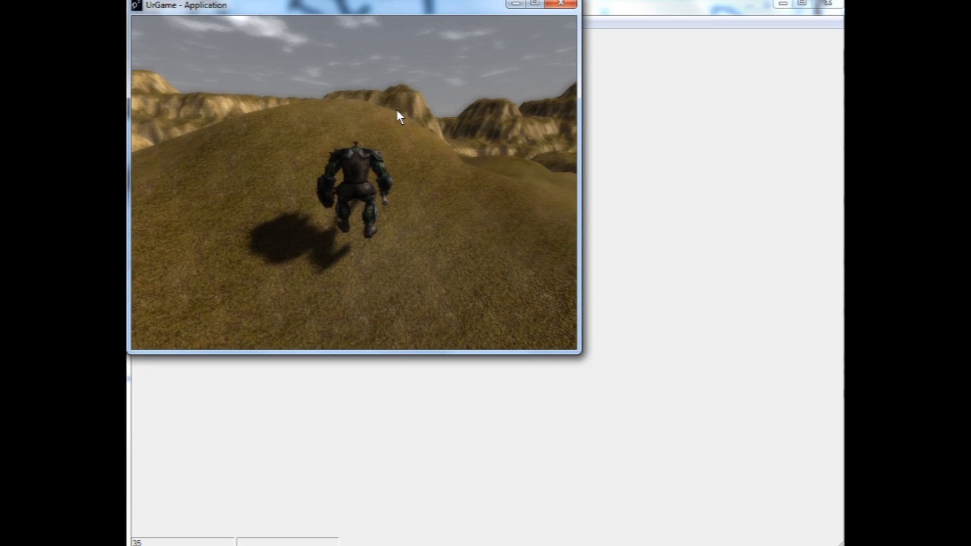
key(w)
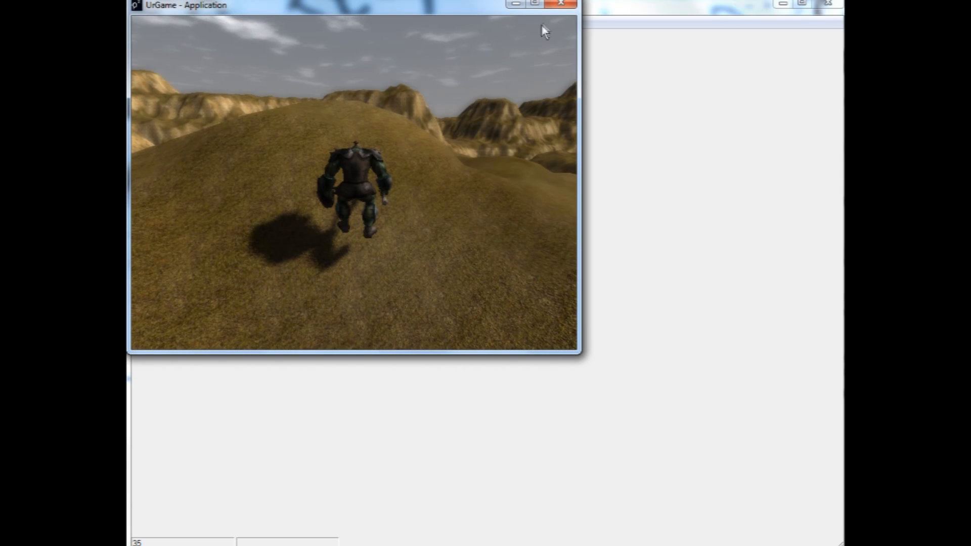
click(560, 4)
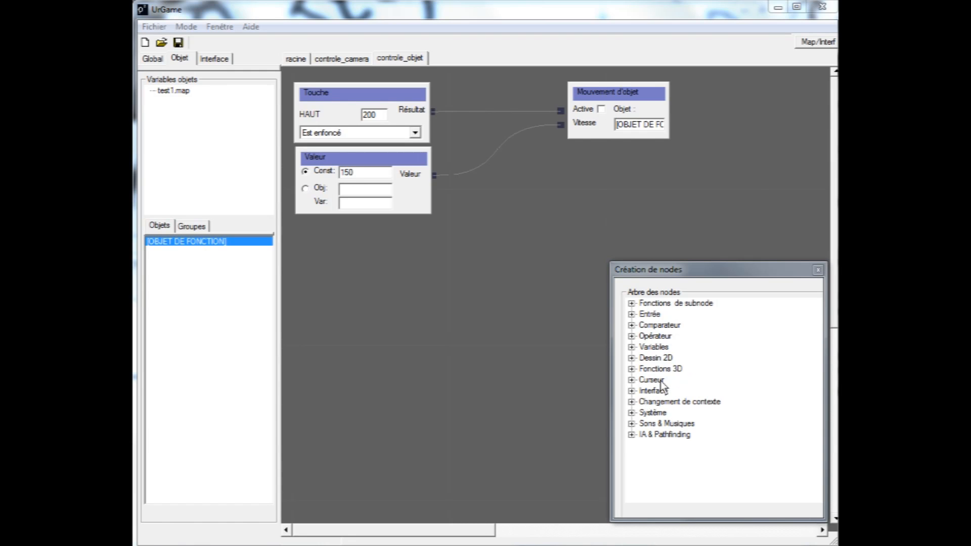
- Add a Donnée curseur node below the Valeur node in controle_objet and set it to Mouvement X
double_click(655, 380)
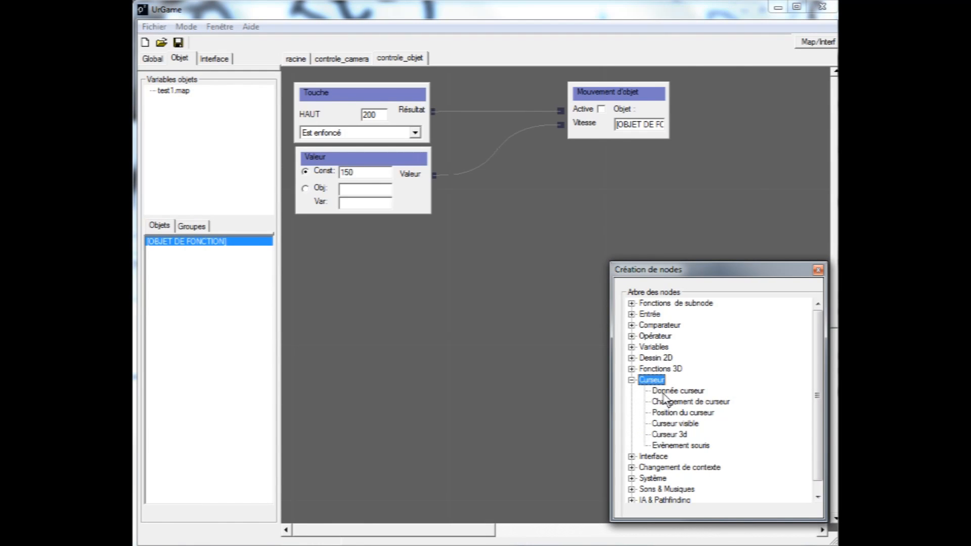
drag(663, 394, 332, 316)
click(356, 330)
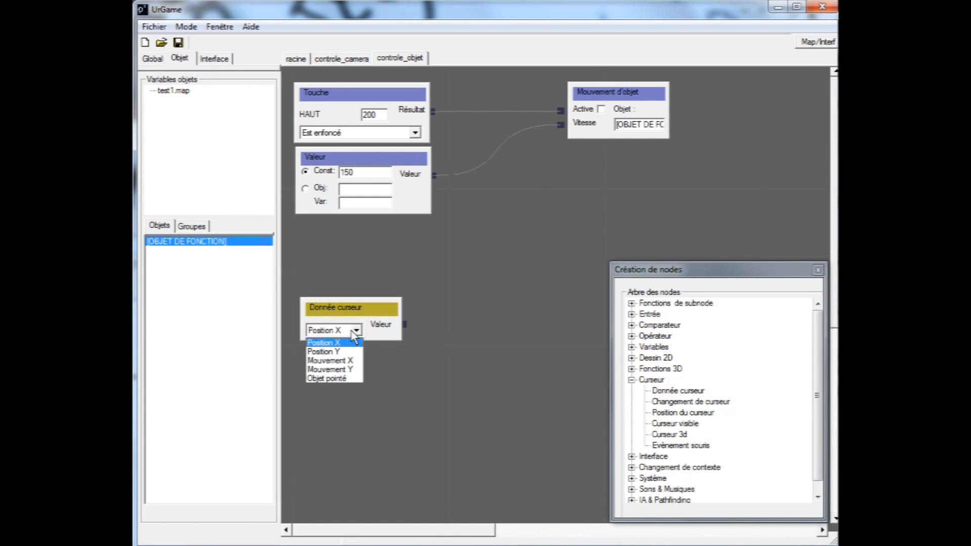
click(345, 360)
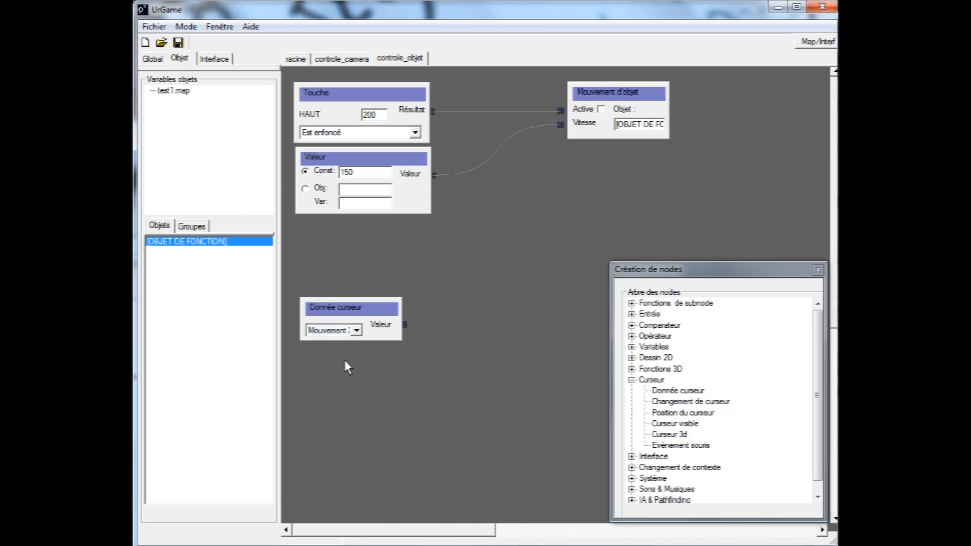
click(388, 310)
drag(387, 310, 384, 295)
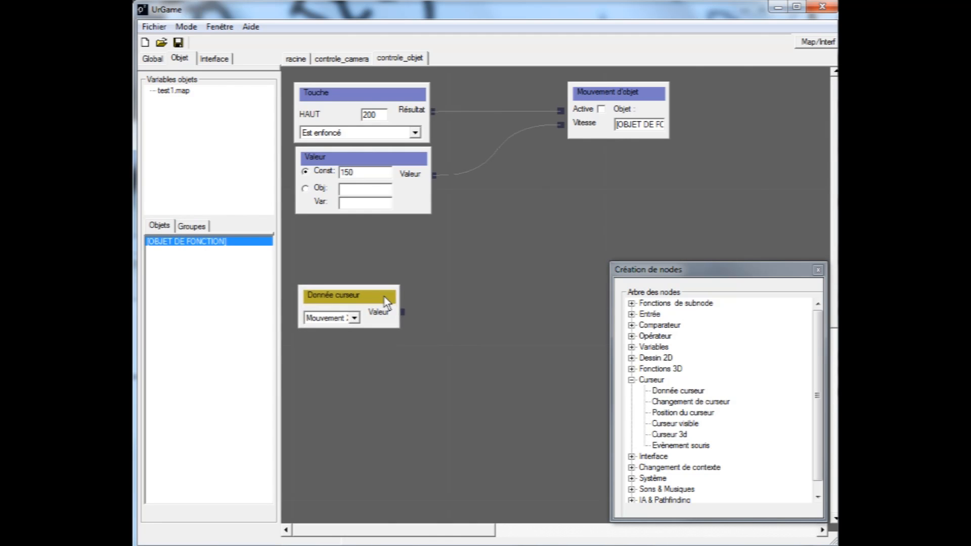
- Add a Donnée d'objet node below Donnée curseur, set to Angle Y with [OBJET DE FONCTION] as its object
double_click(652, 380)
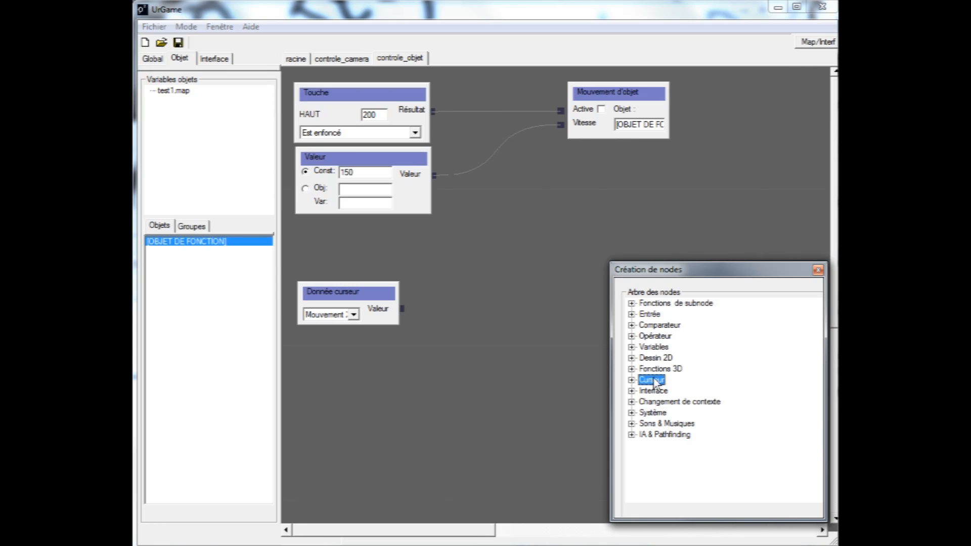
double_click(655, 368)
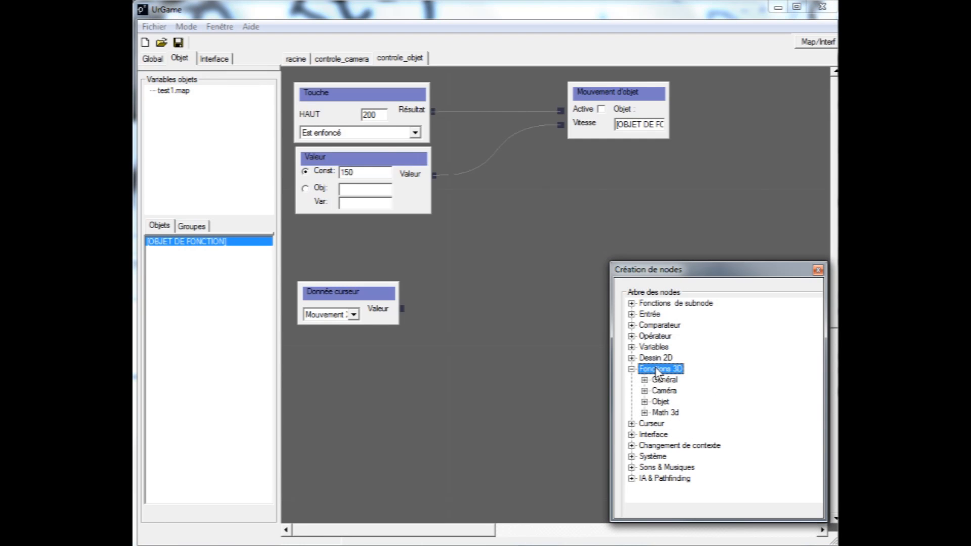
double_click(660, 402)
drag(682, 447, 324, 365)
click(353, 408)
click(329, 456)
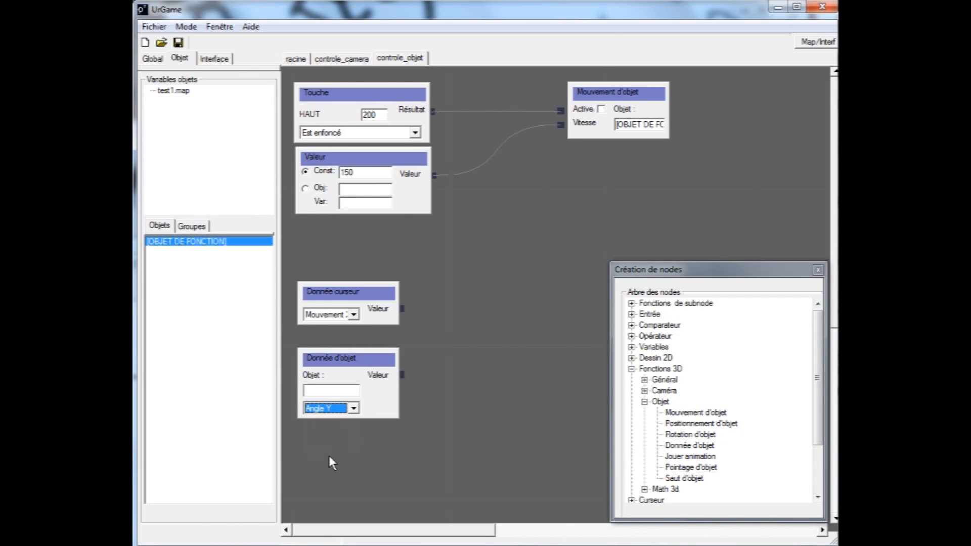
drag(196, 243, 324, 393)
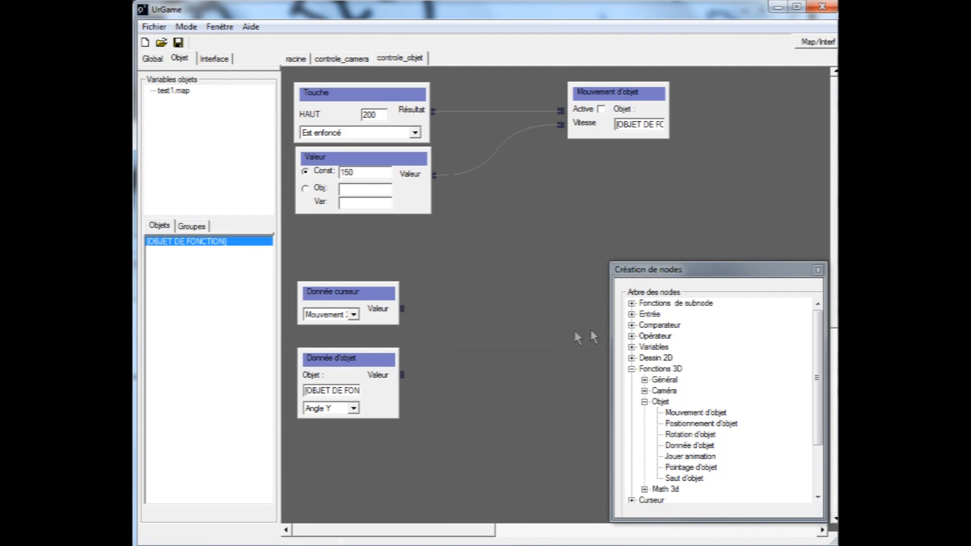
- Add an Opérateur mathématique node set to Addition, linking the cursor data to Valeur 1 and the object data to Valeur 2
double_click(655, 336)
drag(659, 348, 469, 317)
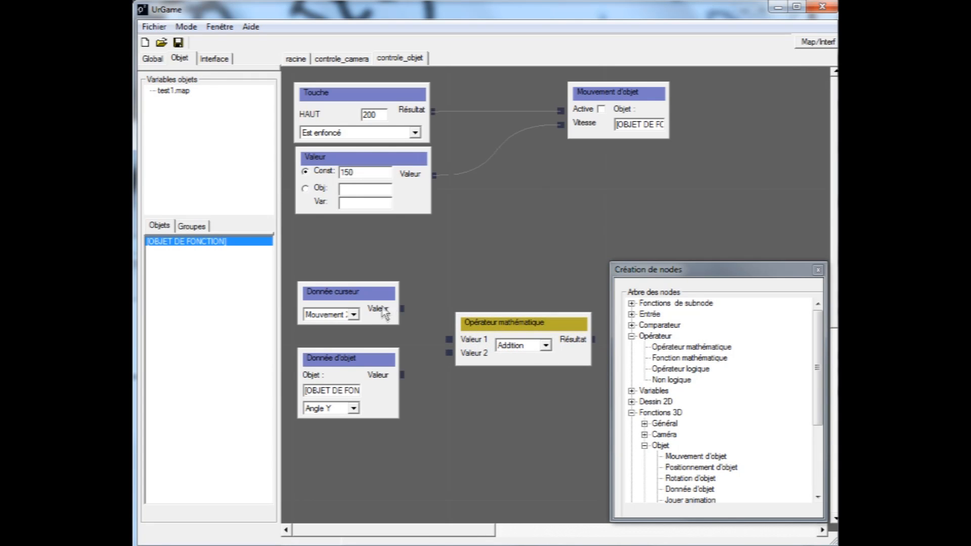
drag(402, 308, 438, 323)
drag(403, 374, 449, 354)
drag(535, 323, 530, 319)
drag(710, 275, 705, 258)
click(541, 341)
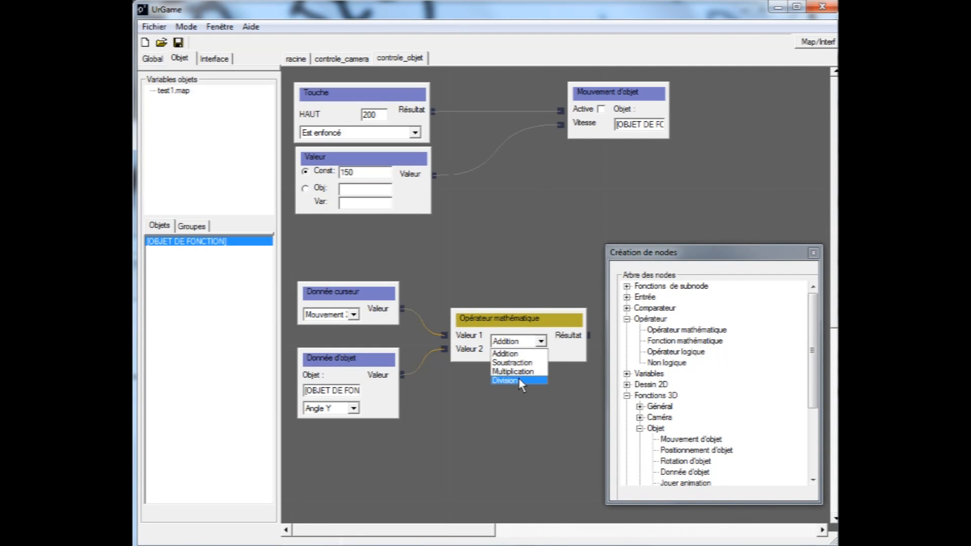
click(523, 354)
- Add an active Rotation d'objet node for [OBJET DE FONCTION] and link the addition's Résultat to its Angle y
drag(737, 254, 277, 277)
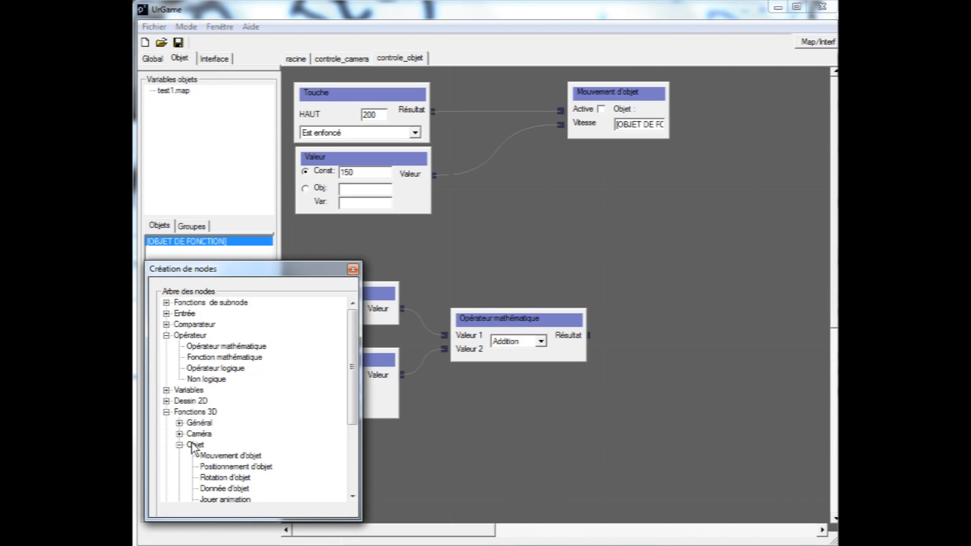
drag(216, 478, 686, 326)
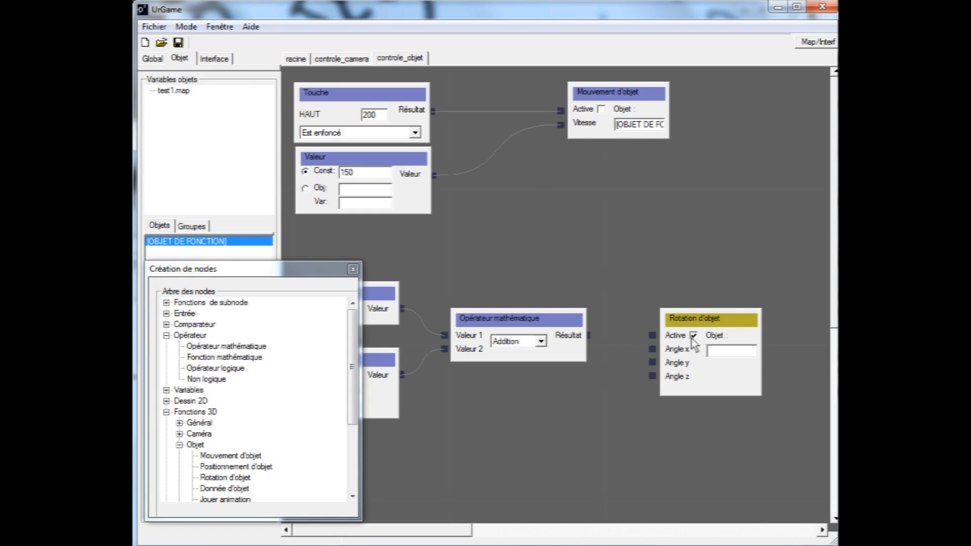
drag(637, 129, 720, 355)
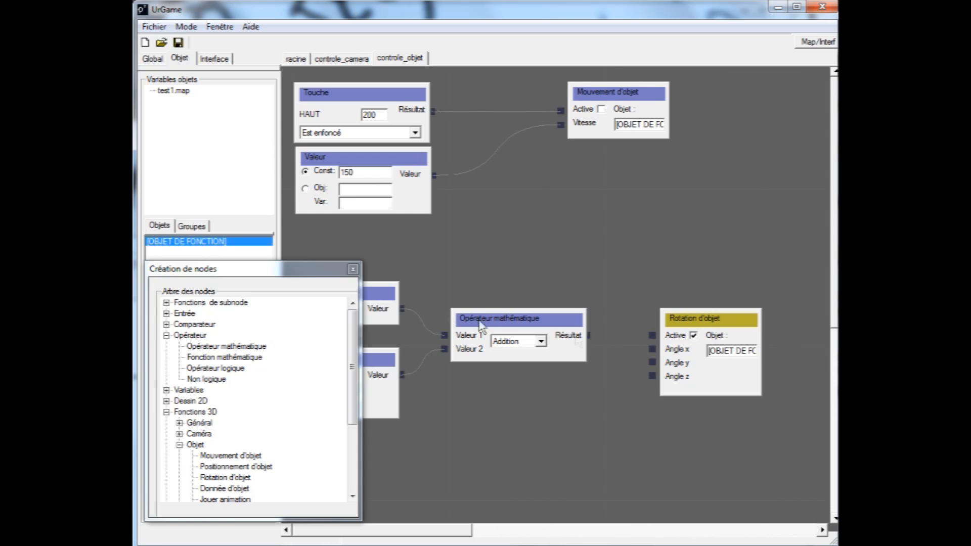
mouse_move(323, 273)
mouse_down()
mouse_move(280, 301)
mouse_move(337, 265)
mouse_up()
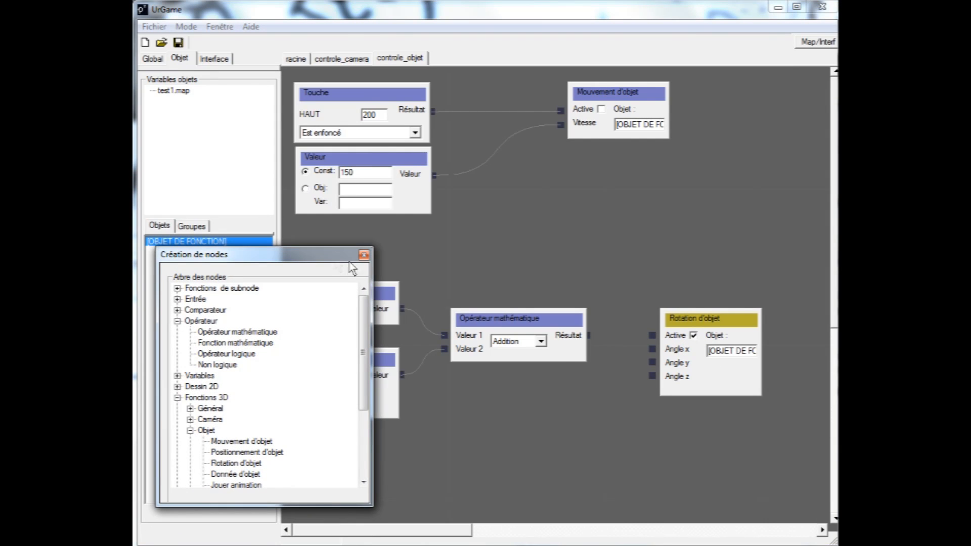
drag(589, 335, 653, 364)
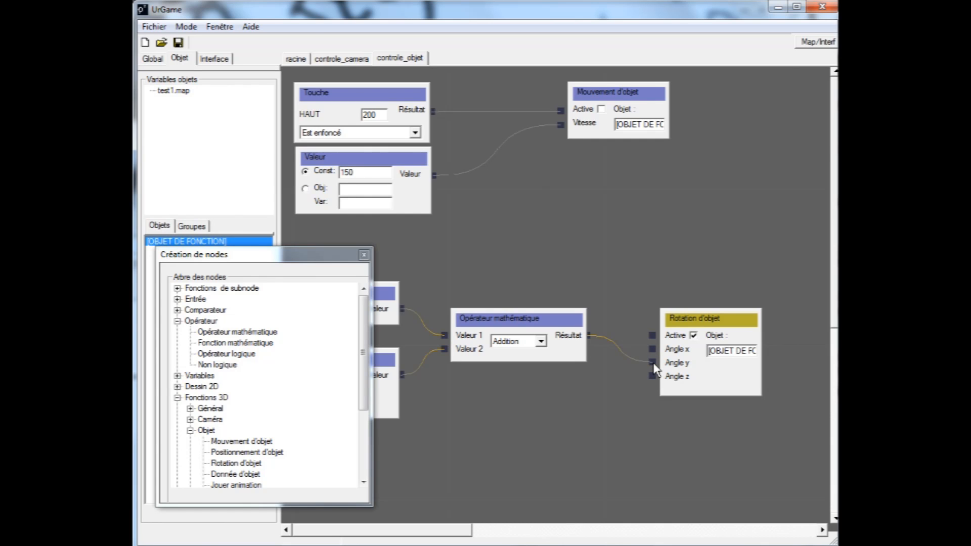
click(657, 288)
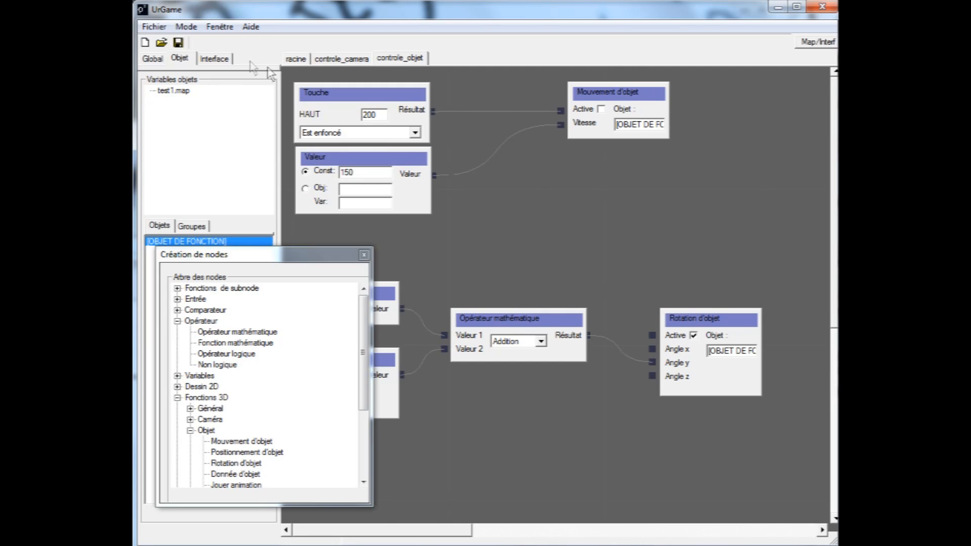
- Switch to Test mode and launch the game with the new rotation logic
click(187, 27)
click(203, 87)
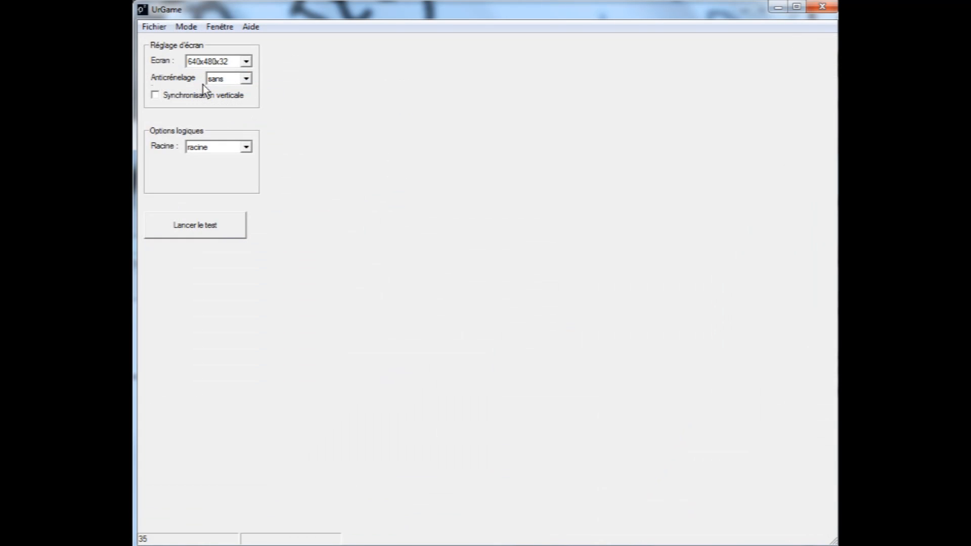
click(220, 229)
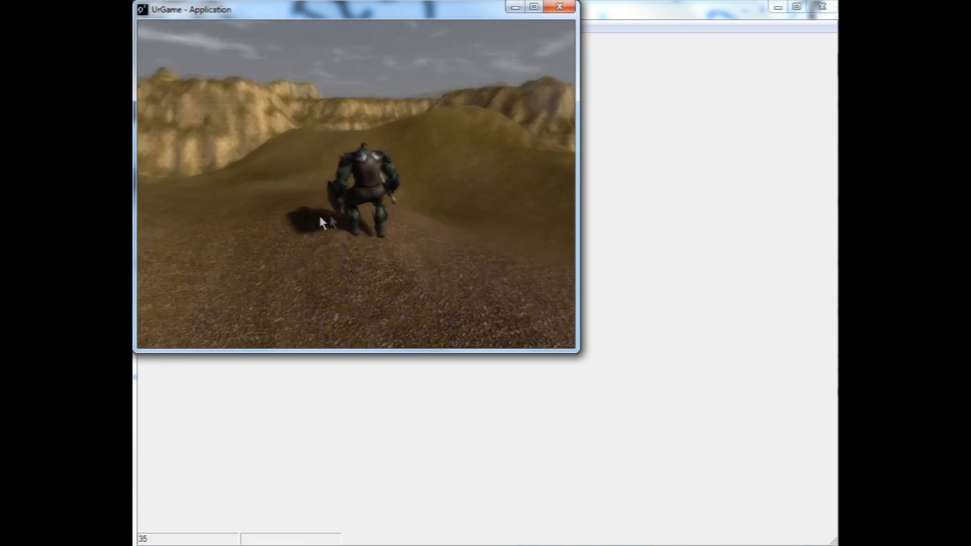
- Test moving the orc forward while turning it with the mouse in the running game
key(w)
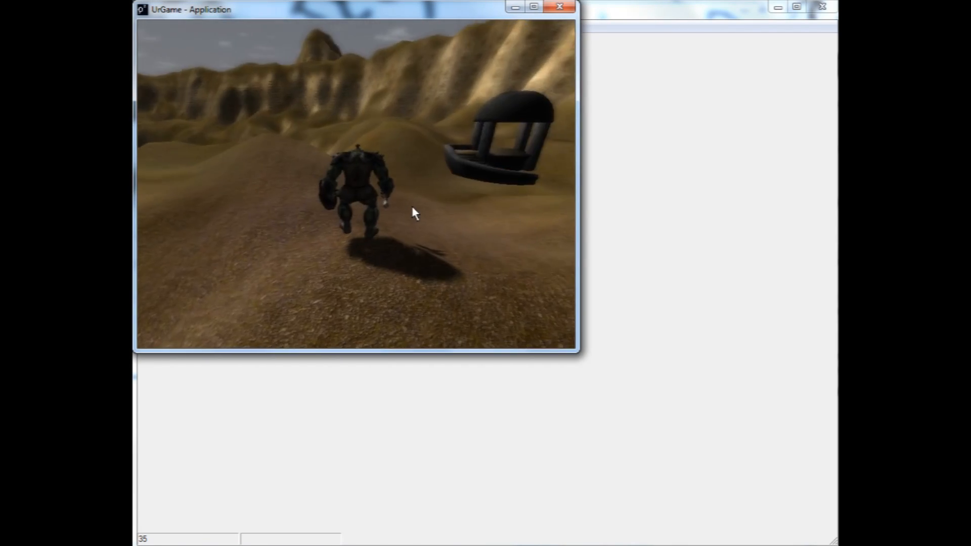
key(w)
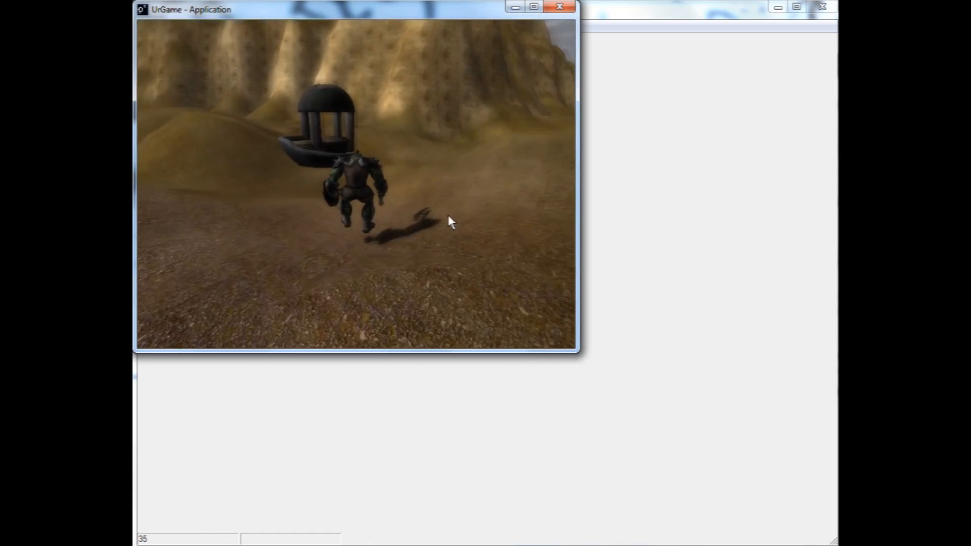
key(w)
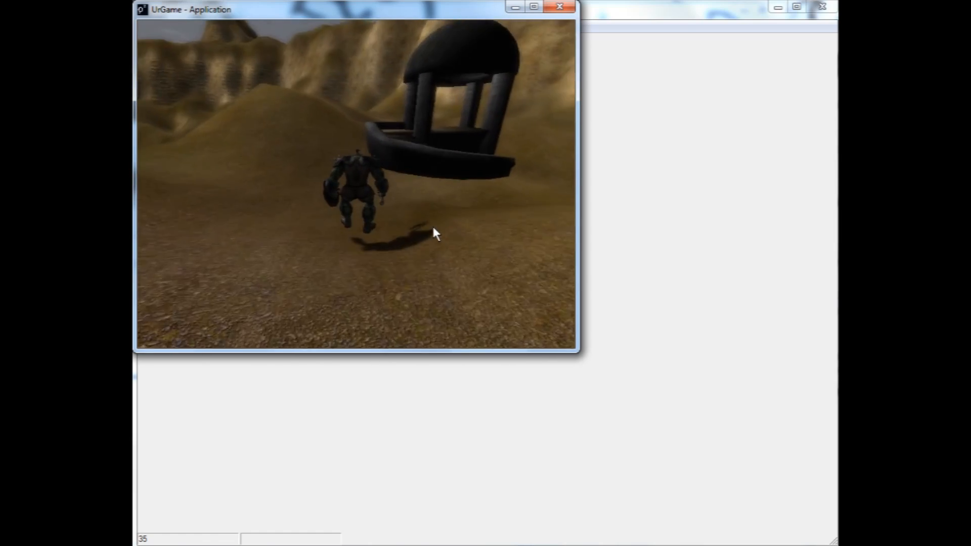
key(w)
drag(458, 228, 401, 279)
key(w)
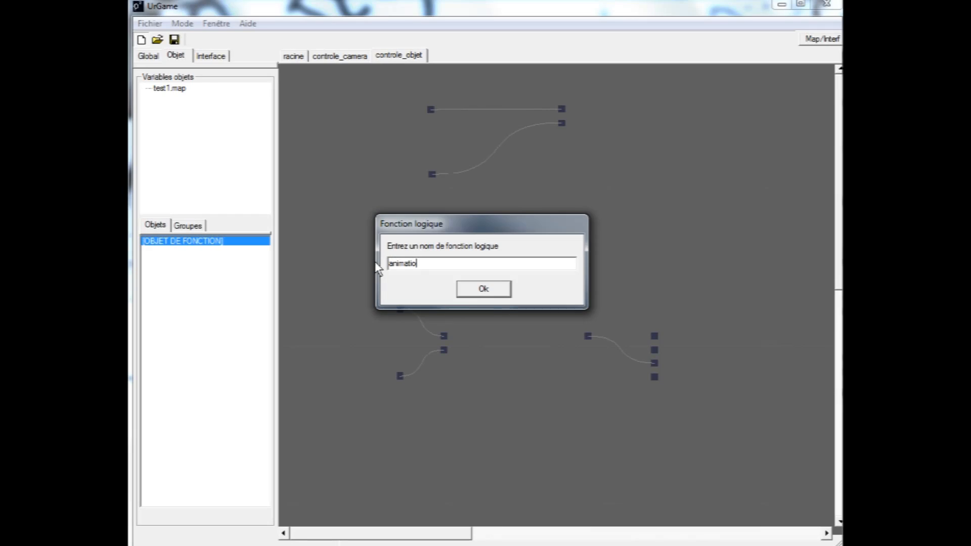
- Create a new object logic function named animation_objet
text(nimation_objet)
click(479, 291)
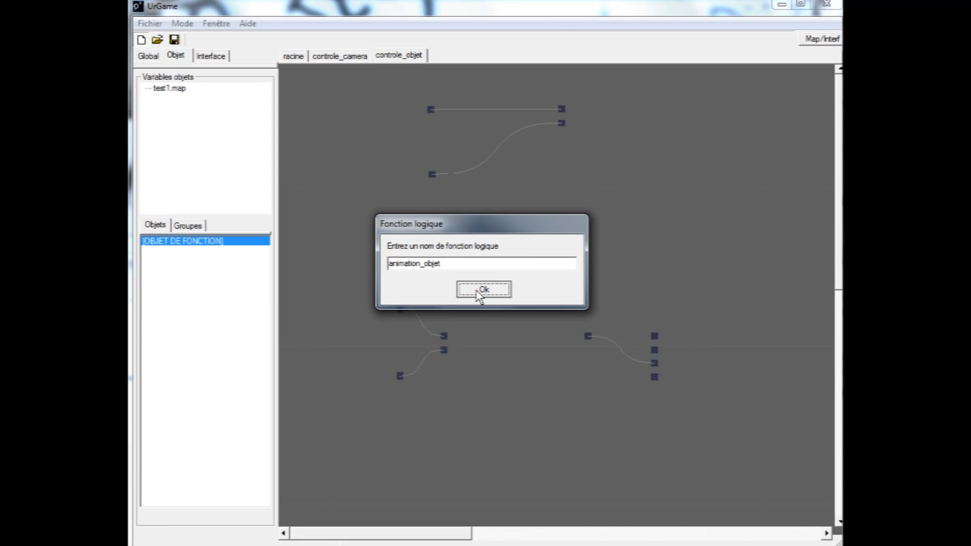
- Add a Touche node to animation_objet and assign it the HAUT key (200) with the Est enfoncé condition
click(216, 24)
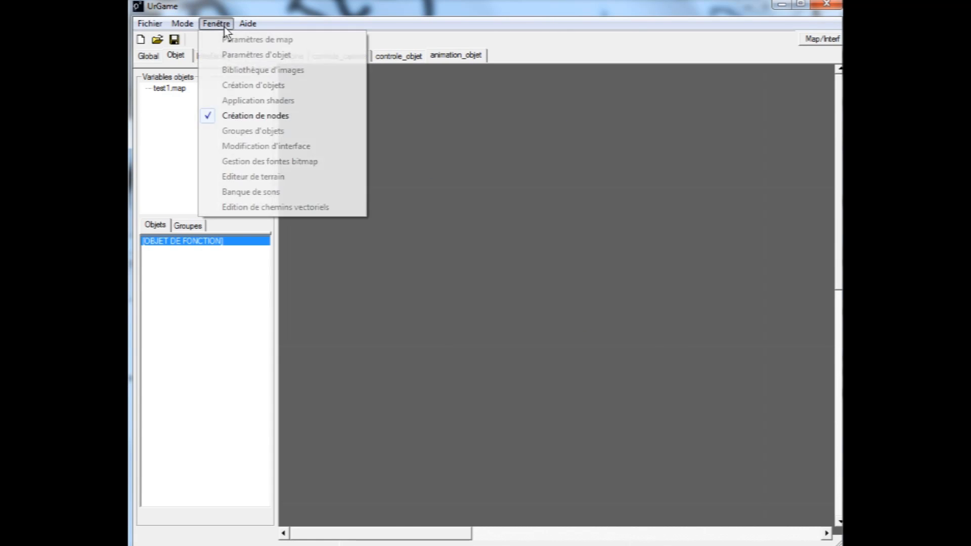
click(238, 116)
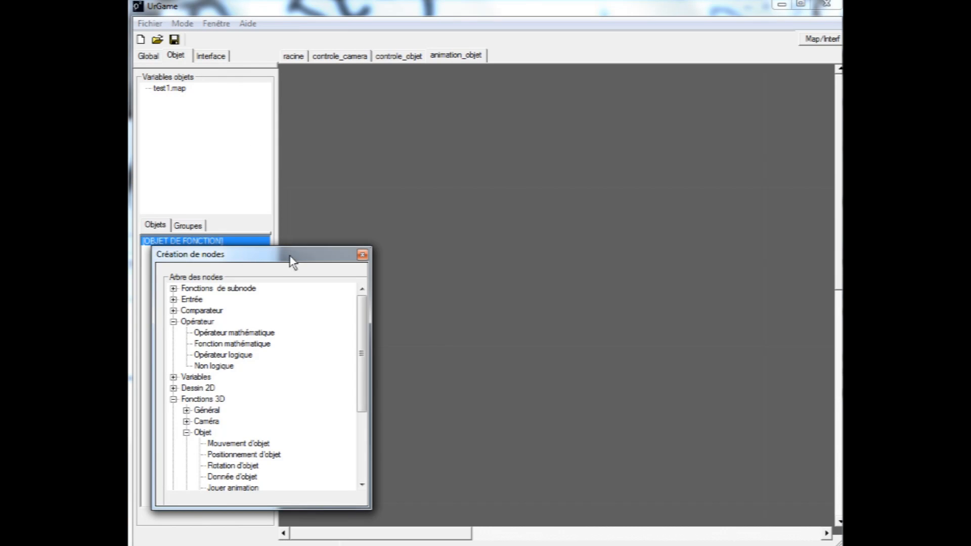
drag(289, 255, 304, 263)
double_click(223, 329)
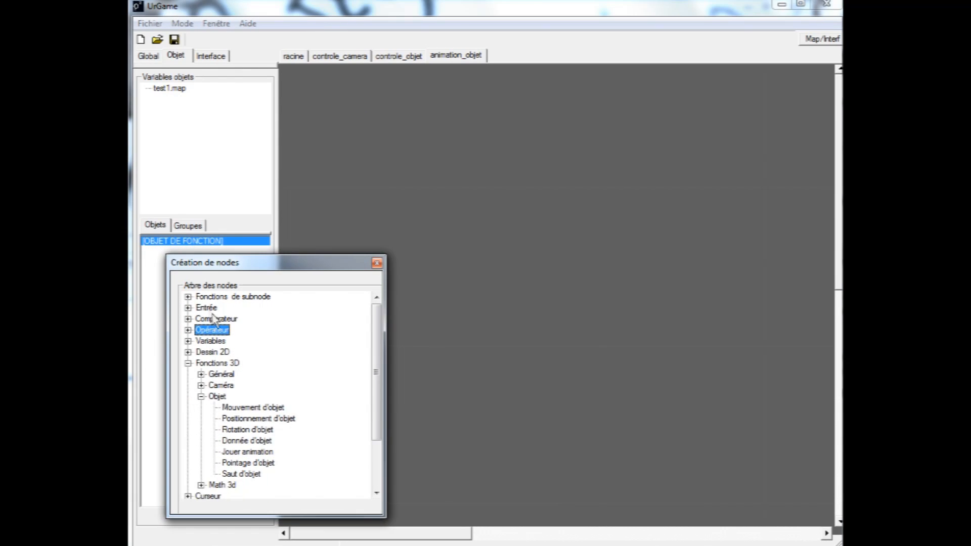
double_click(207, 307)
double_click(216, 342)
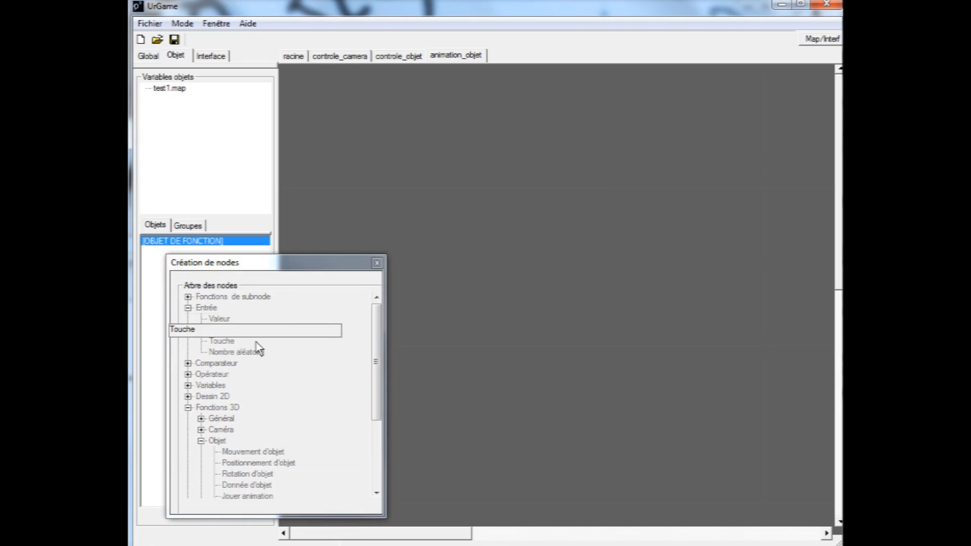
click(354, 104)
drag(366, 108, 313, 100)
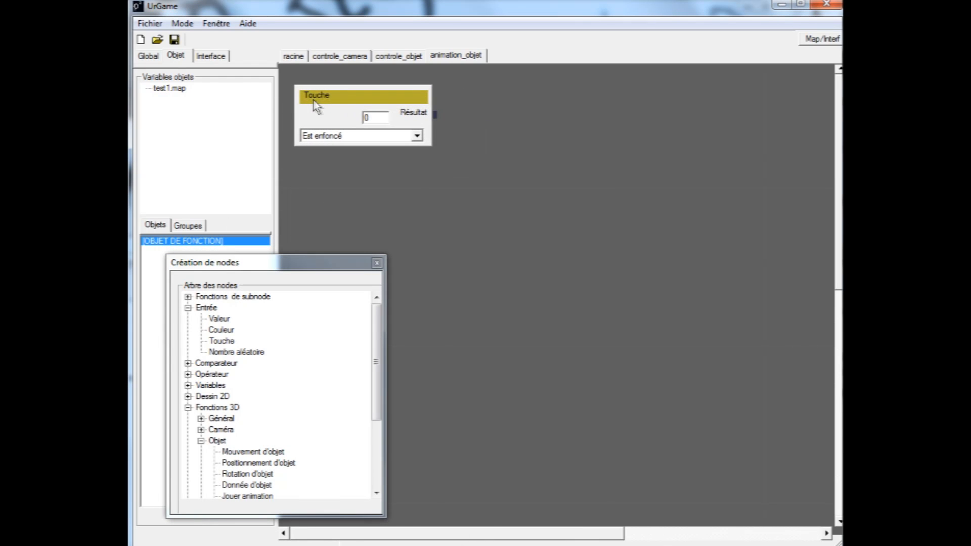
click(379, 119)
key(Up)
click(374, 199)
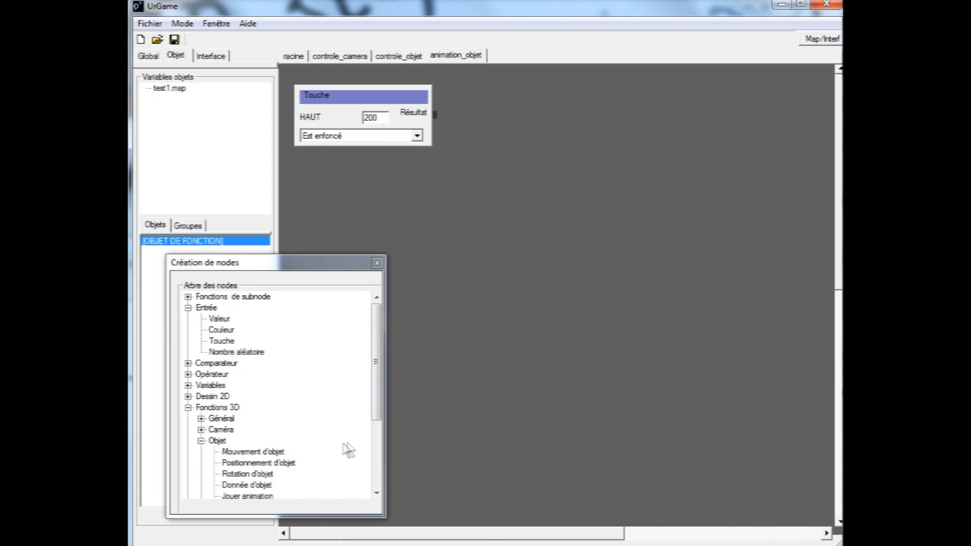
- Add a Jouer animation node and link the HAUT key's Résultat to its Active input
drag(377, 420, 378, 438)
drag(263, 463, 582, 168)
click(535, 161)
drag(435, 117, 531, 185)
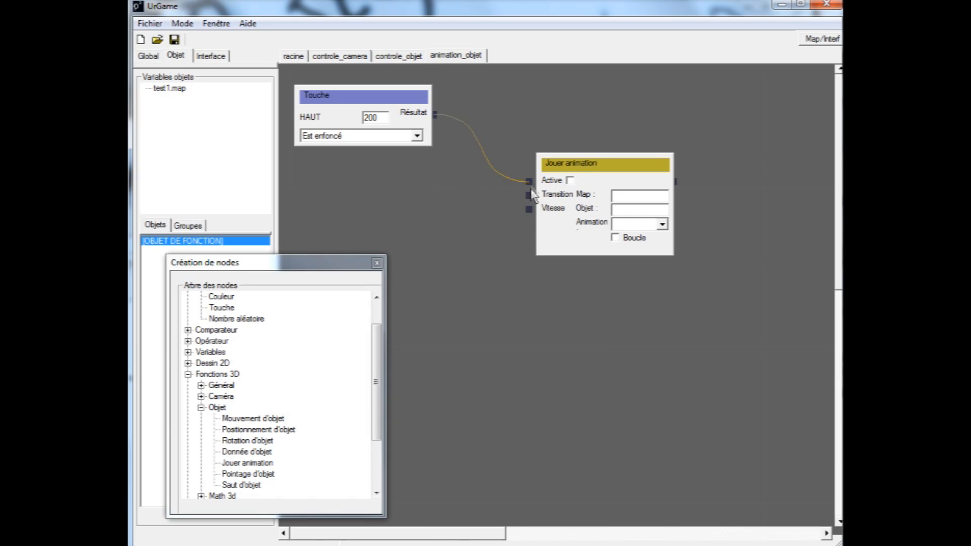
click(511, 247)
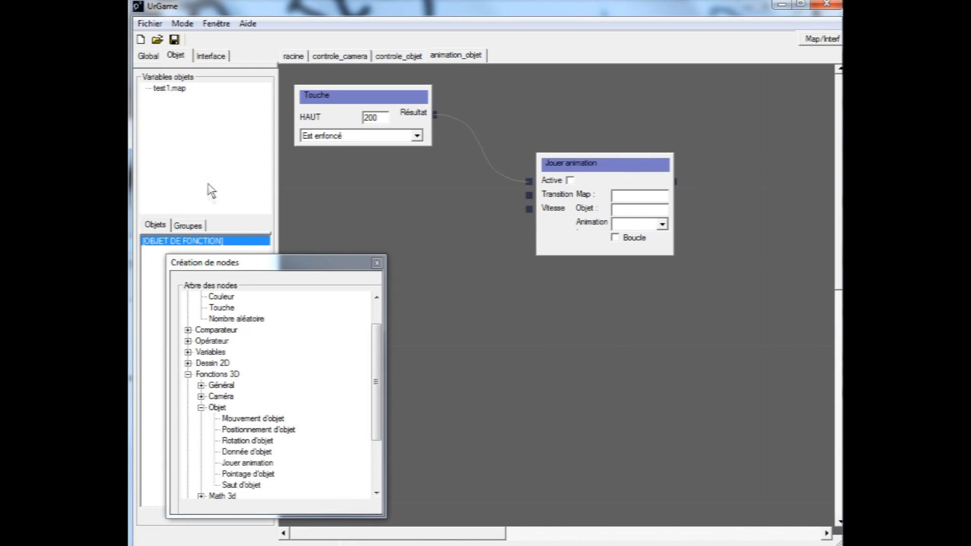
- Set the Jouer animation node to loop the marche animation of [OBJET DE FONCTION] on test1.map, and move it farther from the Touche node
drag(168, 92, 623, 200)
drag(188, 247, 622, 217)
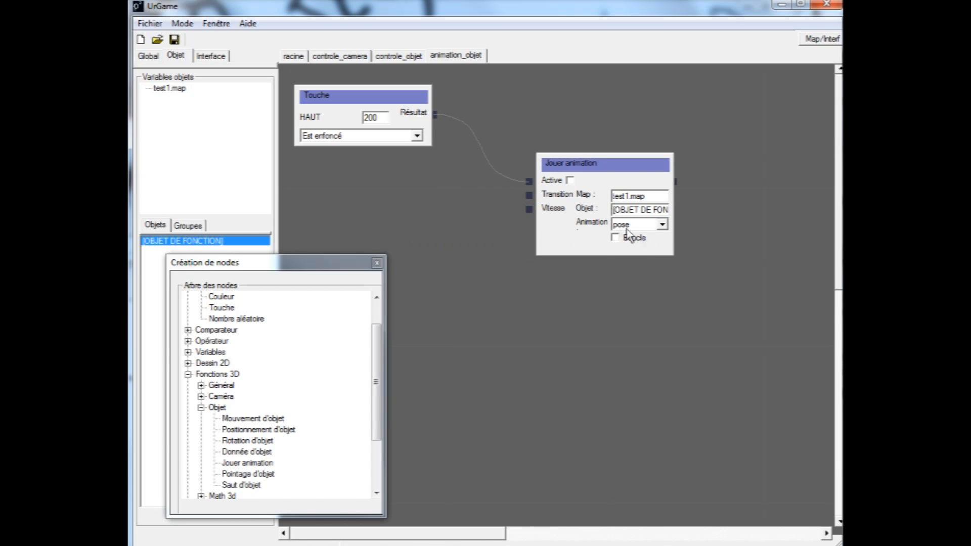
click(662, 226)
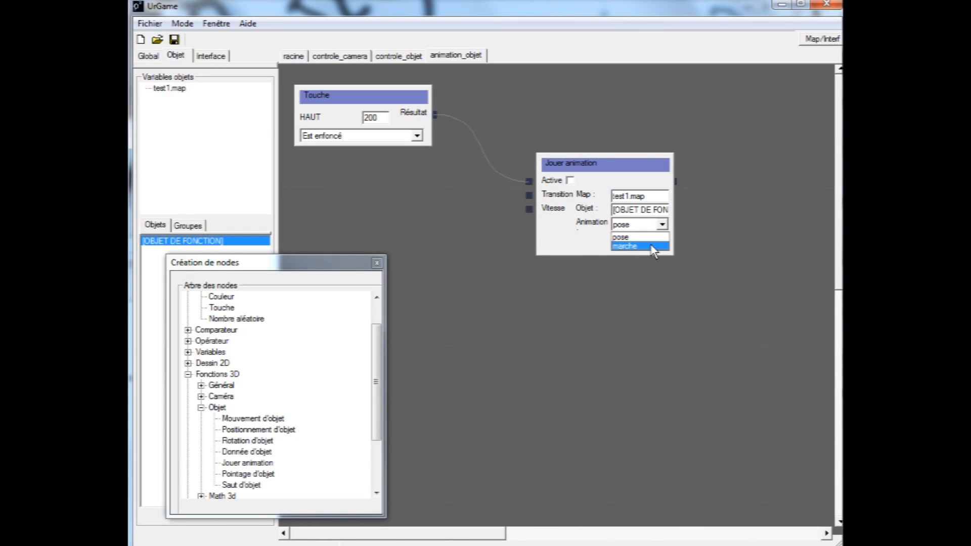
click(652, 246)
click(635, 269)
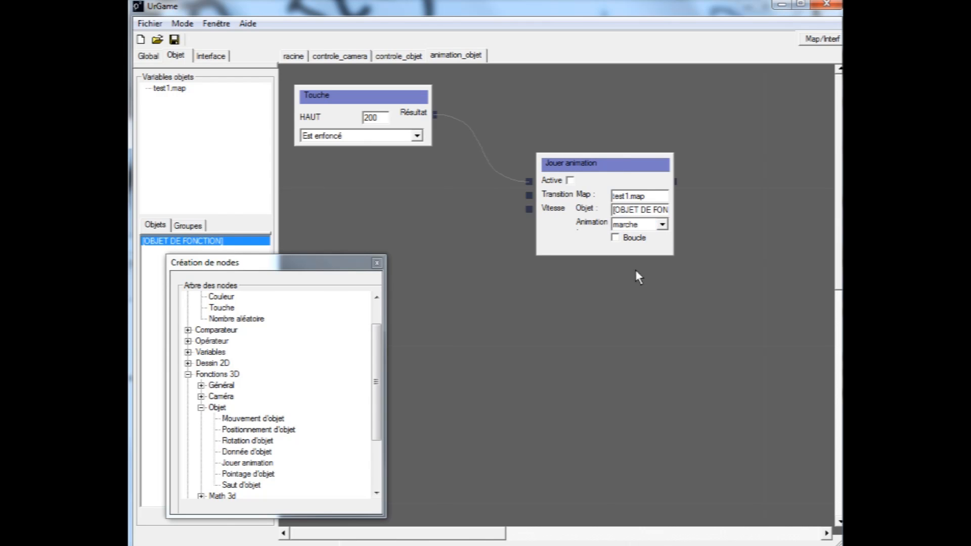
click(615, 239)
drag(547, 193, 696, 185)
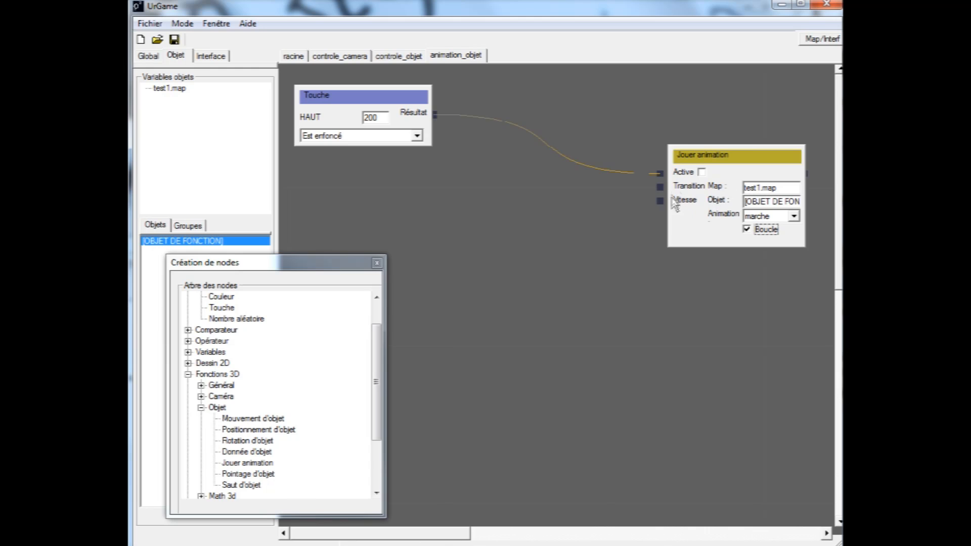
- Add a Valeur node with constant 200, link it to the marche animation's Transition, and place it just below the Touche node
drag(375, 343, 383, 314)
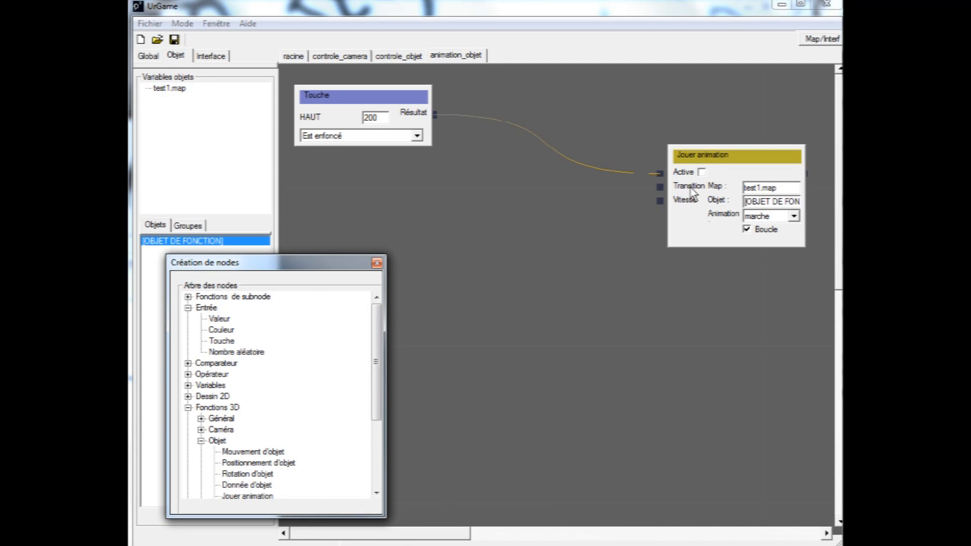
click(219, 320)
drag(219, 320, 322, 193)
click(353, 203)
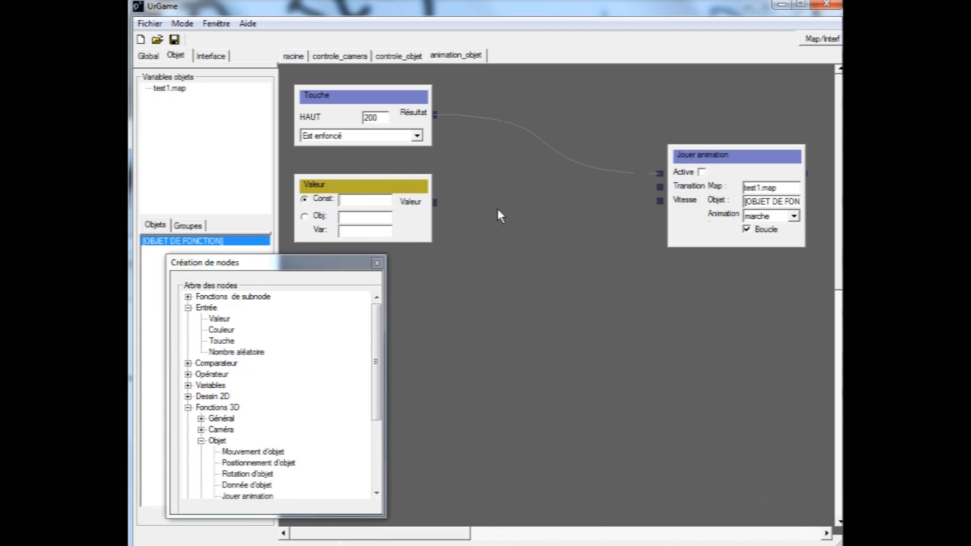
text(200)
drag(434, 202, 659, 187)
drag(414, 188, 416, 166)
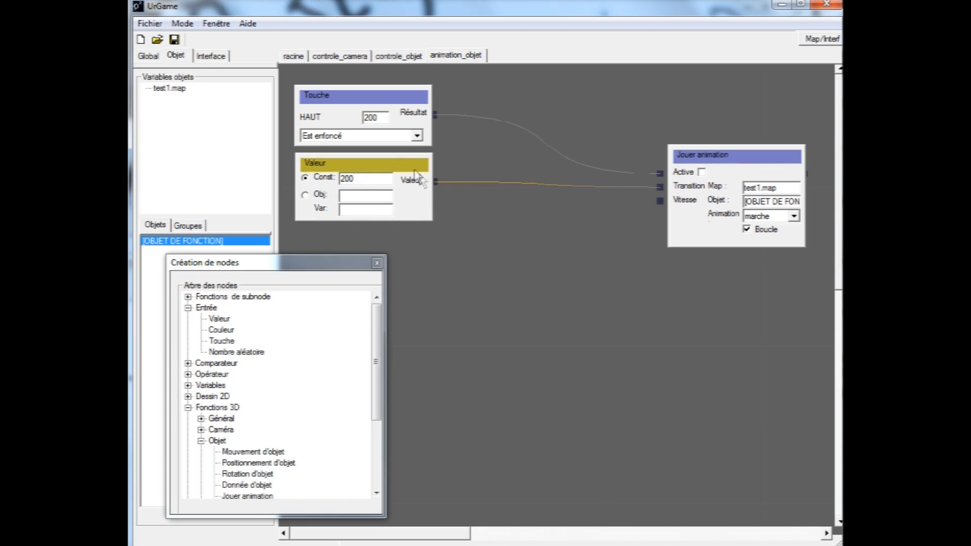
- Add a second Valeur node with constant 100 and link it to the marche animation's Vitesse
click(219, 320)
drag(218, 323, 426, 282)
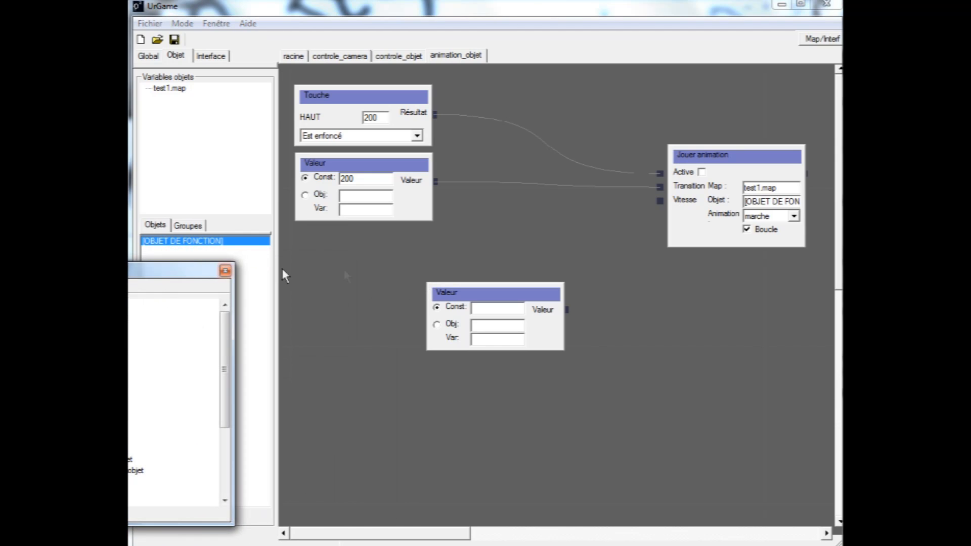
drag(461, 291, 333, 244)
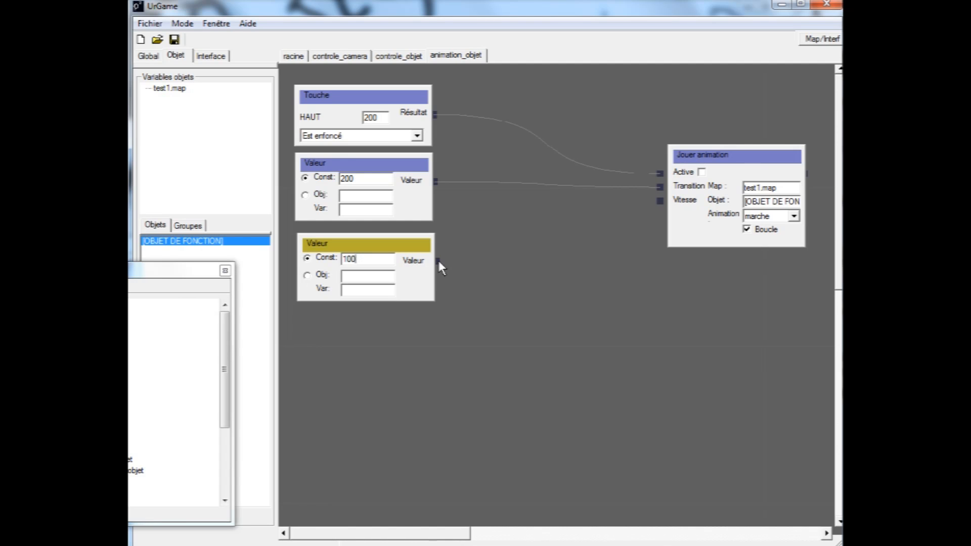
drag(438, 261, 660, 203)
click(638, 248)
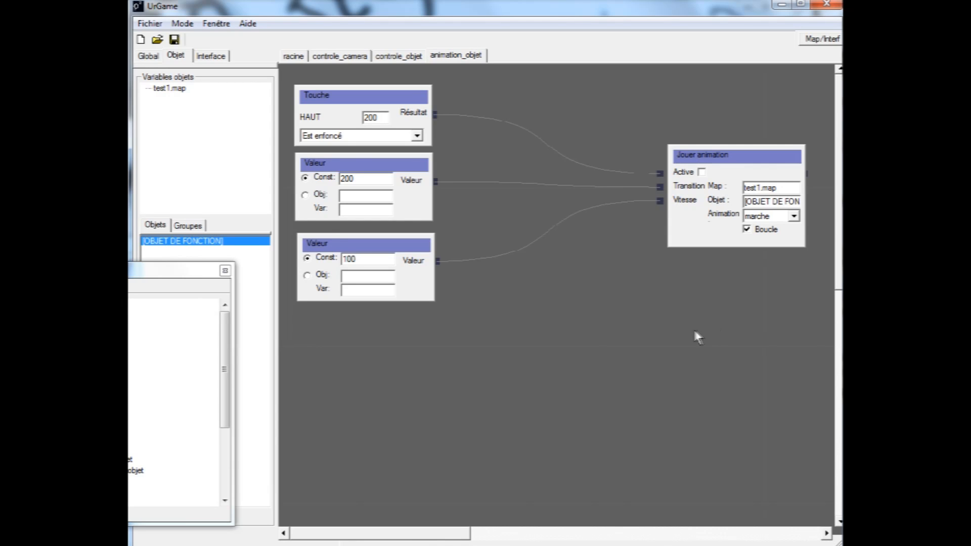
- Add a second Jouer animation node below the first, targeting [OBJET DE FONCTION] on test1.map
drag(186, 273, 298, 253)
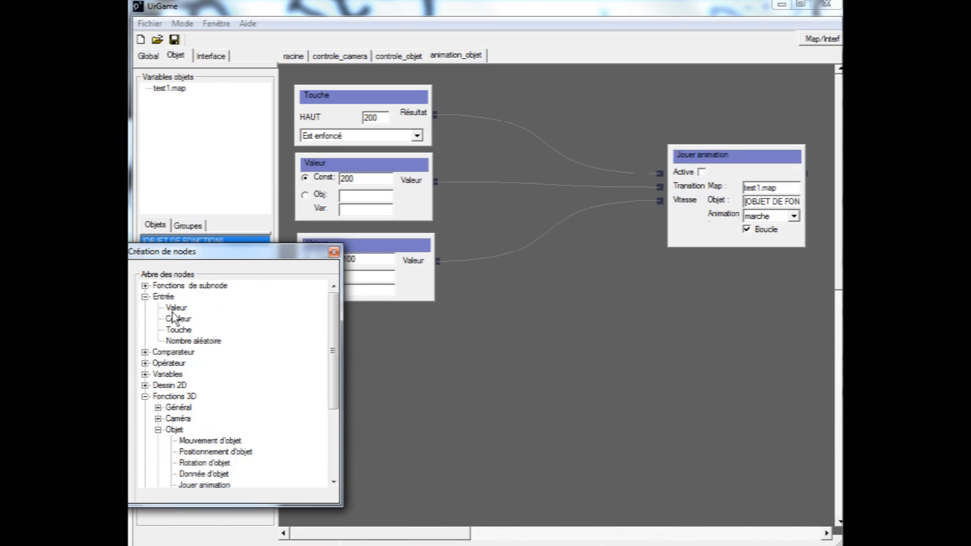
drag(204, 484, 687, 306)
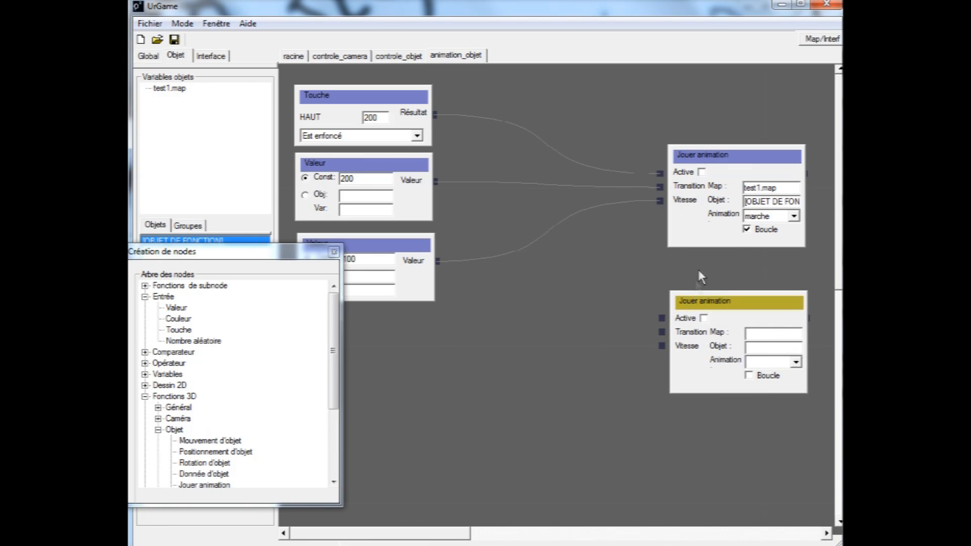
drag(748, 190, 757, 336)
drag(762, 201, 764, 354)
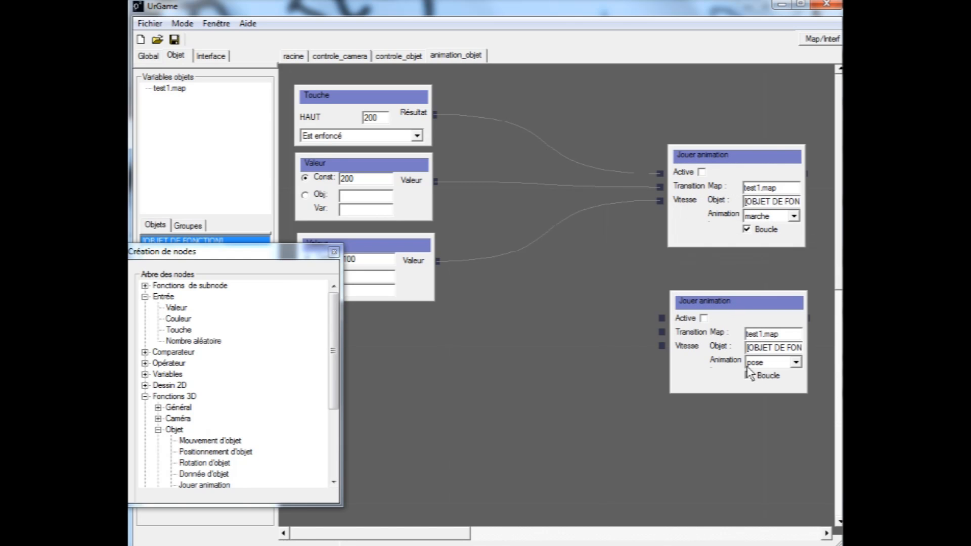
- Set the second animation node to loop pose, linking the 200 value to its Transition and the 100 value to its Vitesse
click(795, 362)
click(779, 375)
click(750, 375)
drag(435, 182, 661, 332)
drag(437, 261, 663, 347)
- Add a Non logique node between the HAUT key's Résultat and the pose animation's Active input, and place it clear of the other links
double_click(164, 297)
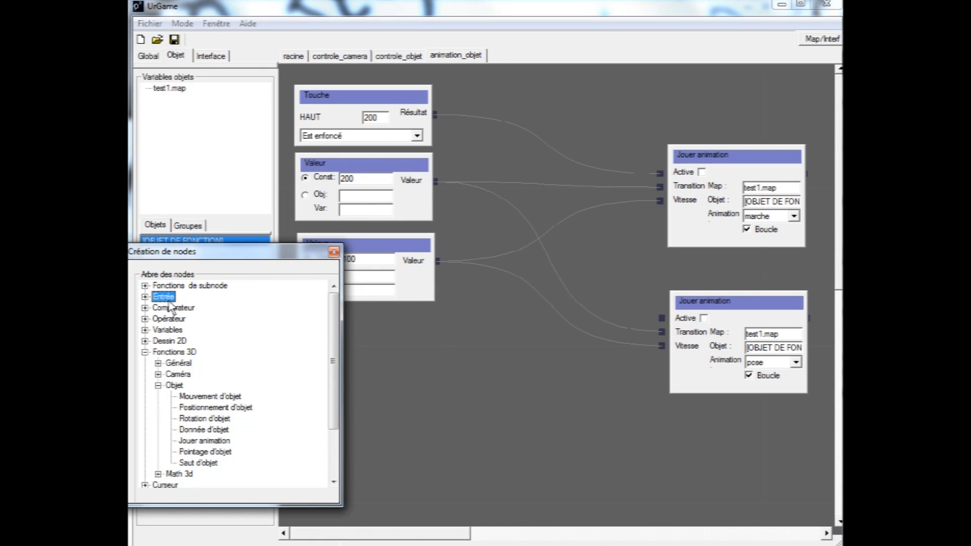
double_click(174, 352)
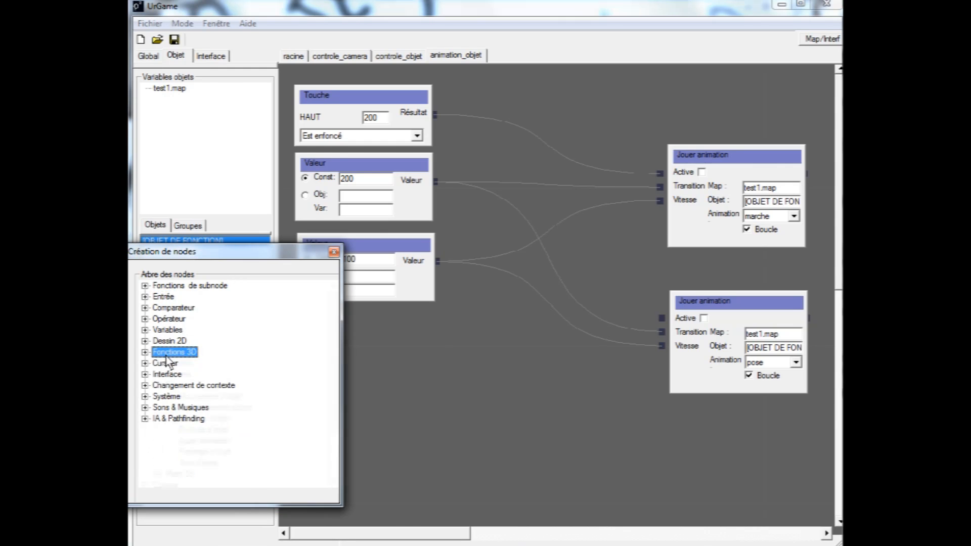
double_click(170, 320)
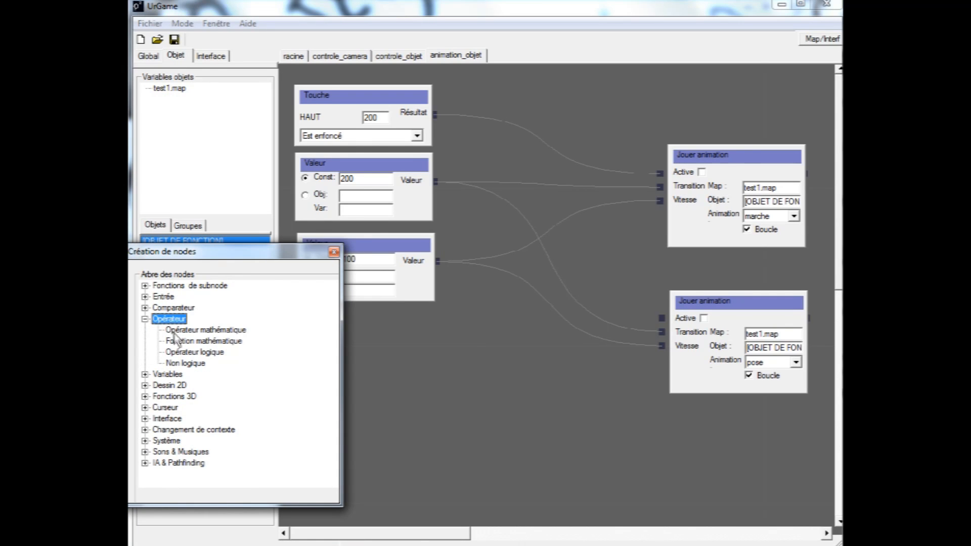
click(185, 364)
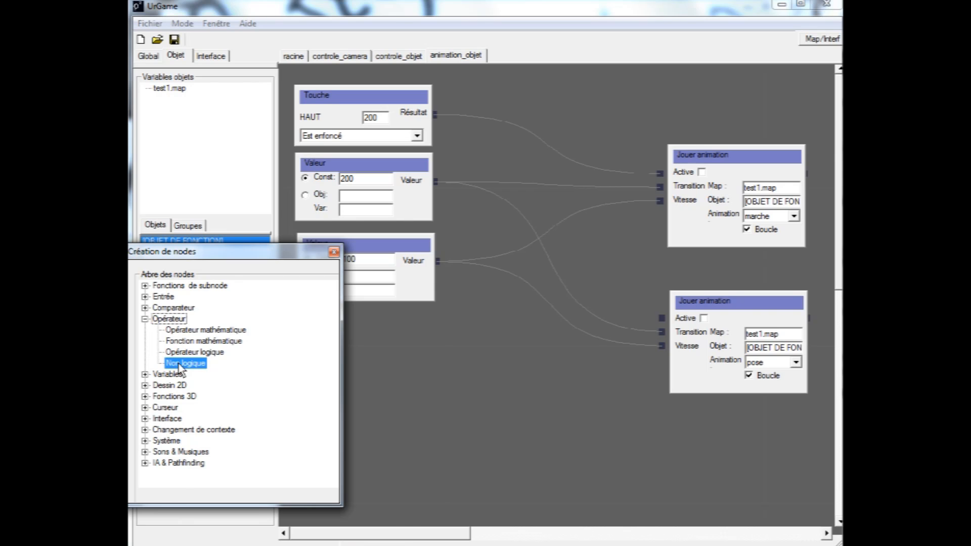
drag(178, 363, 513, 200)
drag(435, 114, 516, 225)
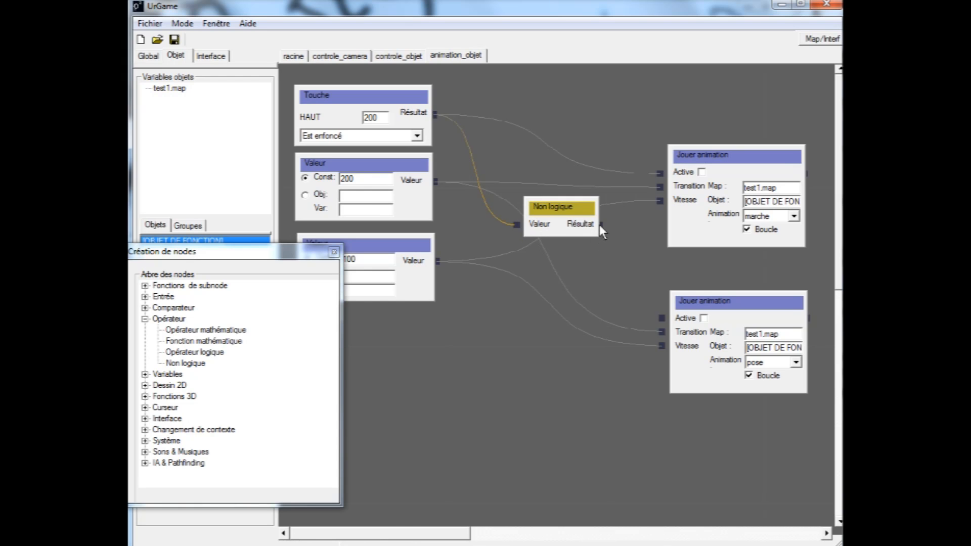
drag(601, 225, 662, 318)
drag(579, 215, 610, 243)
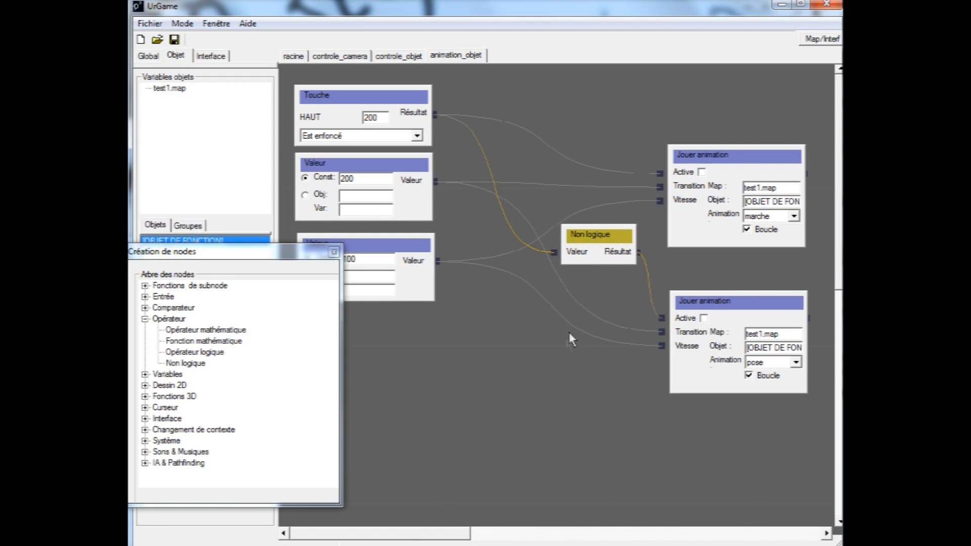
click(539, 364)
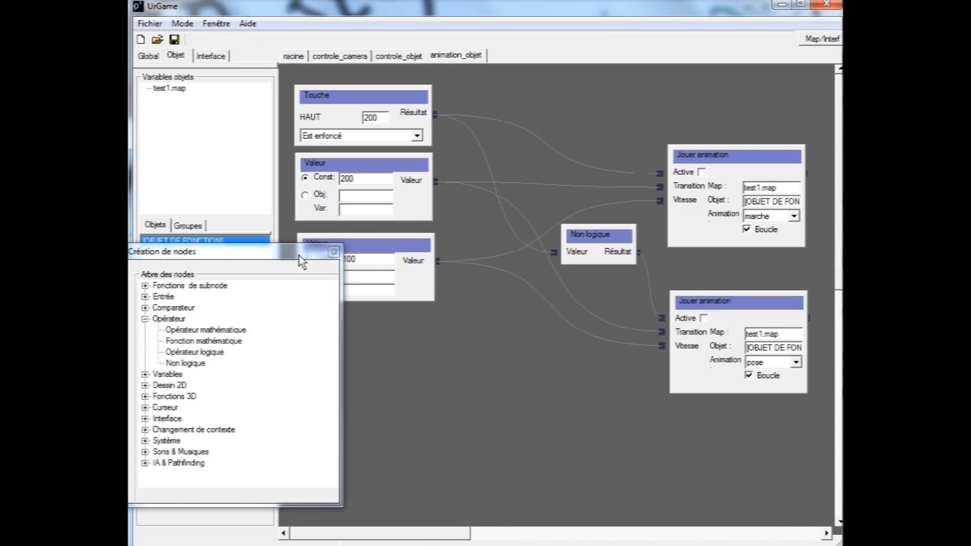
- Return to the test1.map view and add animation_objet to the orc's object functions
drag(299, 256, 311, 261)
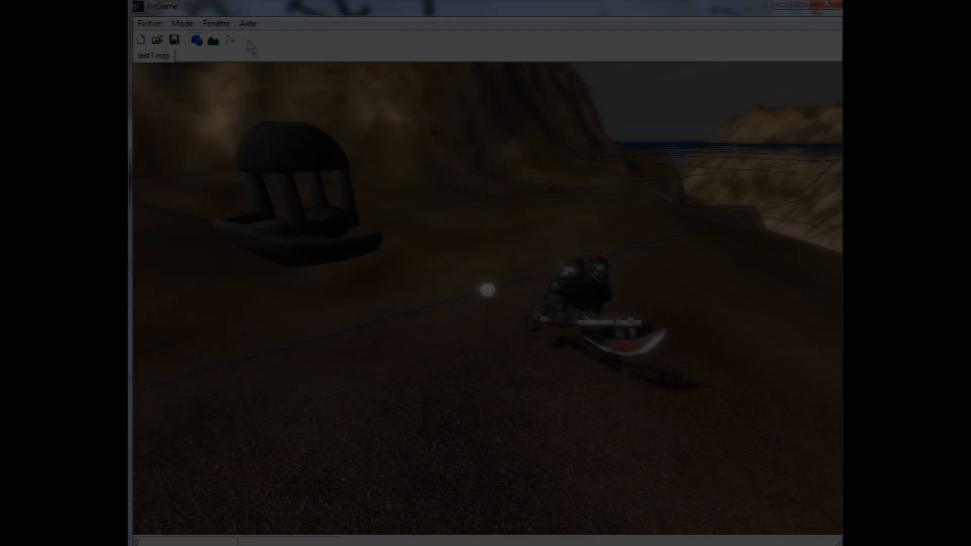
click(216, 23)
click(230, 52)
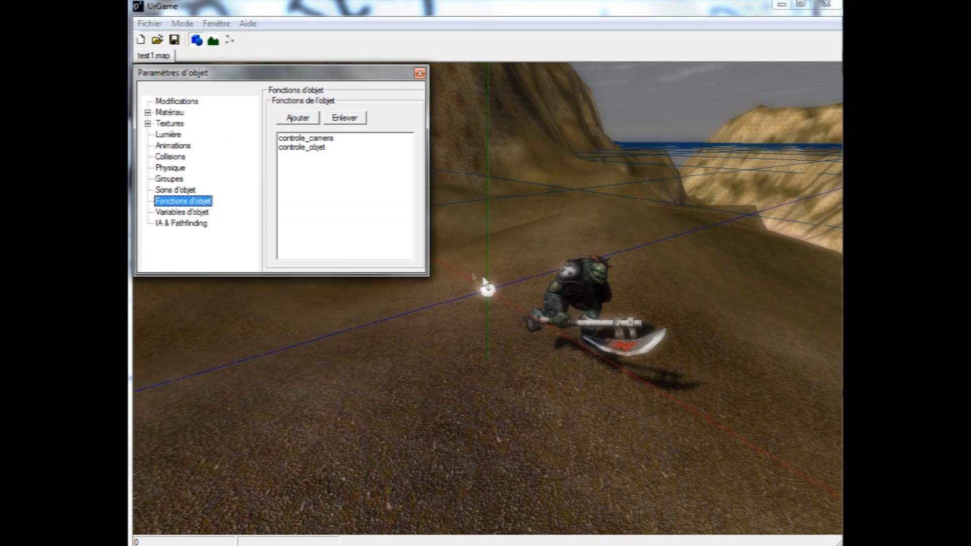
drag(580, 290, 507, 318)
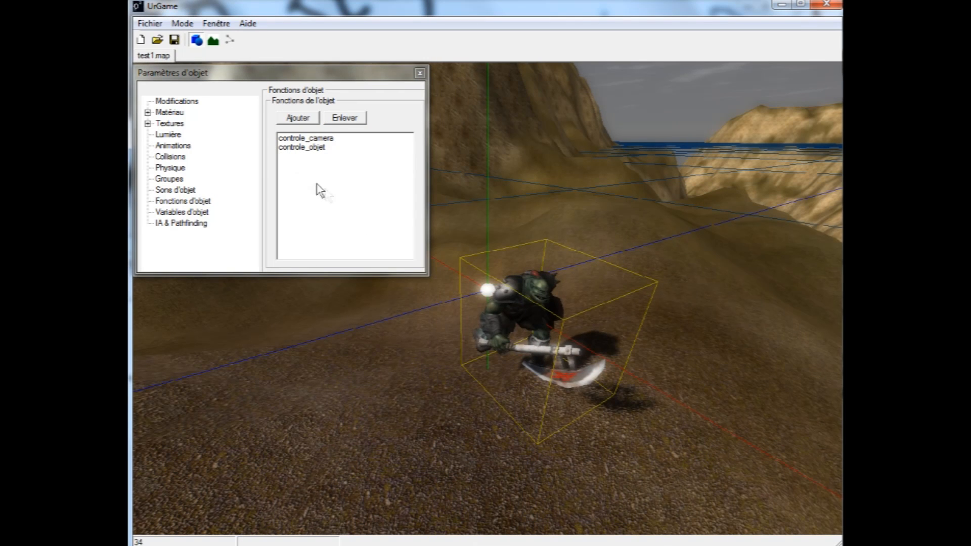
click(298, 118)
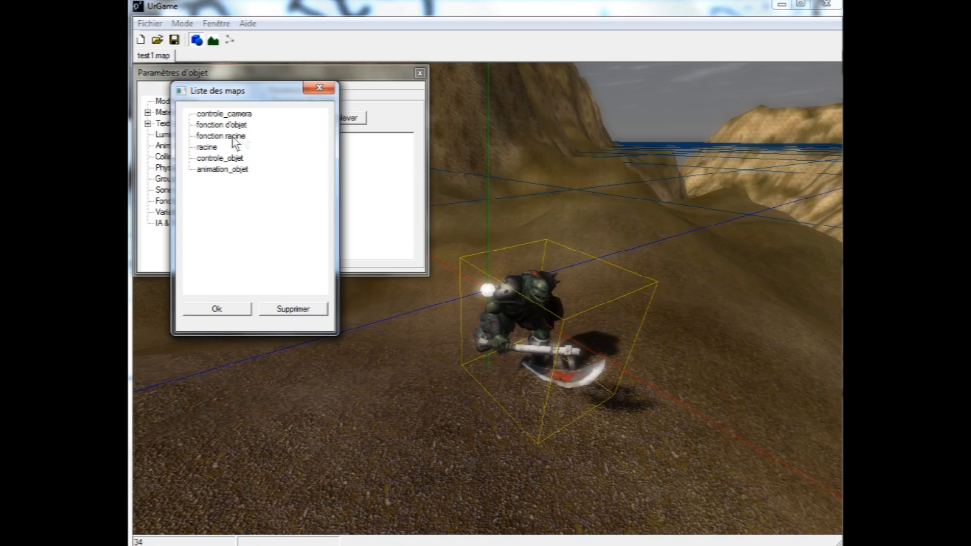
click(222, 170)
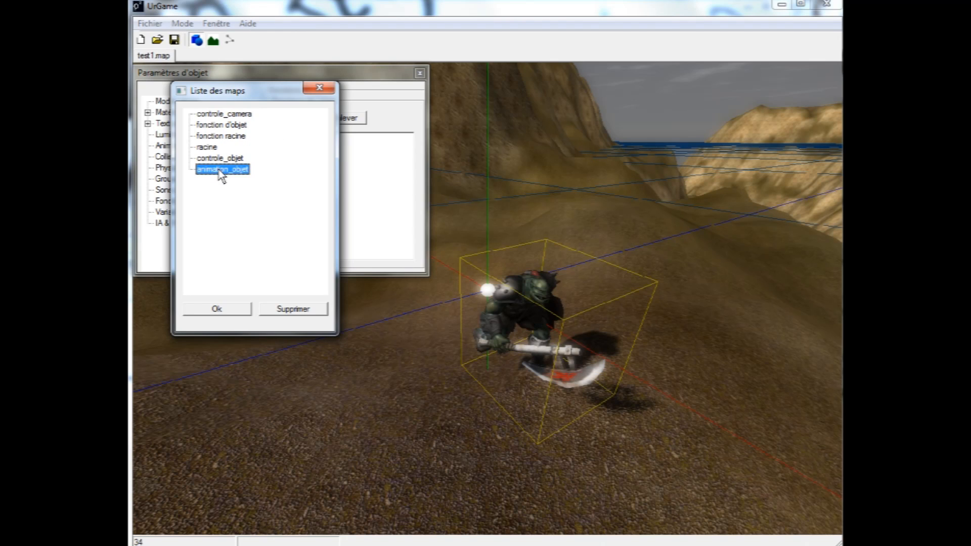
click(220, 306)
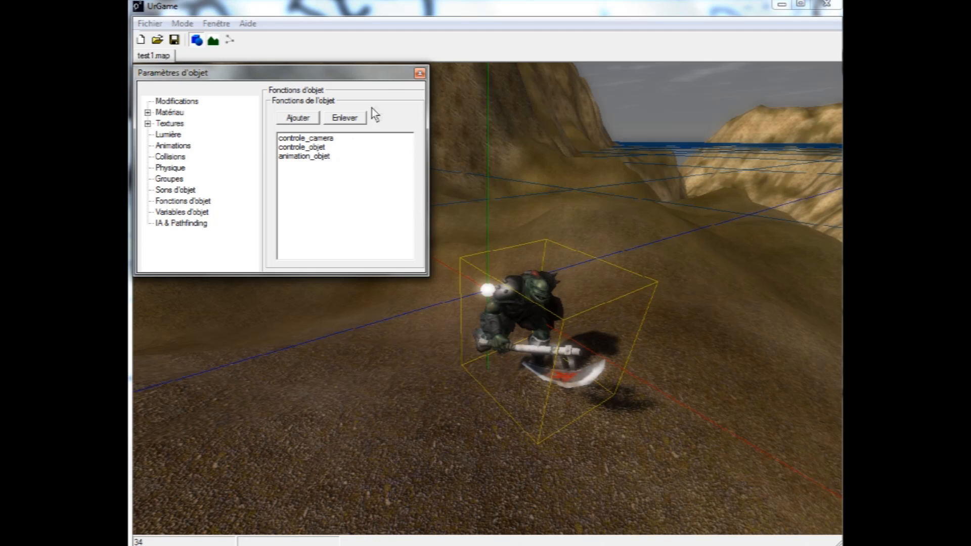
click(420, 73)
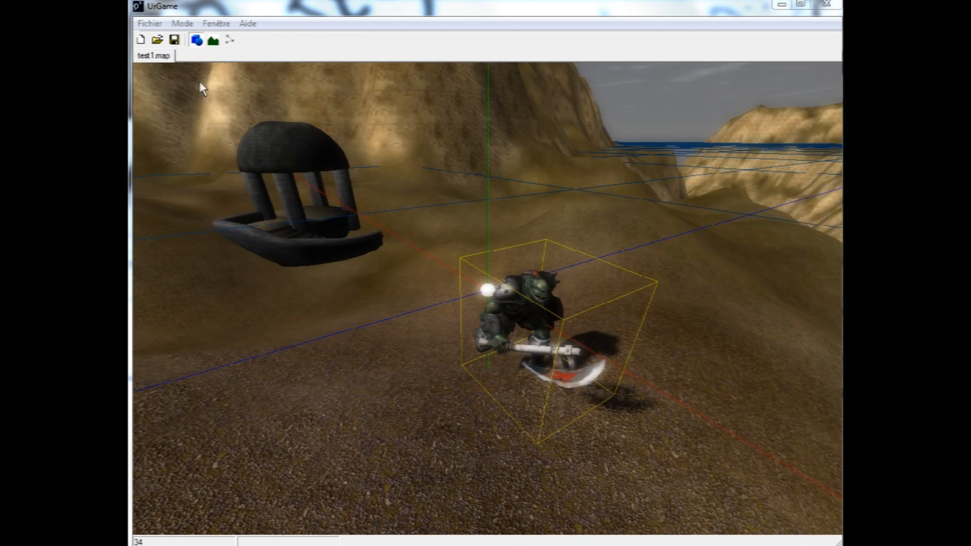
- Return to the animation_objet logic graph and align the 100 value node directly under the 200 value node
click(182, 24)
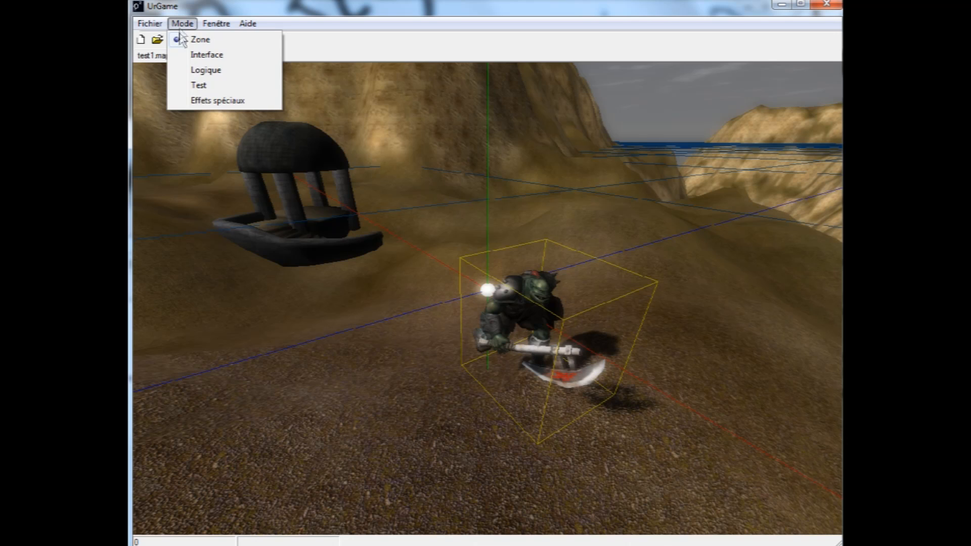
click(203, 71)
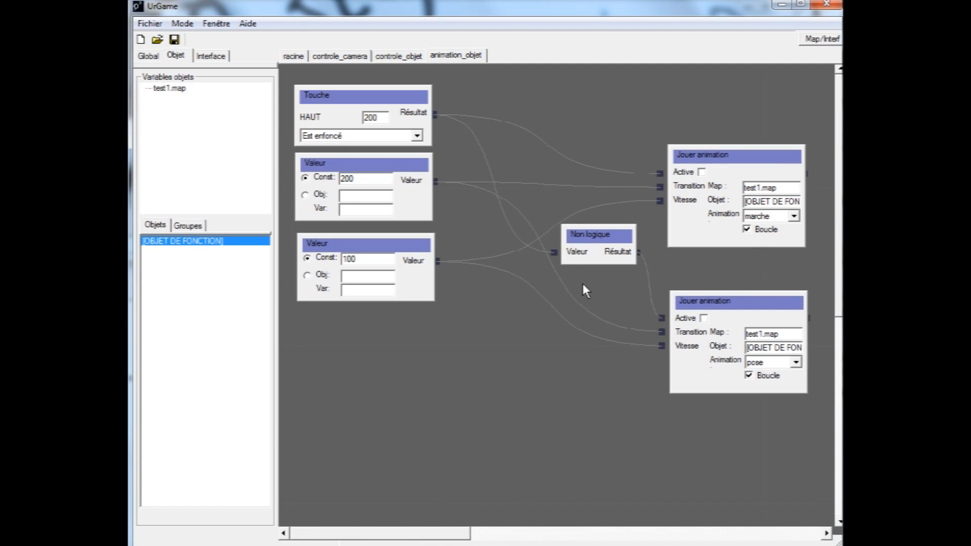
drag(411, 246, 410, 240)
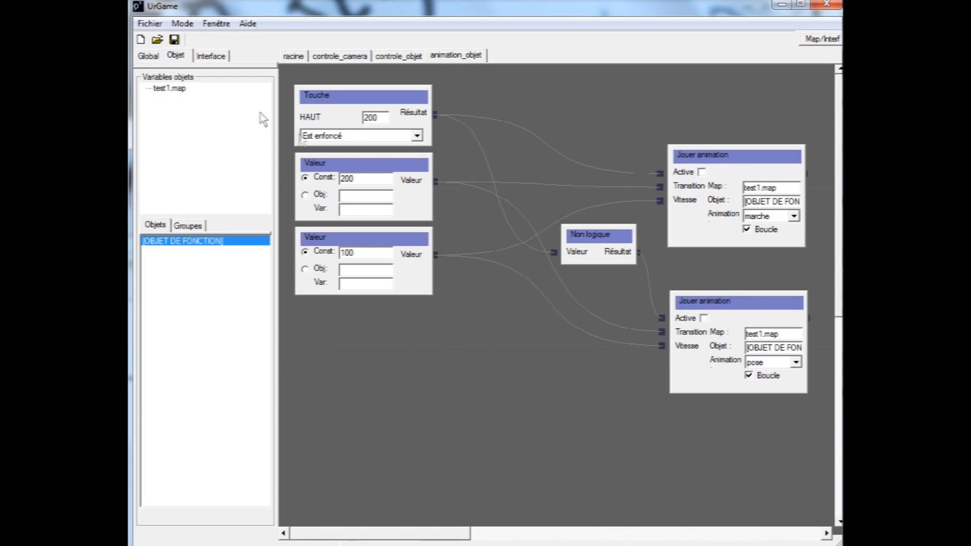
- Run the application in test mode, turn and walk the orc to check its animations, and close the test window
click(182, 24)
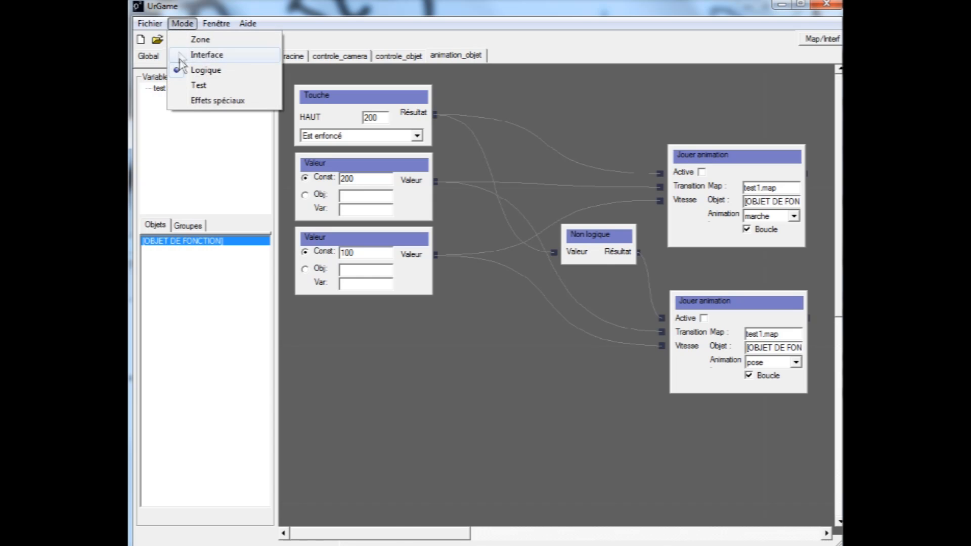
click(191, 85)
click(196, 231)
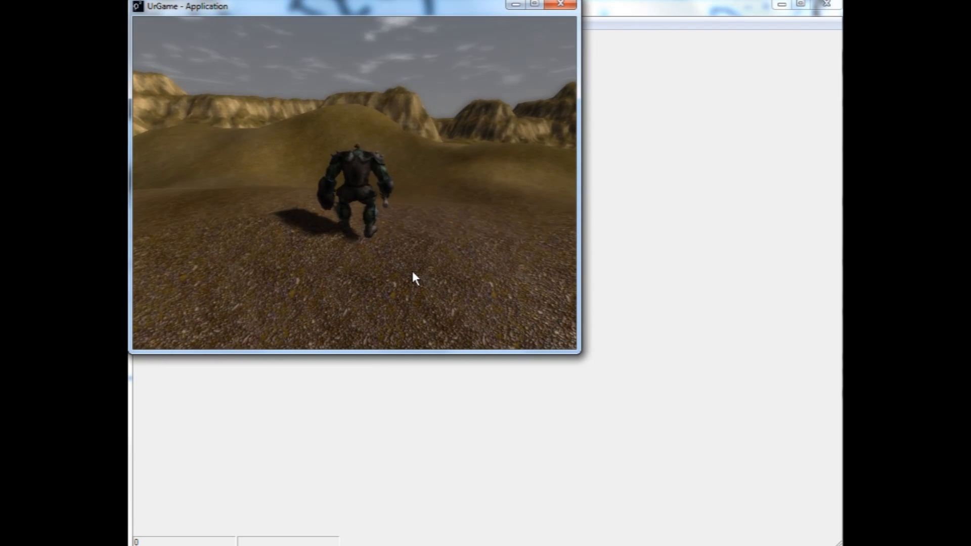
drag(412, 271, 426, 189)
key(z)
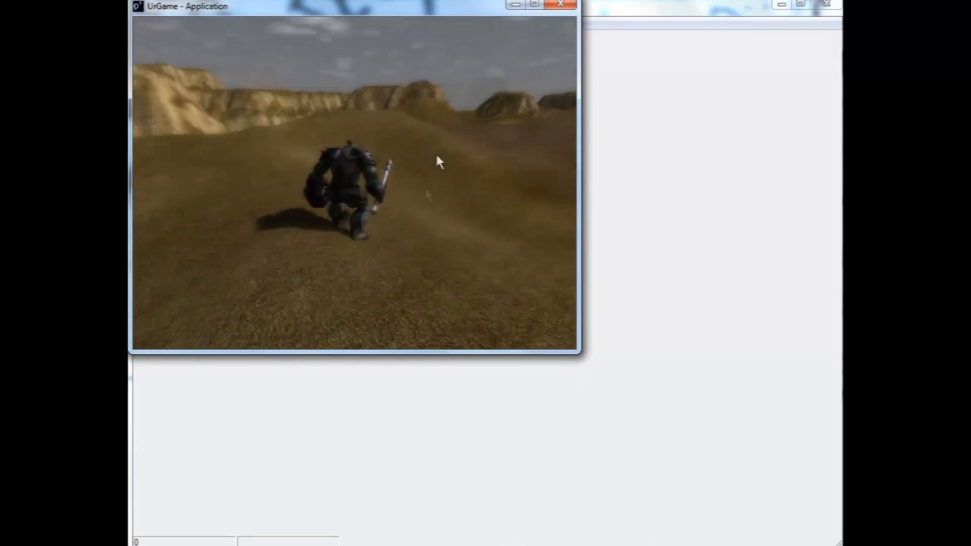
click(563, 4)
- Set the constant of the lower Valeur node feeding the animations' Vitesse inputs to 65 in the logic graph
click(182, 23)
click(198, 72)
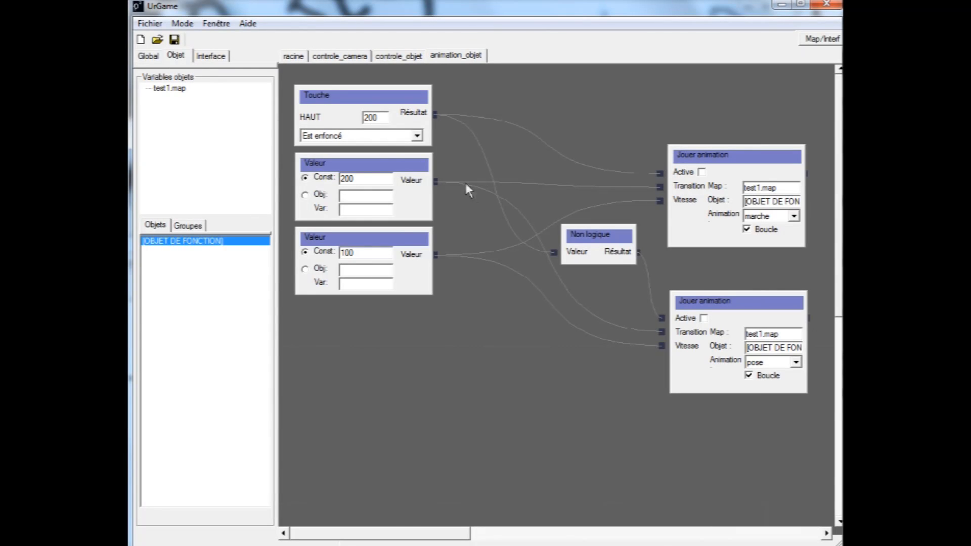
drag(359, 253, 341, 254)
- Run the test application again, make the orc turn, jump and walk to check the animation speed, and close the test window
click(183, 24)
click(189, 84)
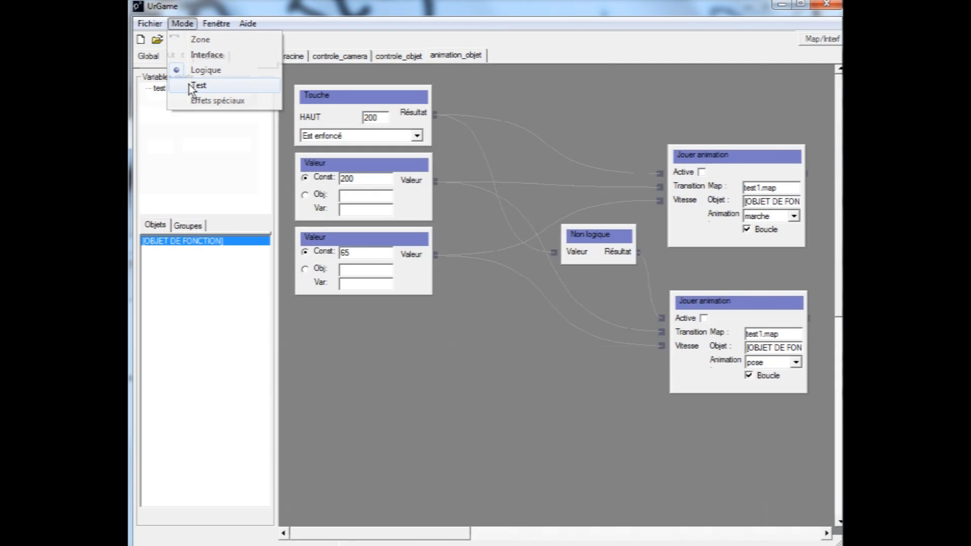
click(192, 228)
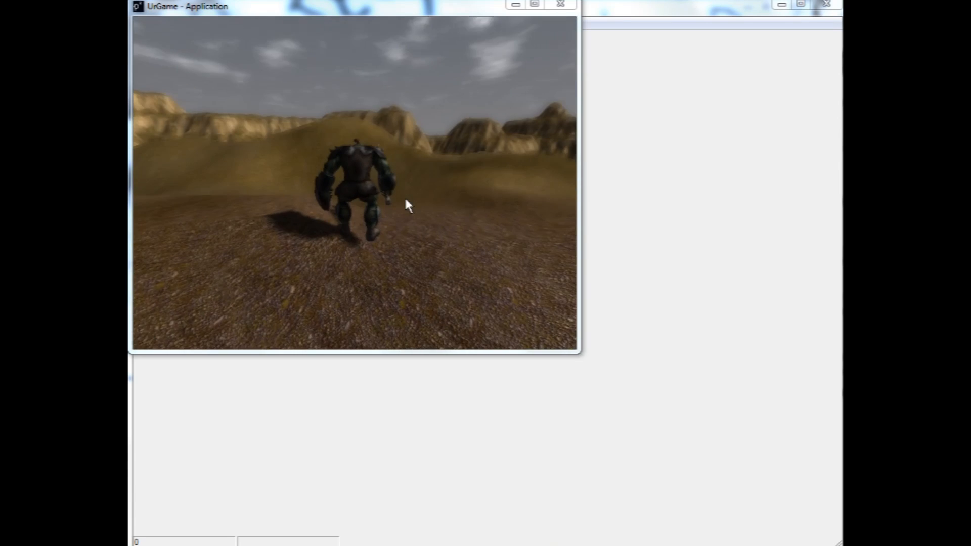
key(space)
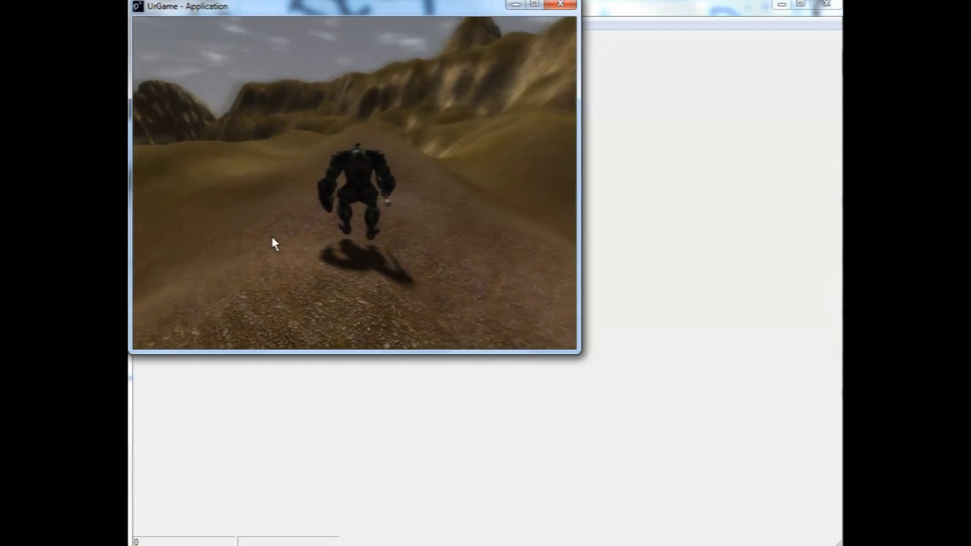
key(w)
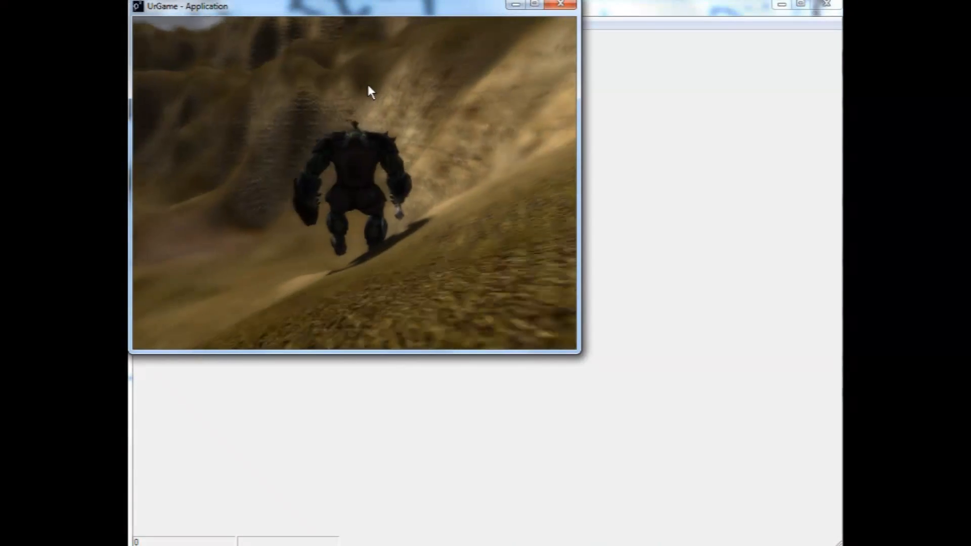
click(559, 5)
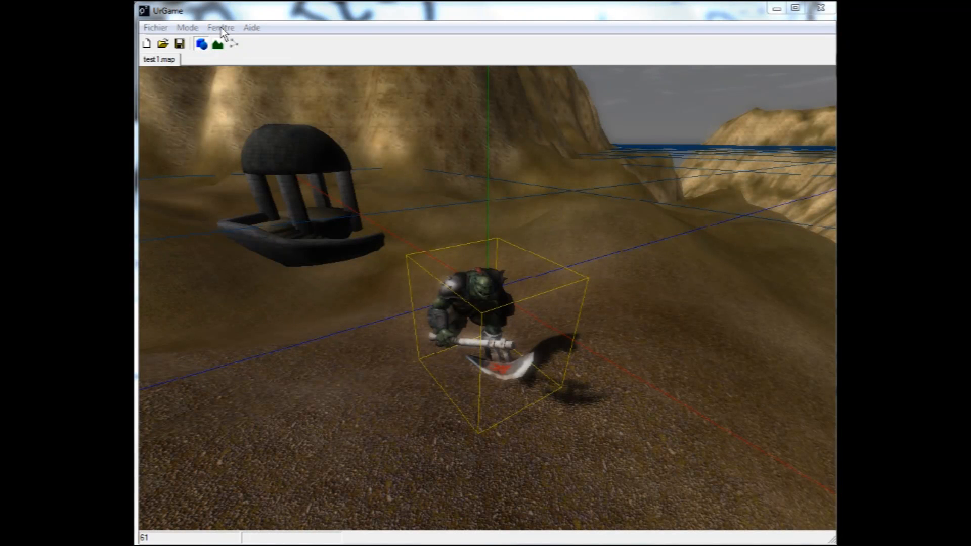
- Add a variable named angle camera x of type Nombre to the orc's object variables
click(222, 27)
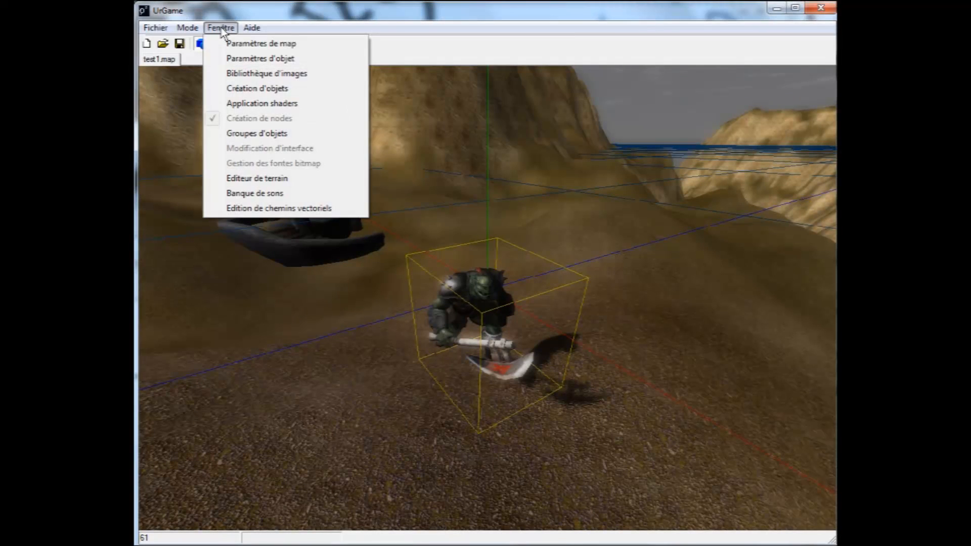
click(223, 59)
drag(232, 81, 242, 242)
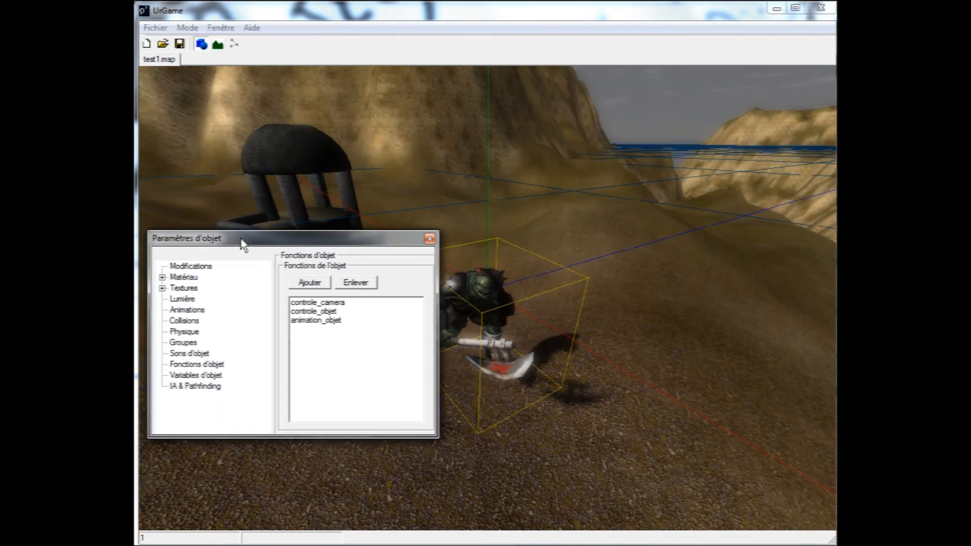
click(191, 375)
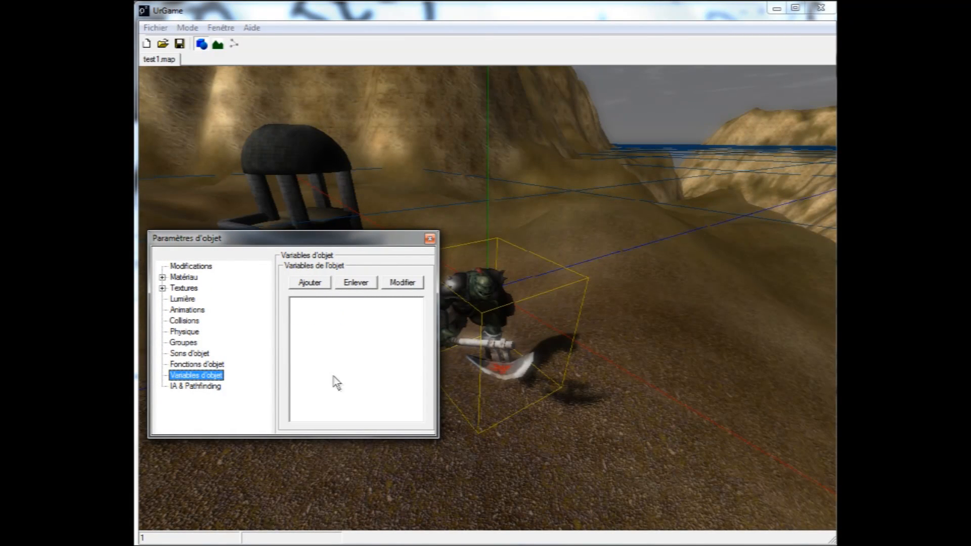
click(310, 282)
drag(206, 33, 501, 199)
click(457, 222)
drag(459, 225, 415, 222)
text(angle camera)
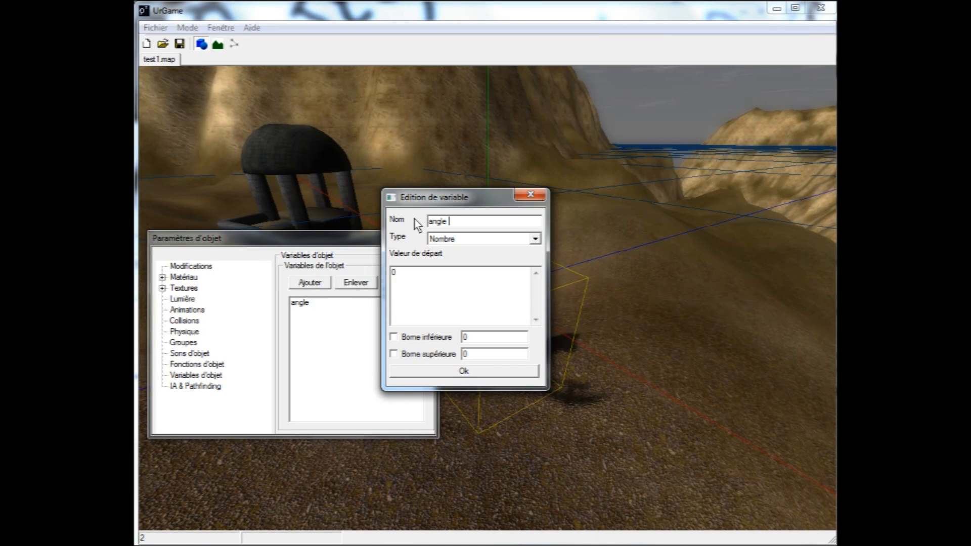
text( x)
click(533, 238)
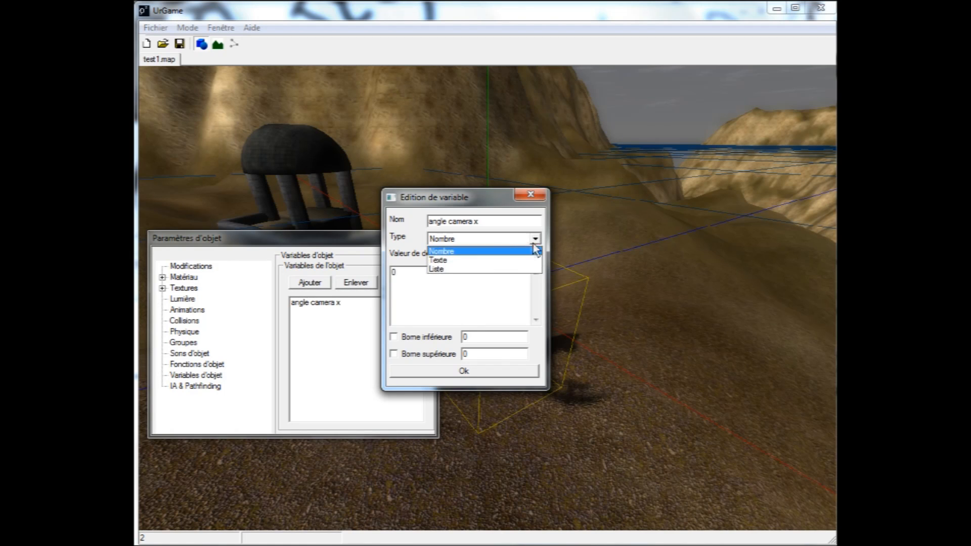
click(463, 252)
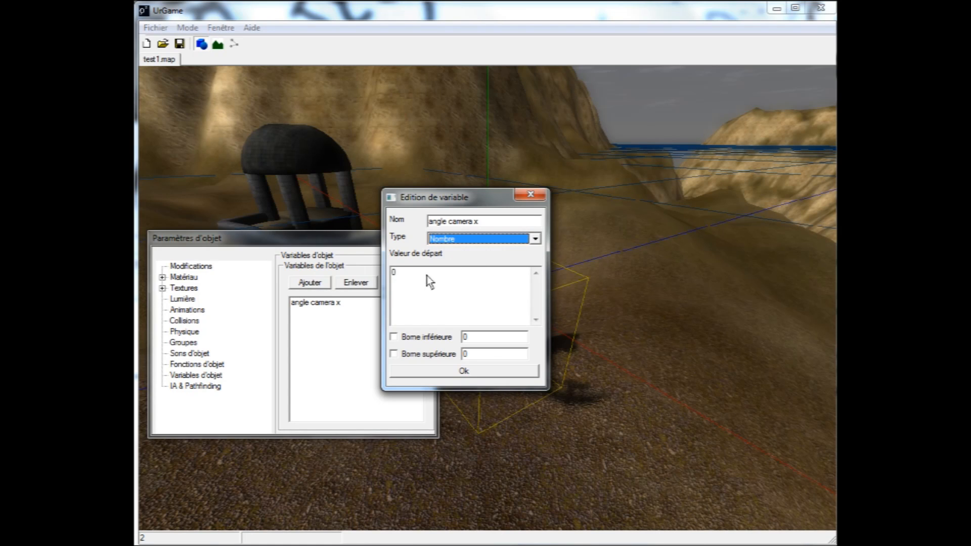
- Give angle camera x a starting value of 30, enable both bounds with a lower bound of -20, enter the upper bound, and validate the variable
click(427, 276)
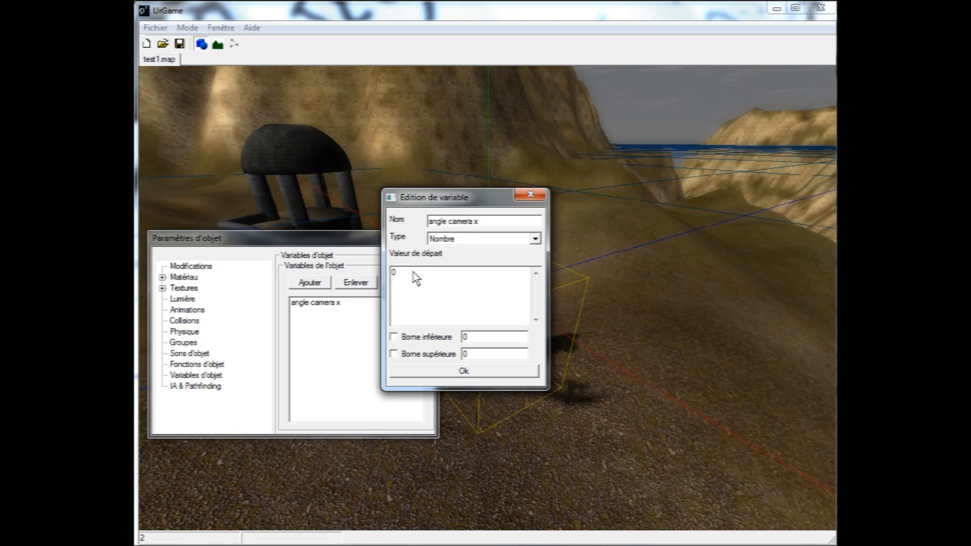
drag(402, 273, 375, 276)
click(394, 337)
click(393, 355)
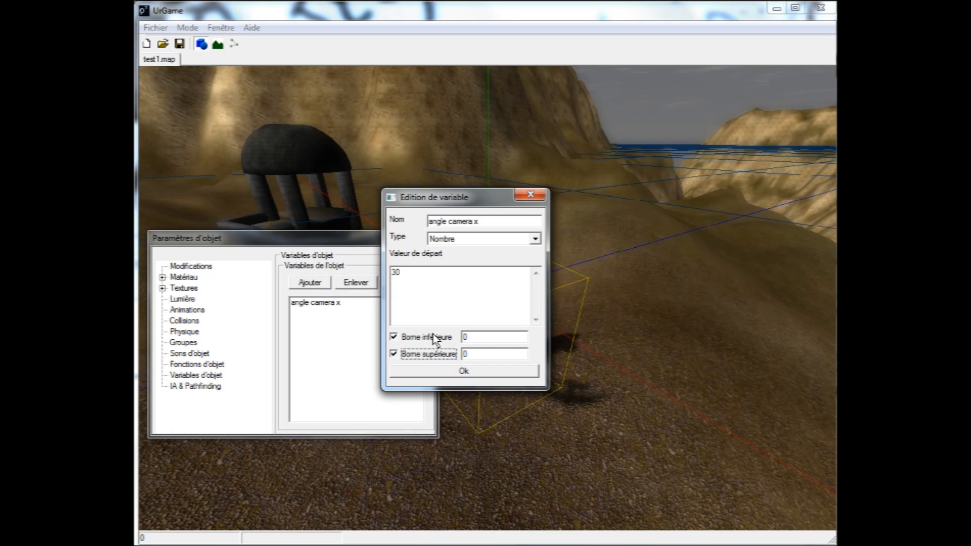
click(468, 339)
drag(469, 341, 463, 341)
text(20)
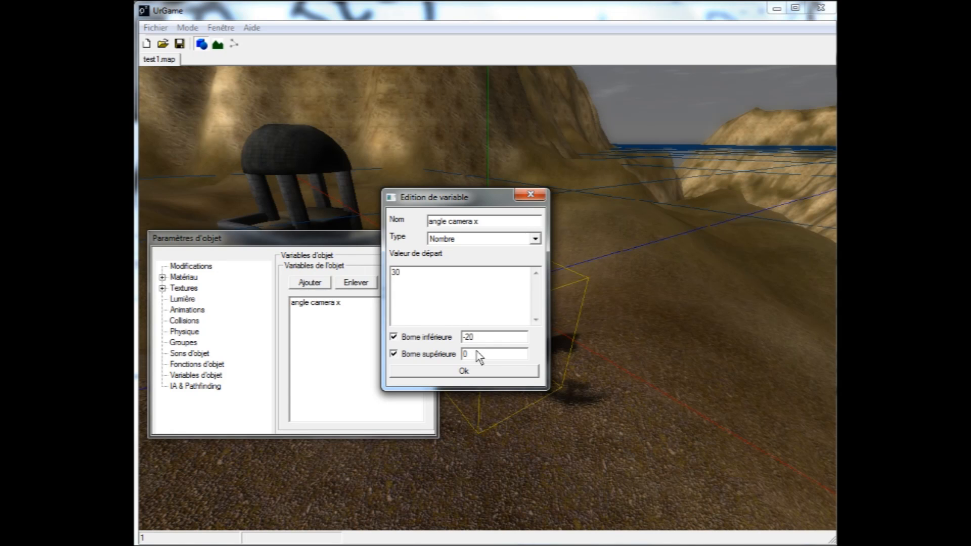
drag(473, 353, 459, 352)
click(454, 374)
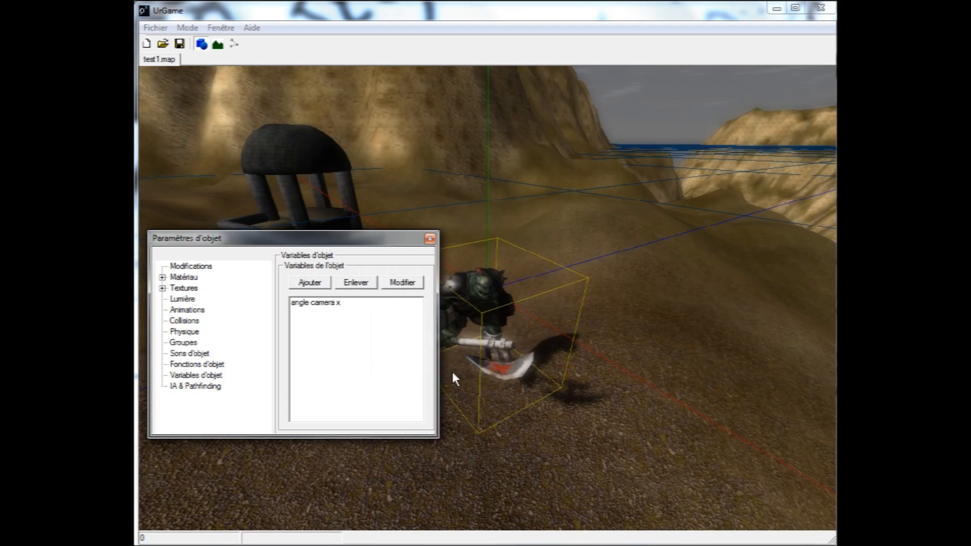
click(314, 306)
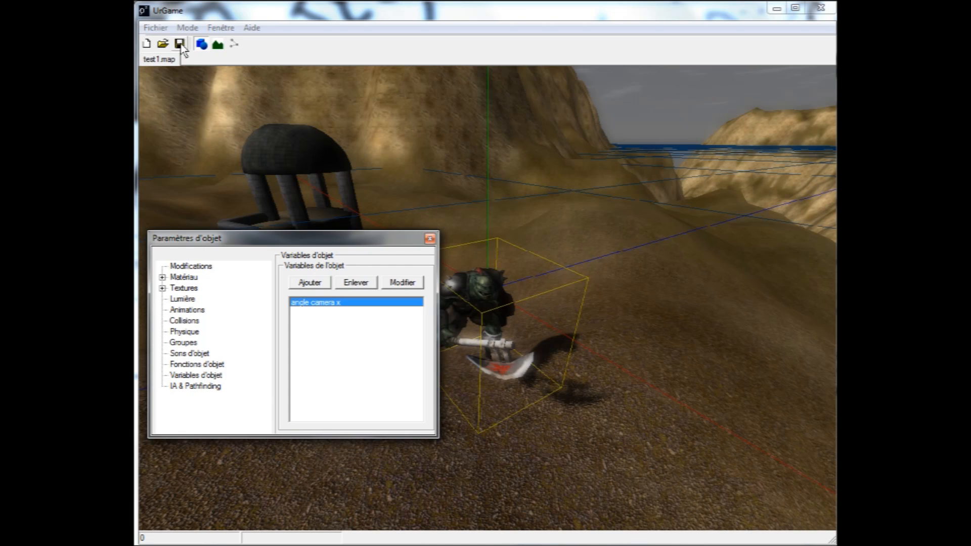
- Open the controle_camera function's logic graph and move the node creation window clear of the camera nodes
click(187, 28)
click(195, 74)
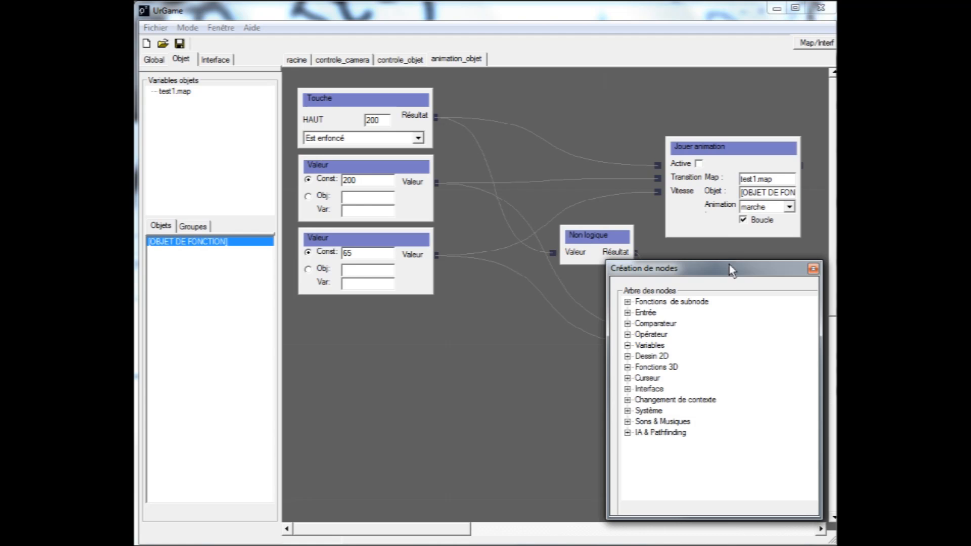
drag(732, 269, 719, 261)
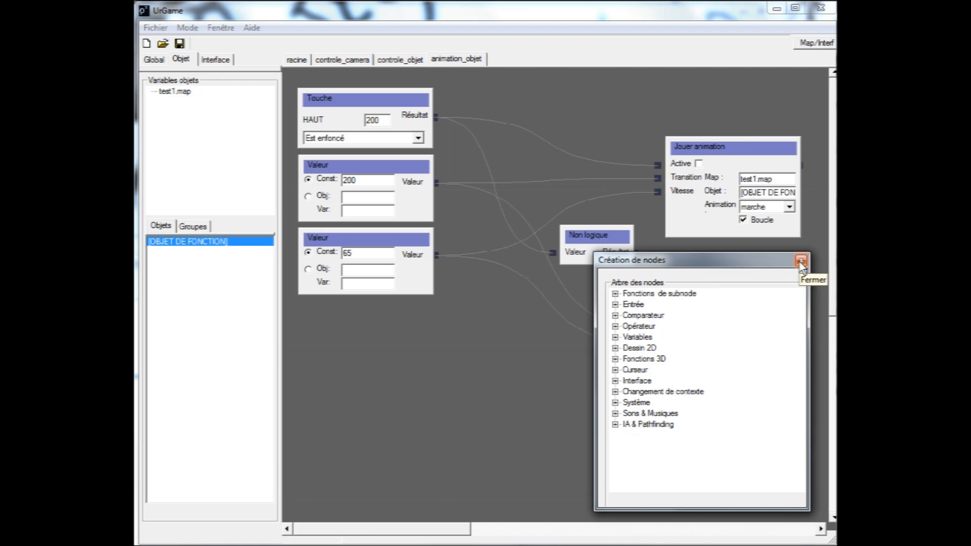
click(344, 64)
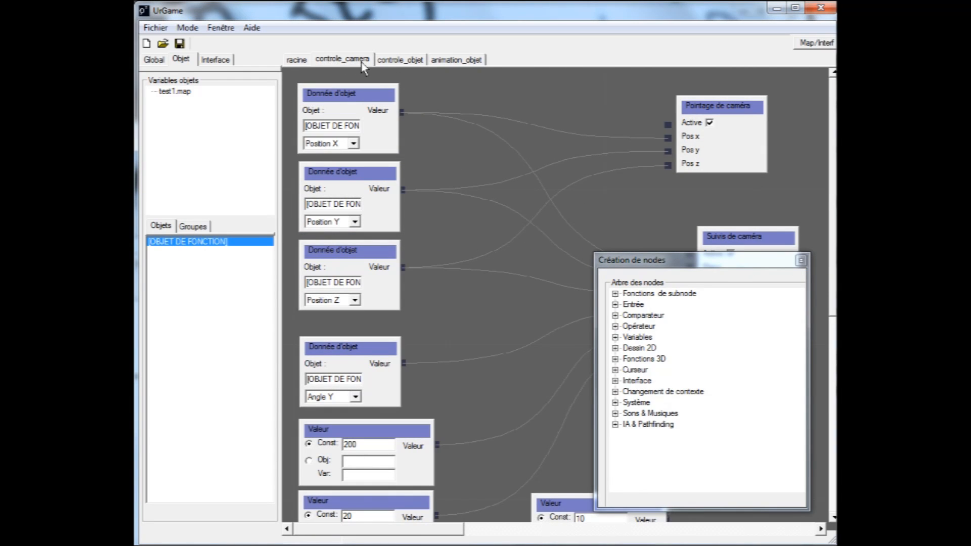
drag(673, 267, 234, 286)
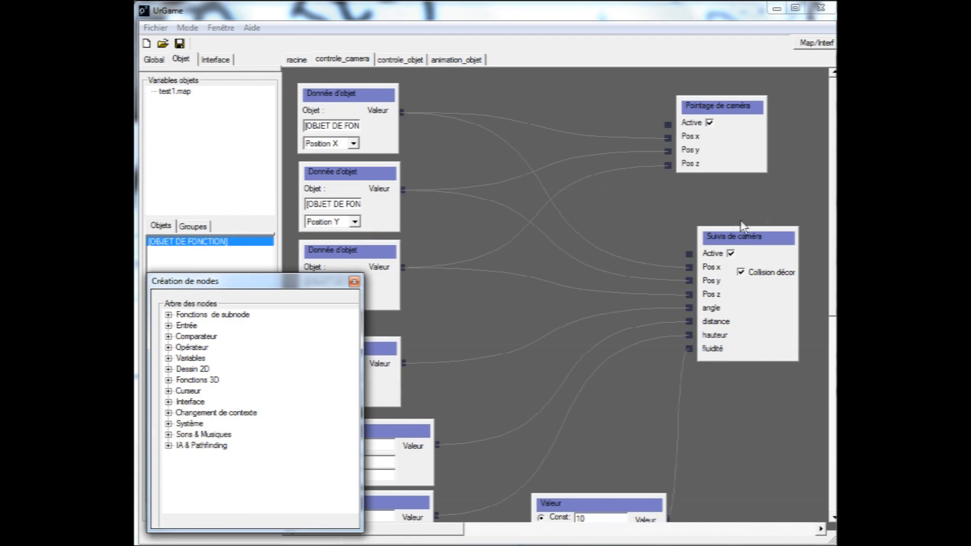
- Add a Donnée curseur node below the Valeur node of 20, set it to Mouvement Y, and collapse the Curseur node category
drag(832, 139, 833, 213)
drag(833, 172, 830, 283)
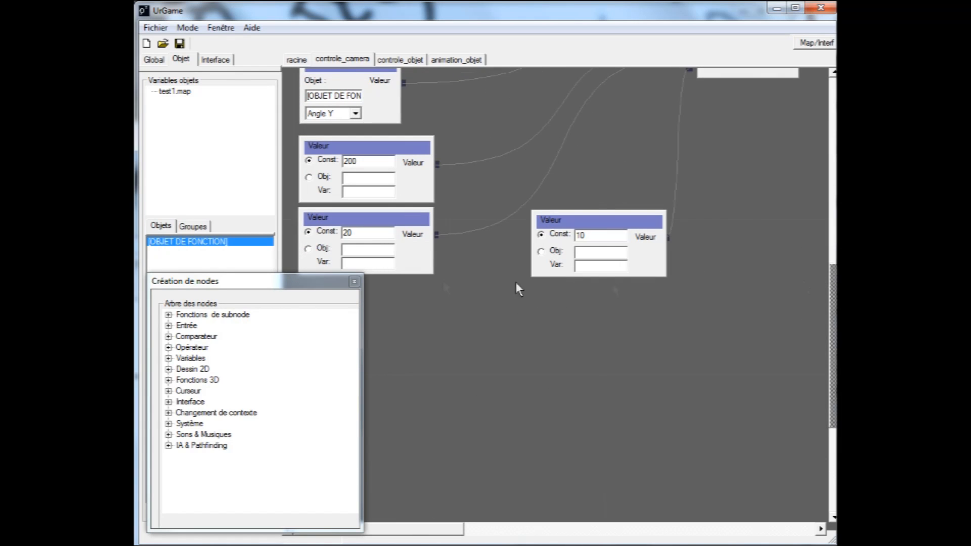
drag(318, 281, 758, 87)
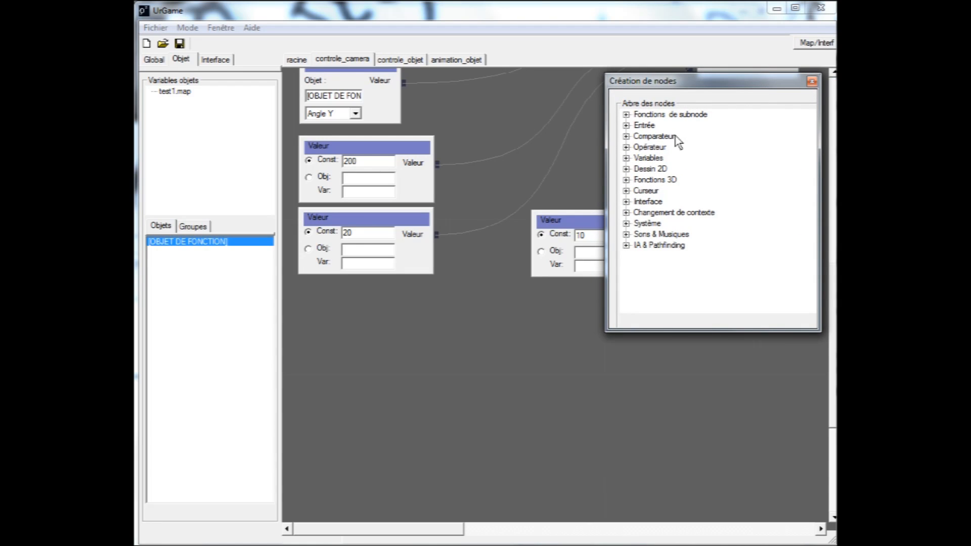
double_click(653, 193)
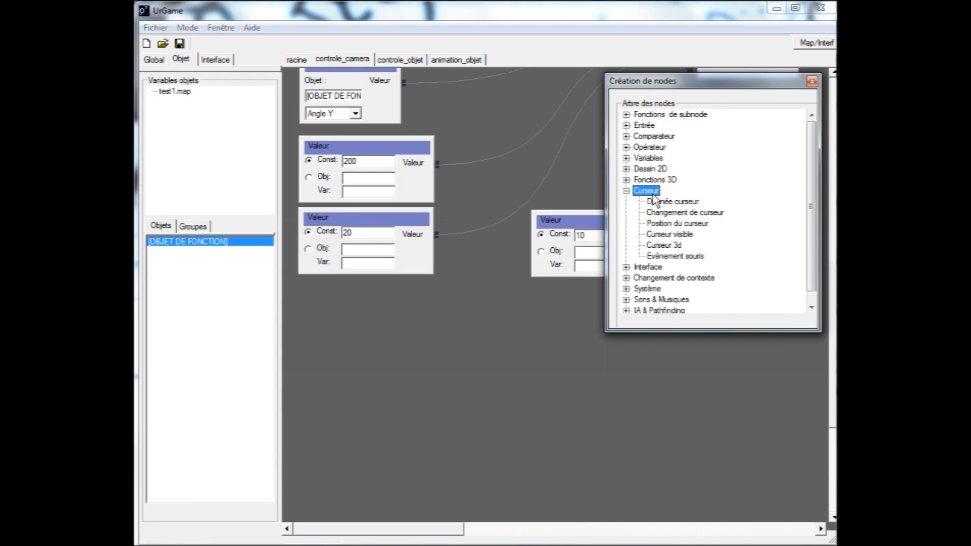
drag(663, 203, 315, 346)
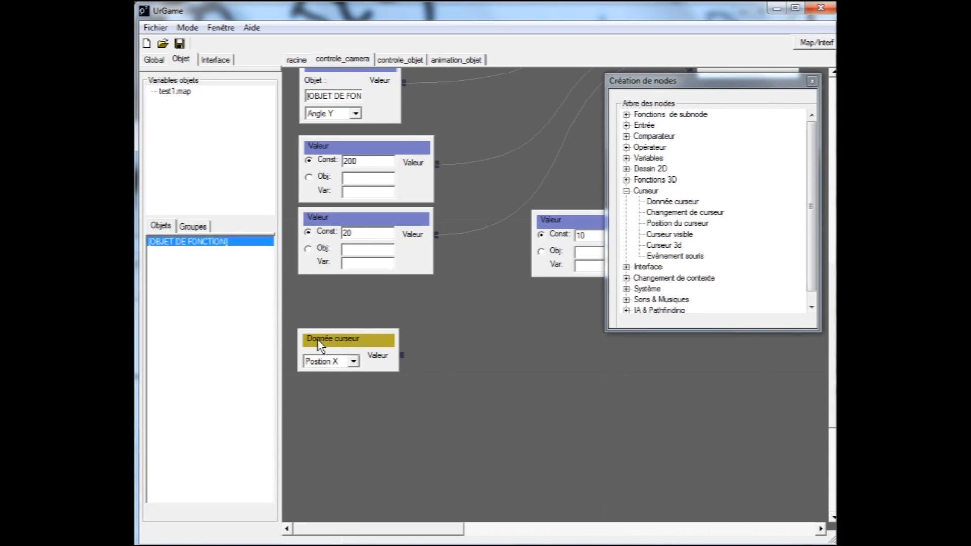
click(354, 362)
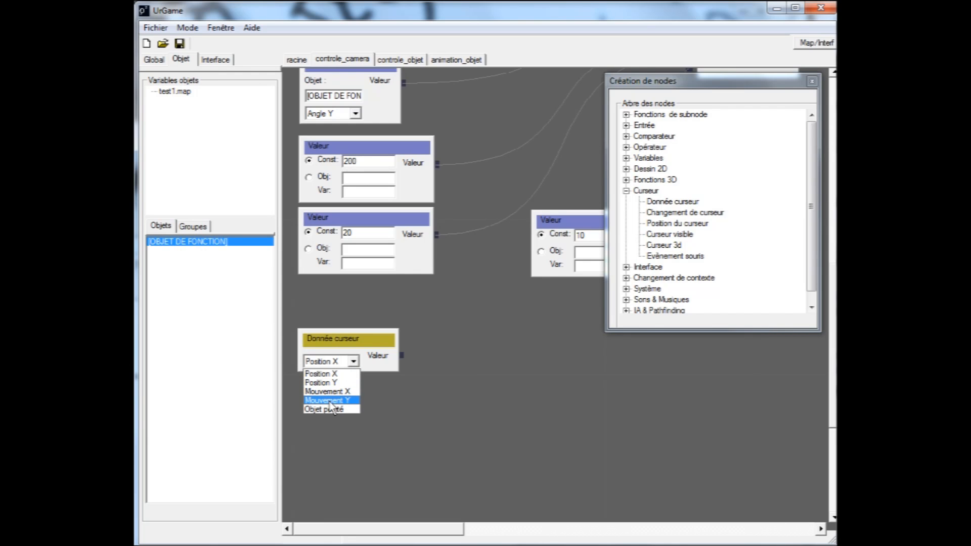
click(328, 400)
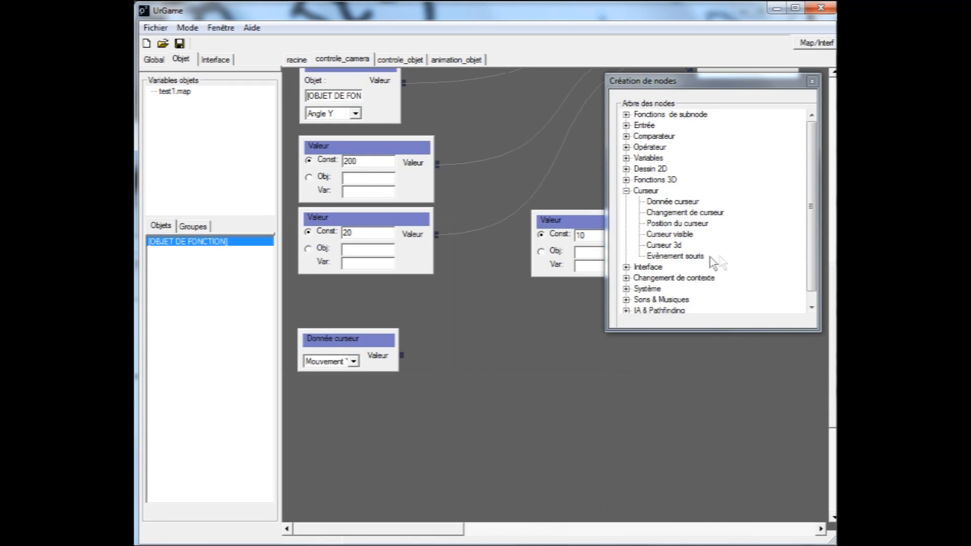
click(813, 246)
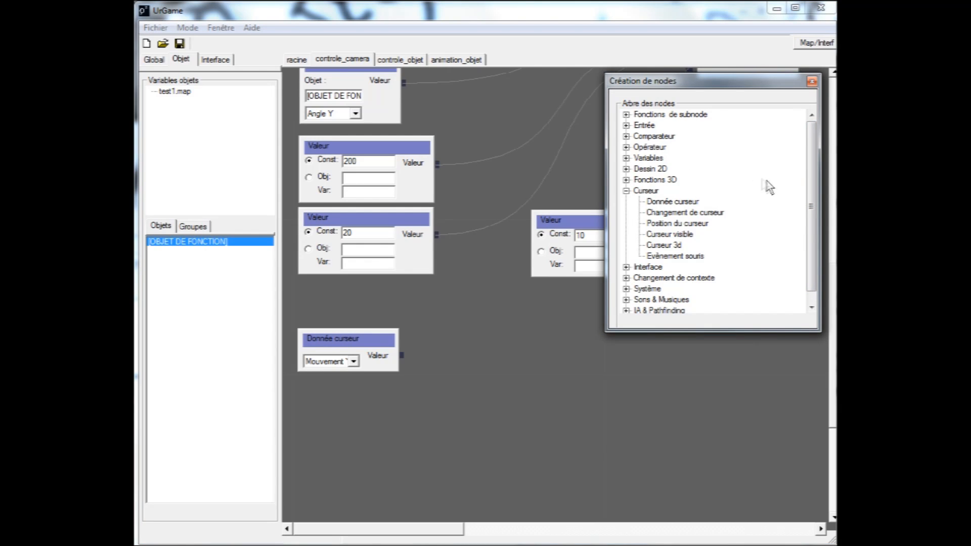
double_click(646, 191)
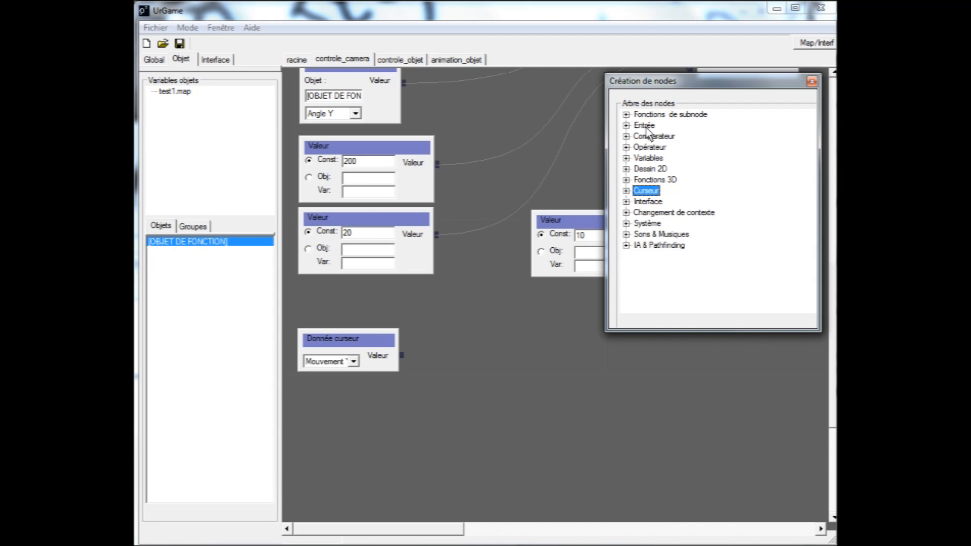
- Add an active Modification de valeur node near the Donnée curseur node, targeting variable angle camera x of [OBJET DE FONCTION]
double_click(648, 158)
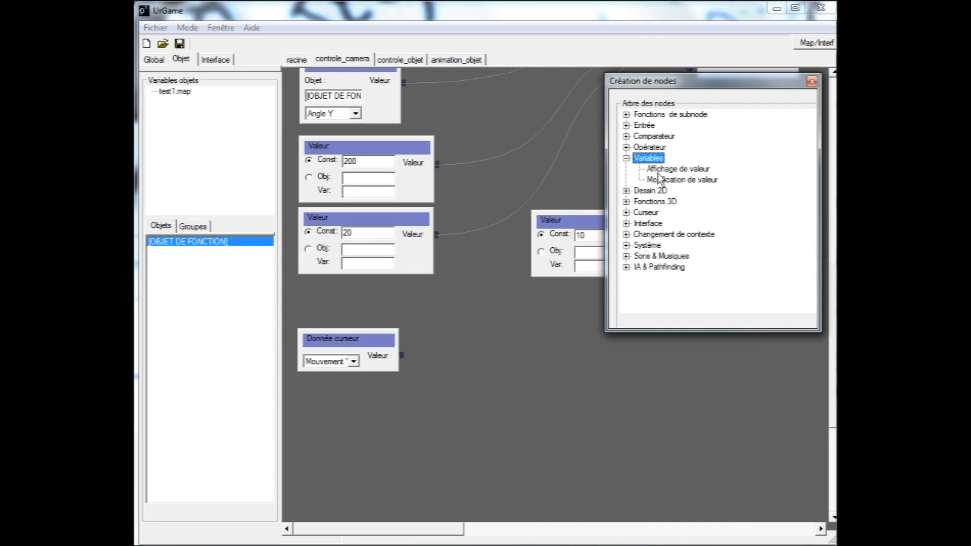
drag(658, 178, 528, 370)
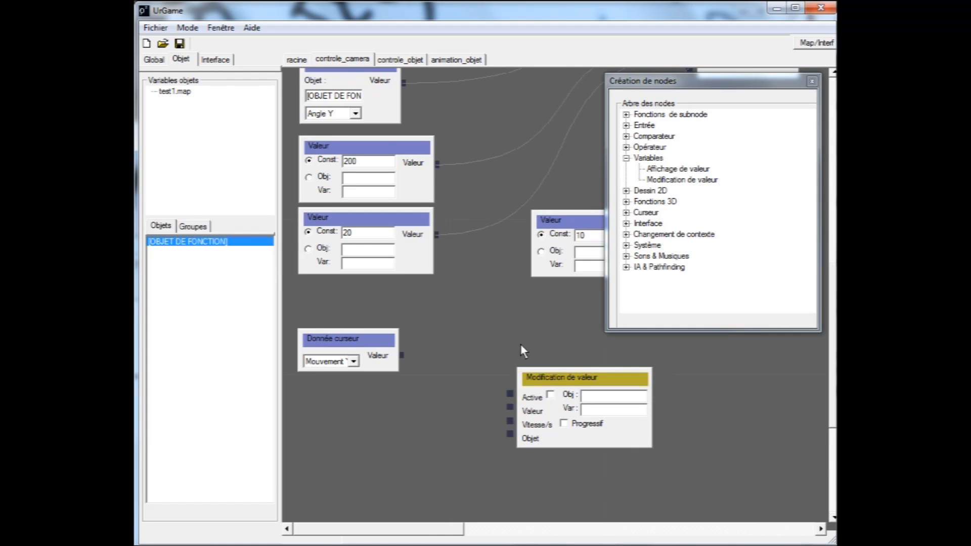
click(521, 343)
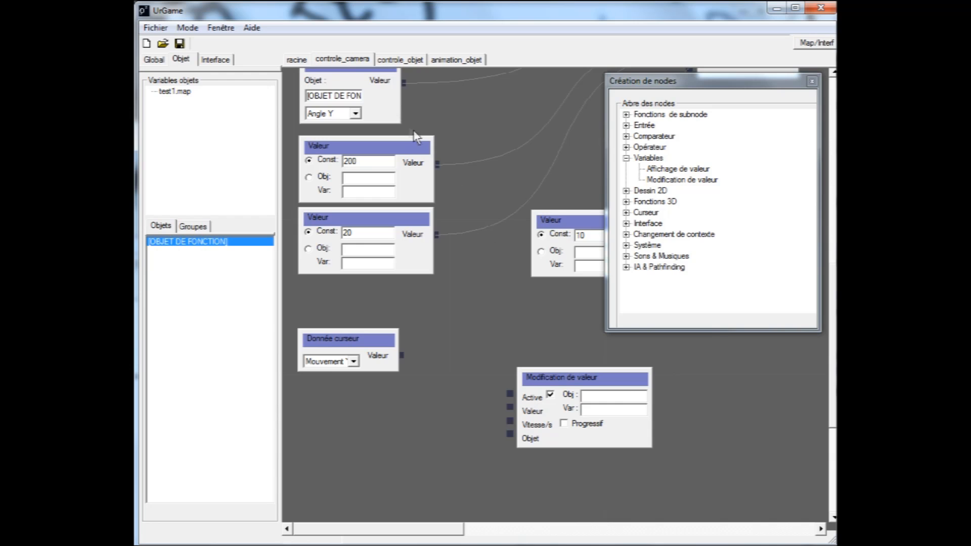
drag(354, 97, 593, 399)
click(187, 28)
click(196, 41)
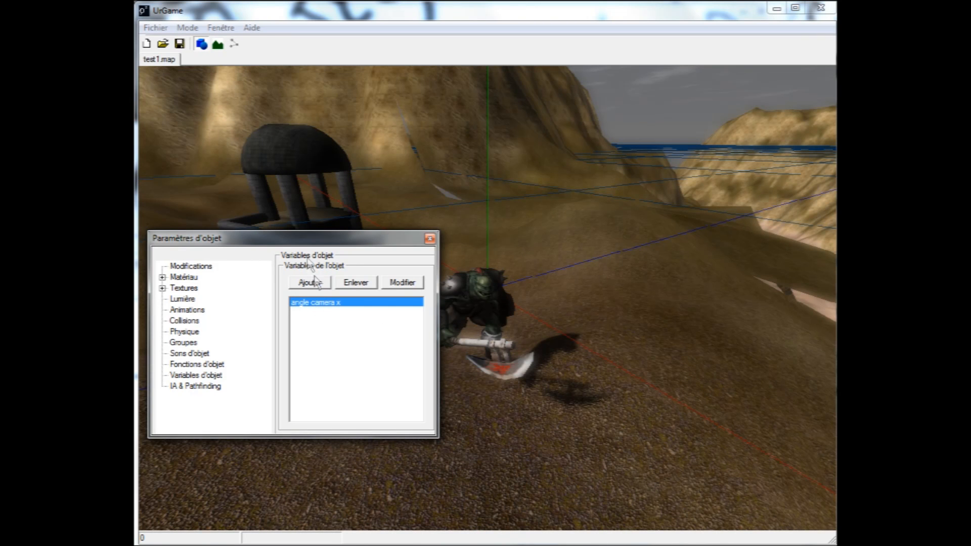
click(188, 28)
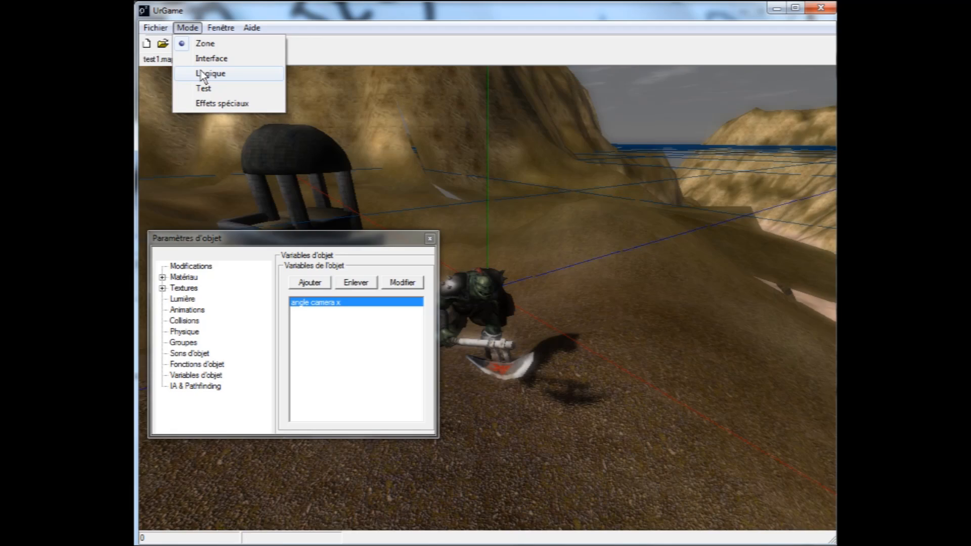
click(202, 74)
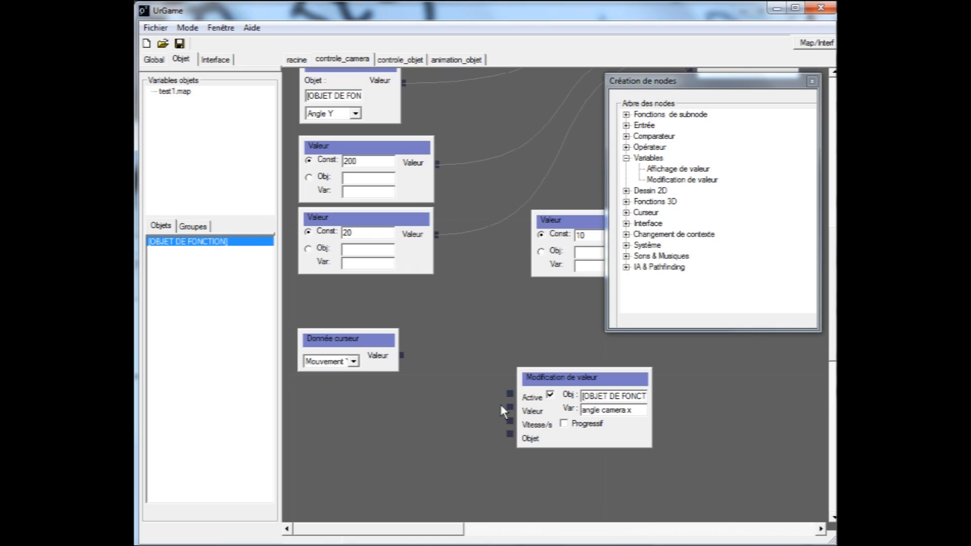
- Add a Valeur node below the Donnée curseur node and make it read angle camera x from [OBJET DE FONCTION]
click(353, 361)
click(347, 400)
double_click(649, 126)
drag(657, 136, 312, 425)
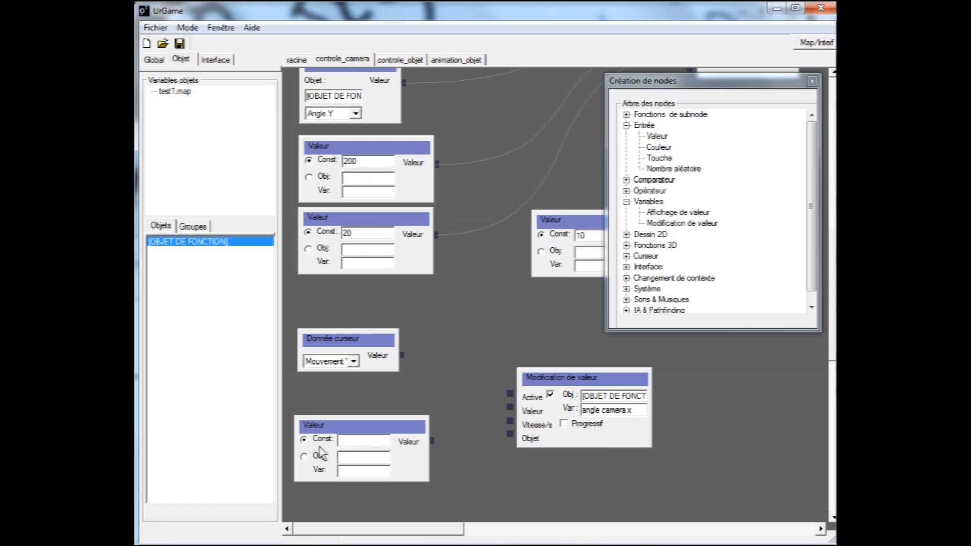
click(304, 457)
drag(615, 397, 385, 463)
drag(605, 409, 375, 474)
- Insert an Opérateur mathématique node set to Addition, linking cursor movement and angle camera x through it to the Modification de valeur node's Valeur
drag(556, 384, 693, 384)
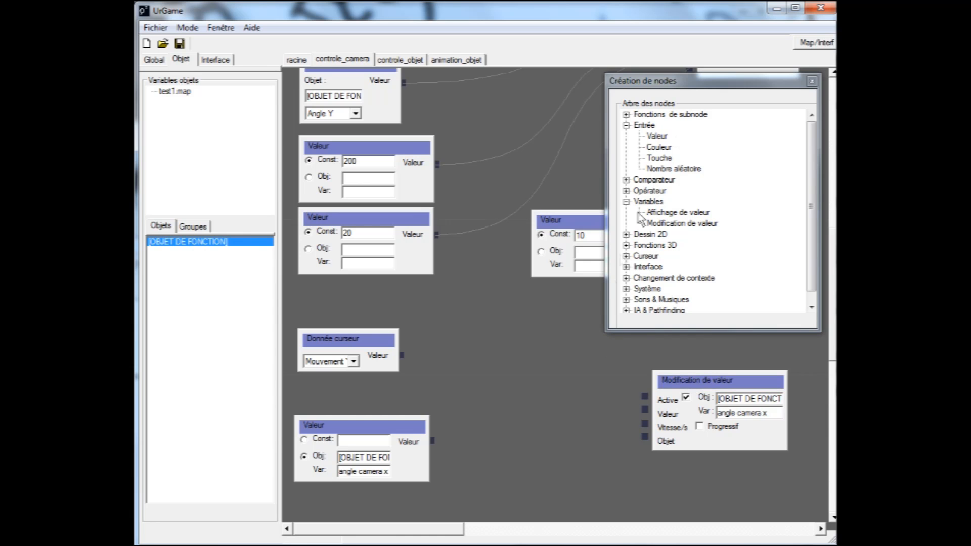
double_click(646, 192)
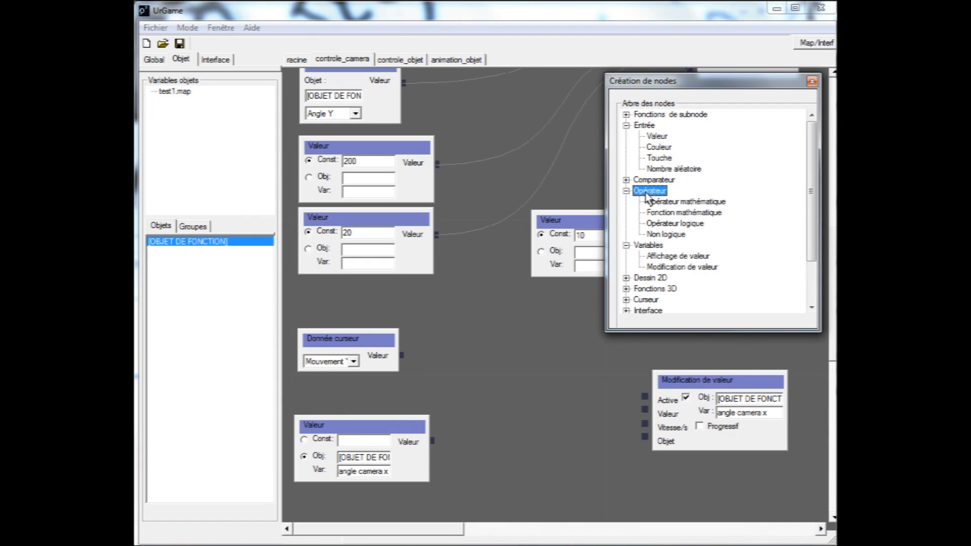
drag(653, 203, 500, 372)
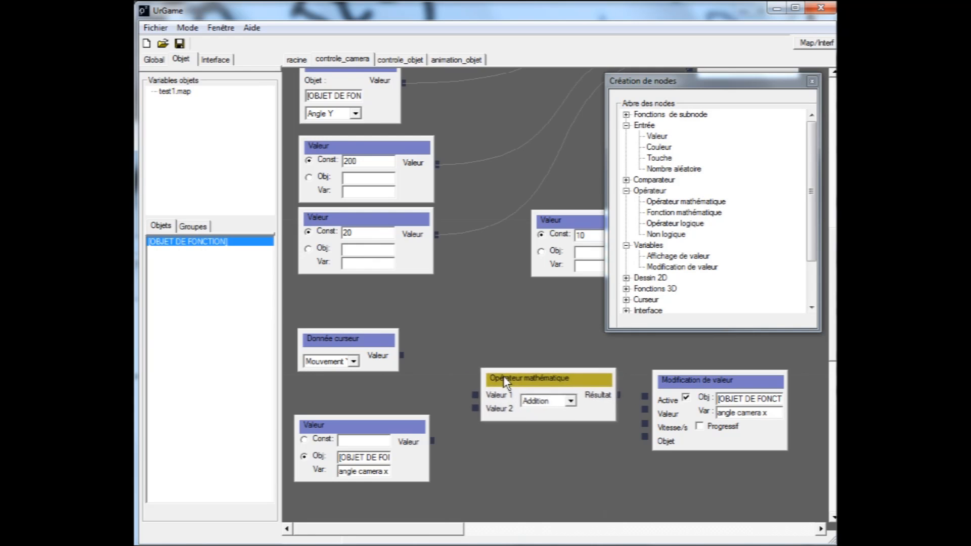
drag(435, 357, 470, 396)
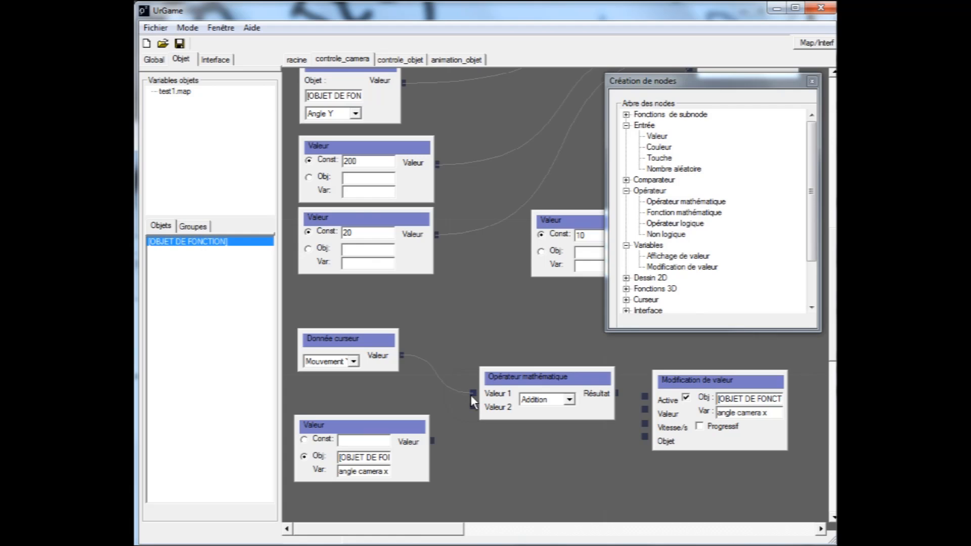
drag(433, 440, 473, 406)
drag(627, 395, 675, 366)
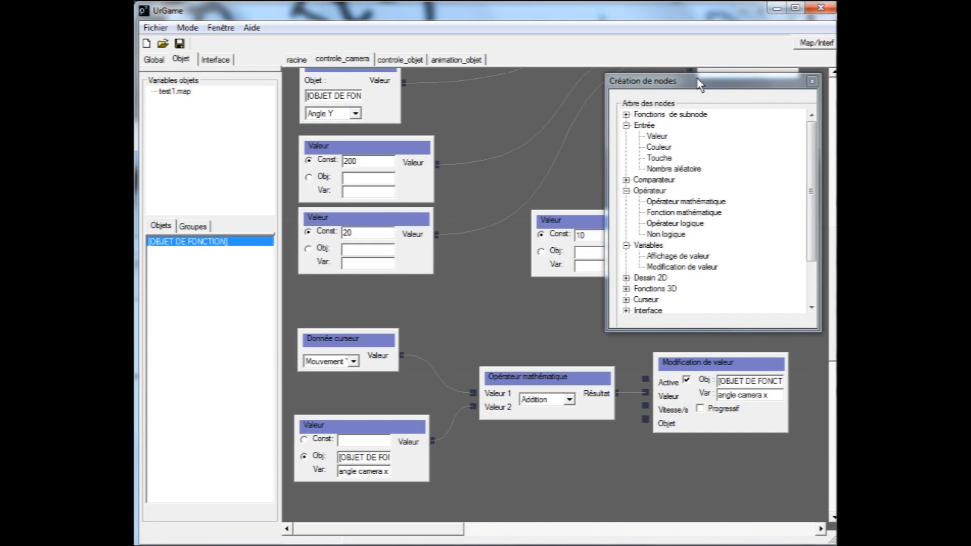
- Delete the Valeur node of 20 that feeds the camera node's hauteur input
drag(700, 84, 697, 168)
drag(515, 131, 501, 170)
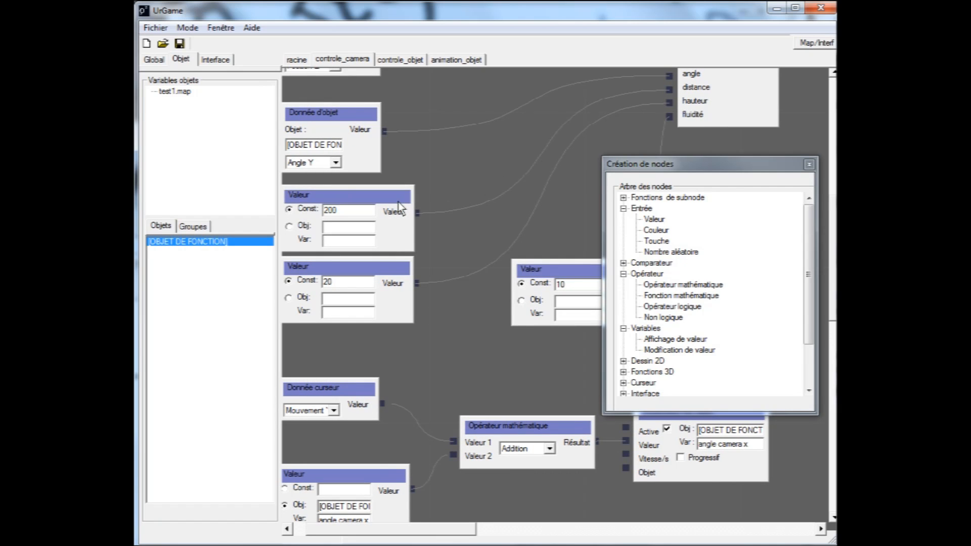
mouse_move(388, 275)
mouse_down()
mouse_move(388, 296)
mouse_move(402, 280)
mouse_move(393, 285)
mouse_up()
right_click(393, 285)
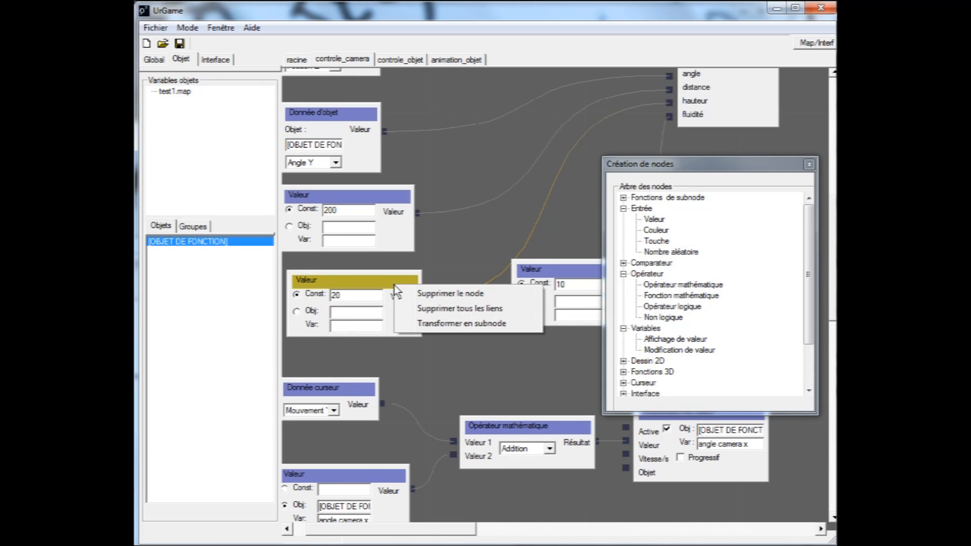
click(423, 295)
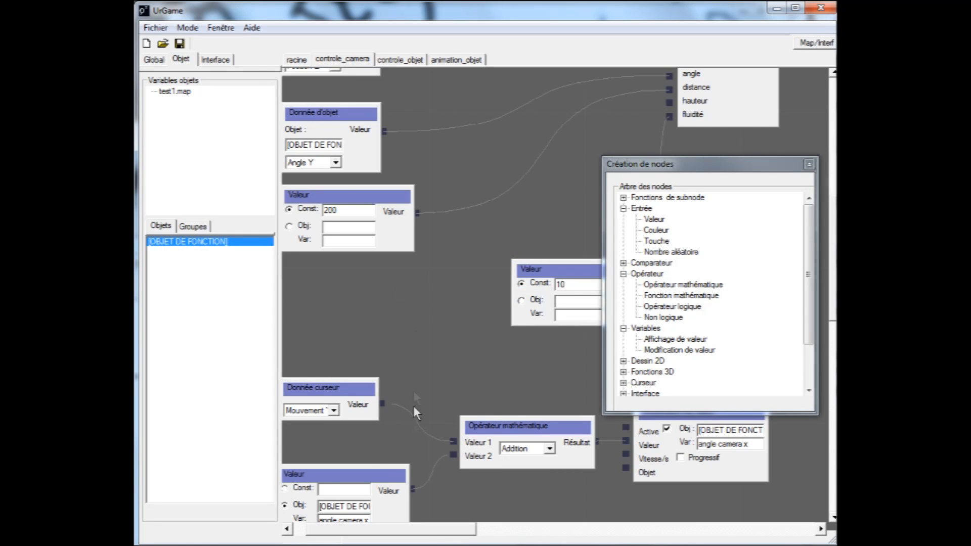
- Link the angle camera x Valeur node to the camera node's hauteur input and adjust the positions of the operator and cursor nodes
drag(413, 488, 650, 109)
drag(669, 105, 669, 103)
mouse_move(497, 440)
mouse_down()
mouse_move(504, 454)
mouse_move(498, 426)
mouse_up()
drag(365, 393, 379, 392)
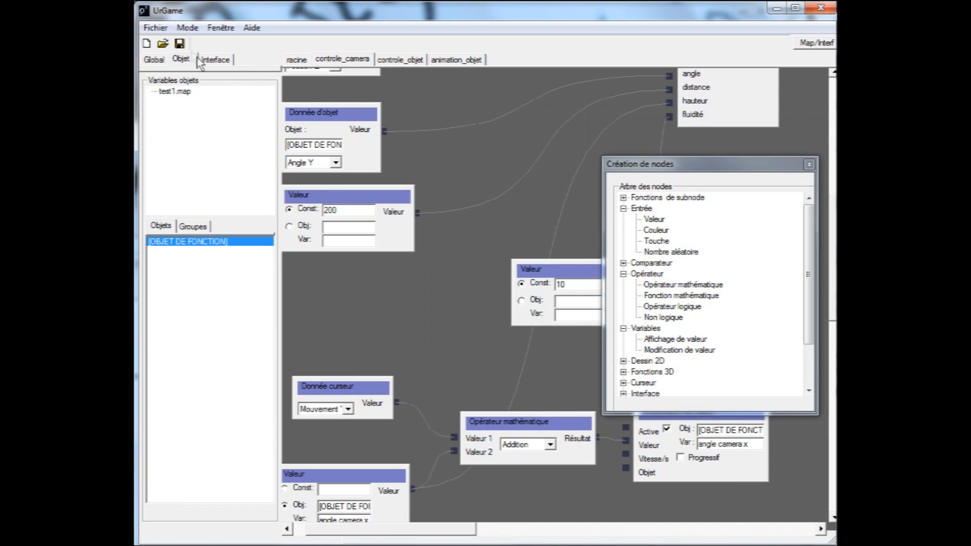
- Save the project and run a test from racine, trying the mouse camera and forward movement before closing it
click(179, 44)
click(188, 29)
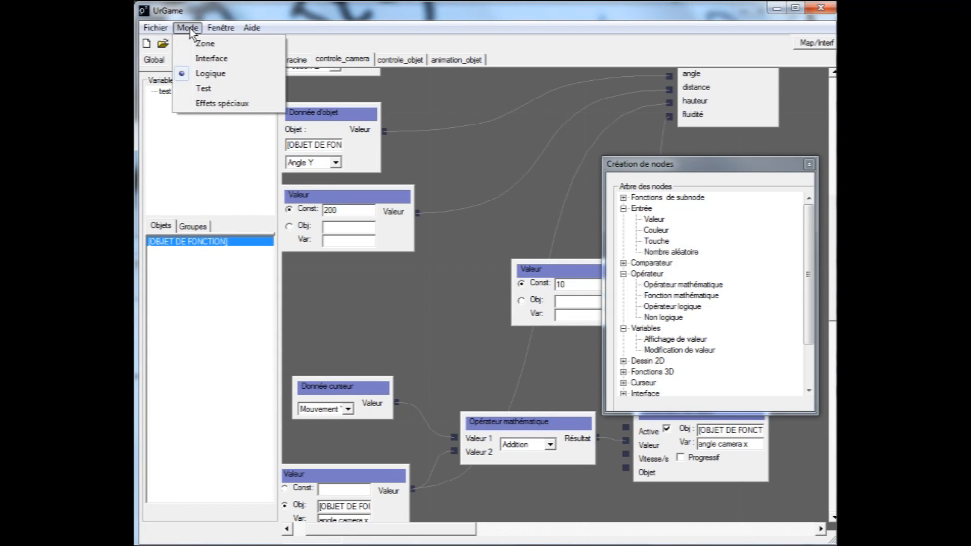
click(203, 88)
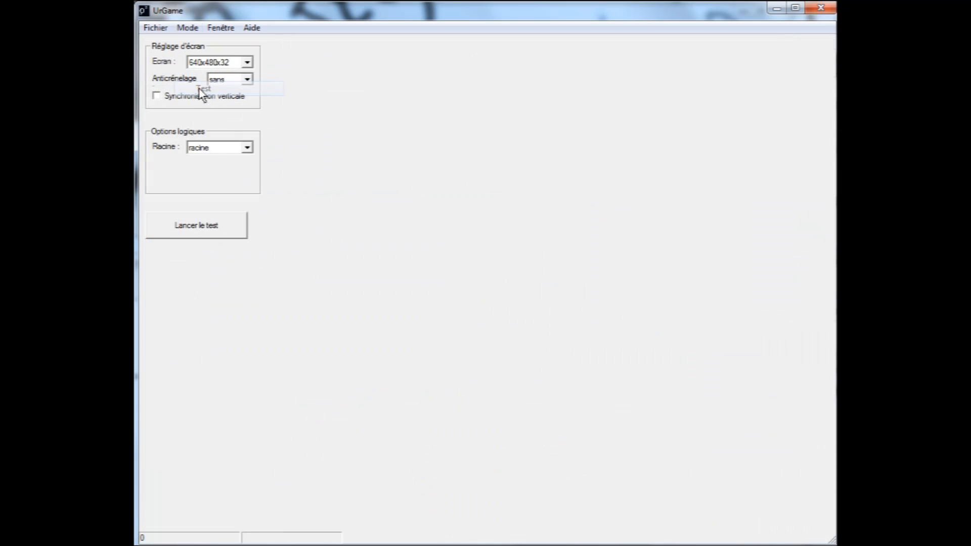
click(209, 231)
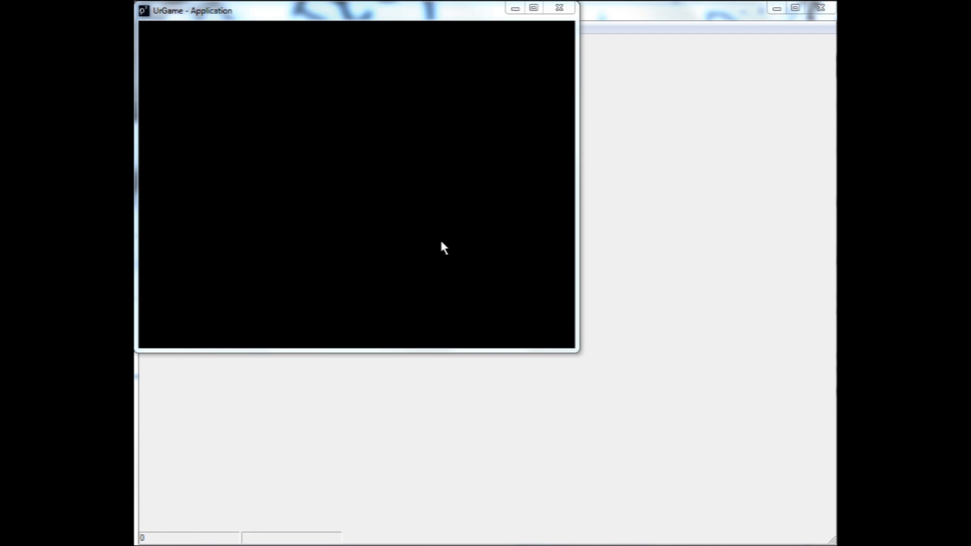
drag(441, 241, 513, 60)
key(w)
click(566, 9)
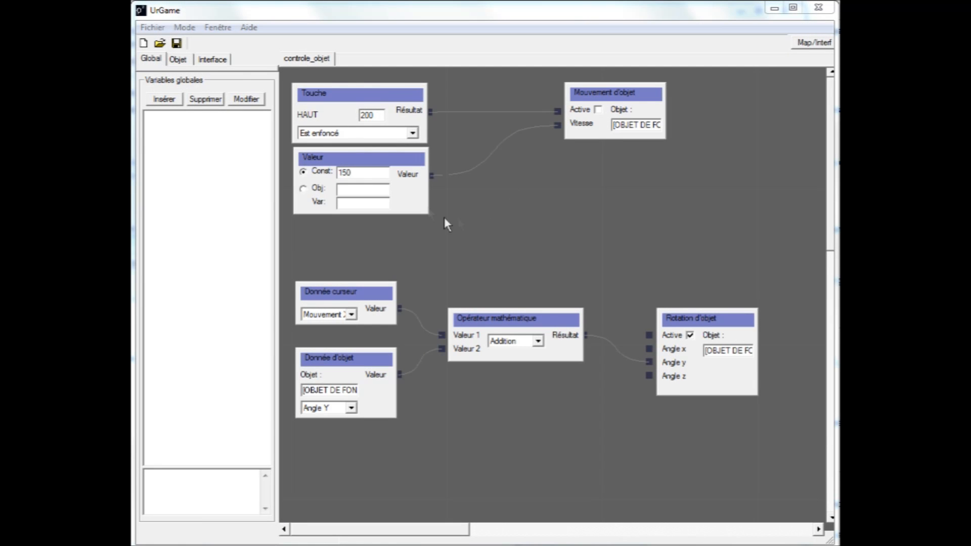
- Turn the Touche, Valeur and Mouvement d'objet nodes in controle_objet into a subnode named Avancer_objet and inspect its contents
click(393, 15)
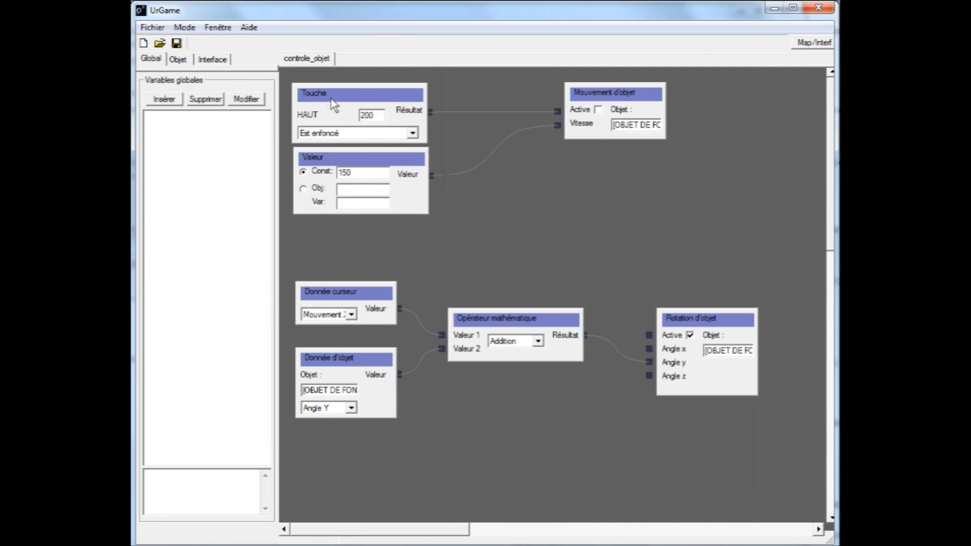
drag(281, 77, 690, 236)
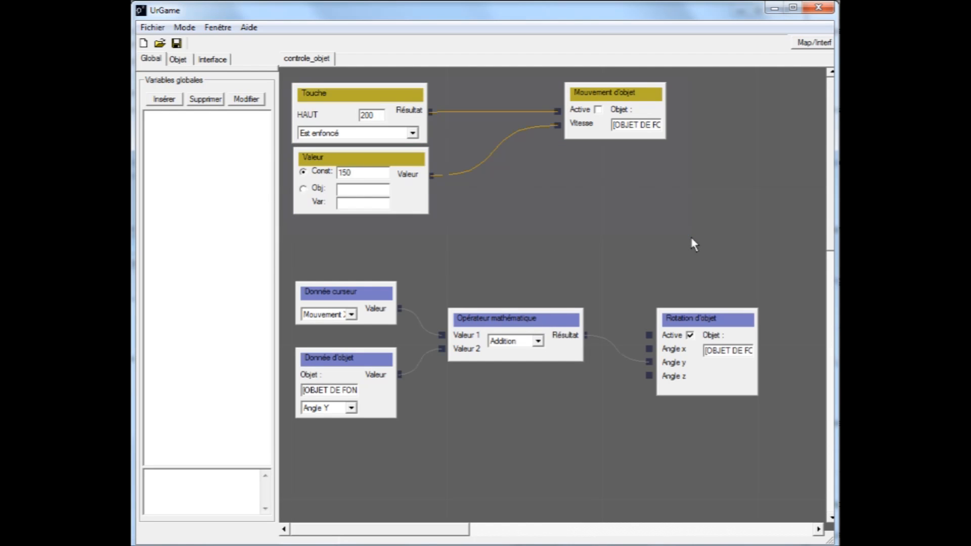
right_click(576, 94)
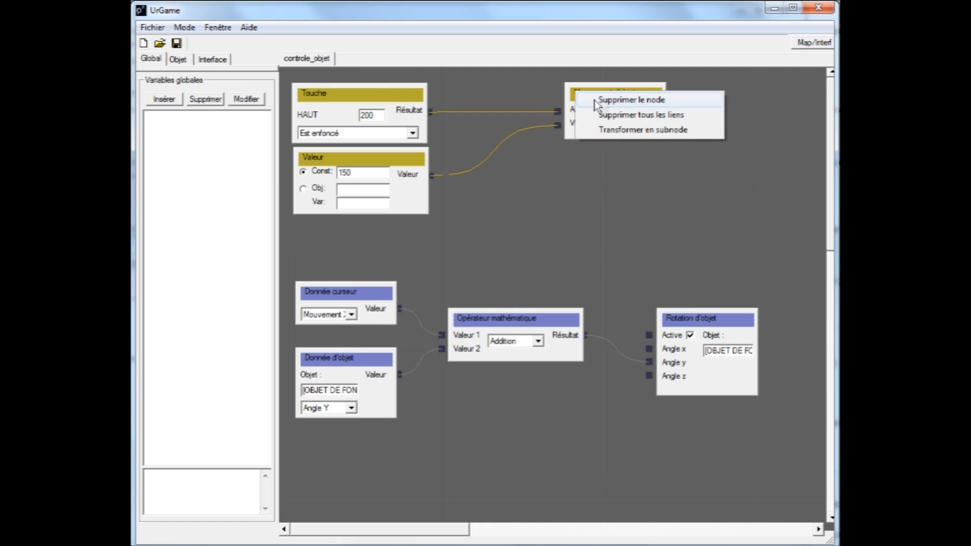
click(610, 134)
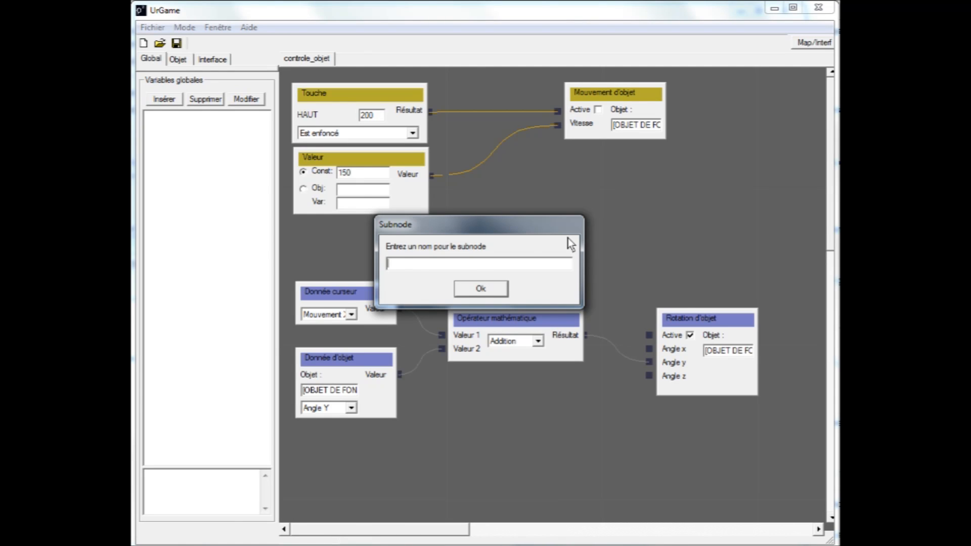
text(Avancer_objet)
key(Return)
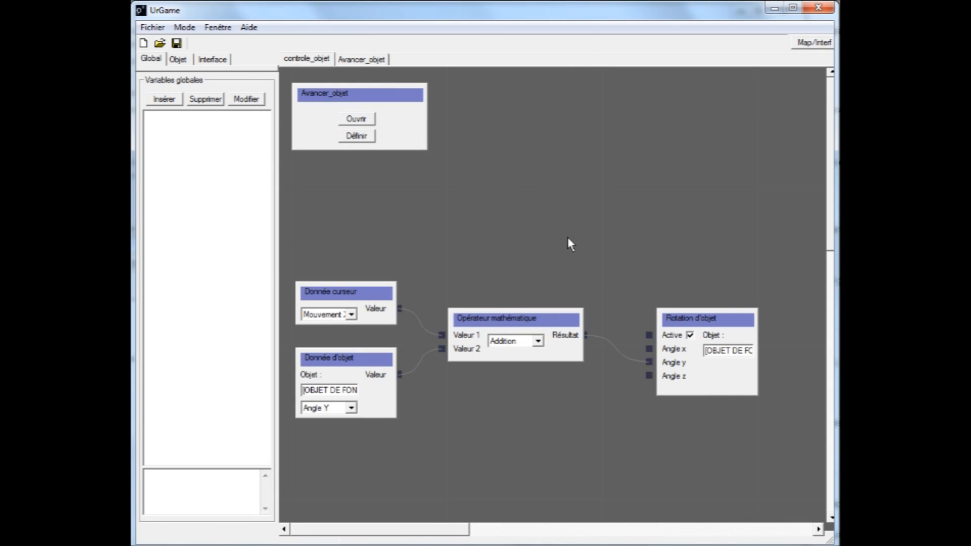
mouse_move(412, 125)
mouse_down()
mouse_move(549, 130)
mouse_move(601, 147)
mouse_move(445, 134)
mouse_move(405, 108)
mouse_move(414, 113)
mouse_up()
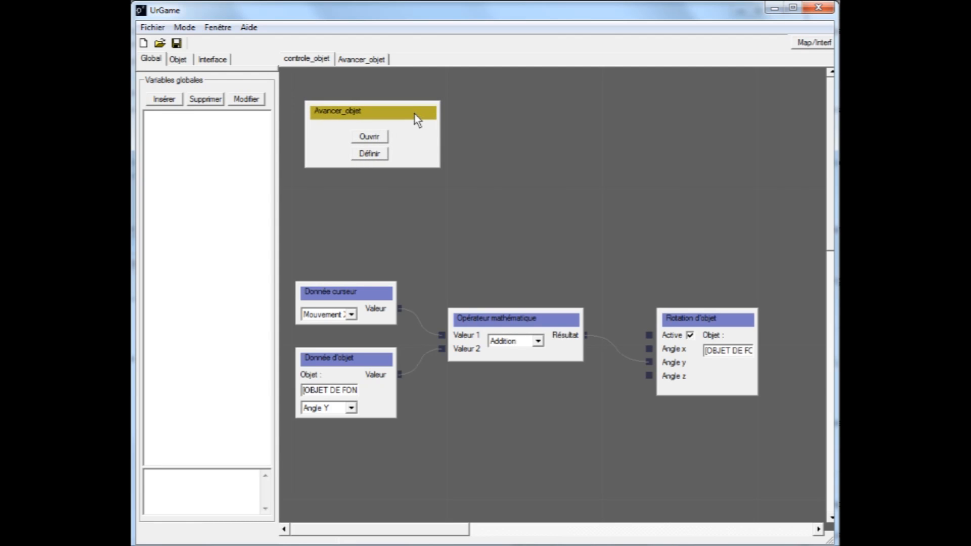
click(378, 135)
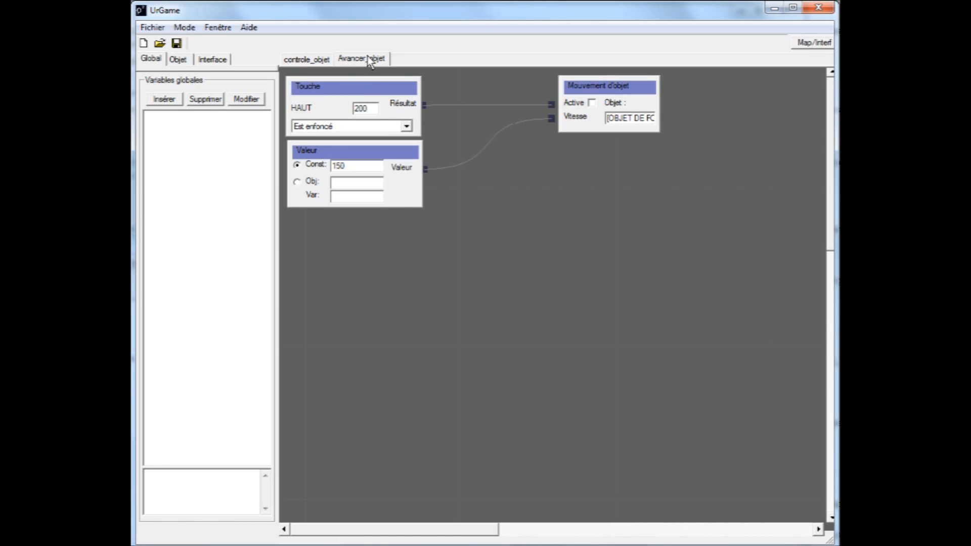
click(326, 63)
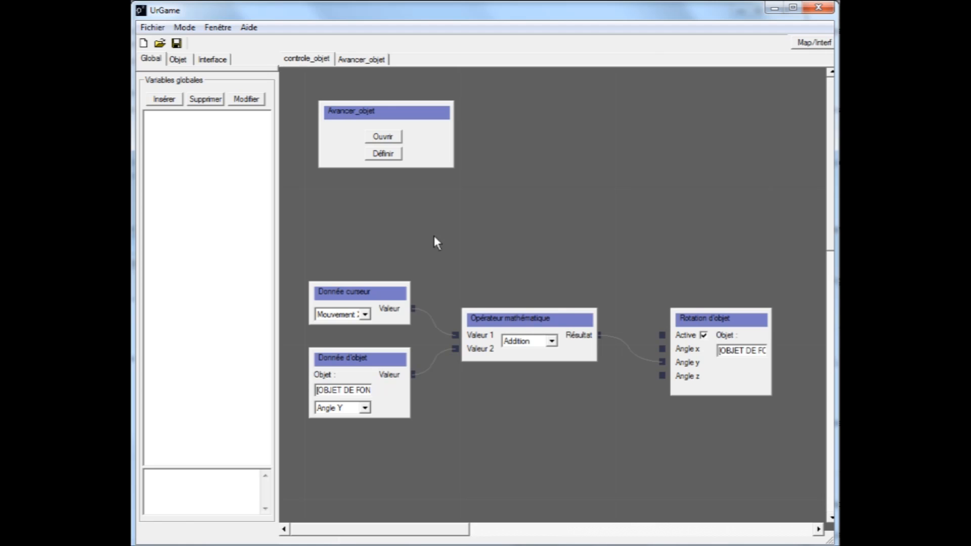
- Turn the Opérateur mathématique and Rotation d'objet nodes into a subnode named Rotation objet and move it away from its input nodes
drag(440, 220, 787, 420)
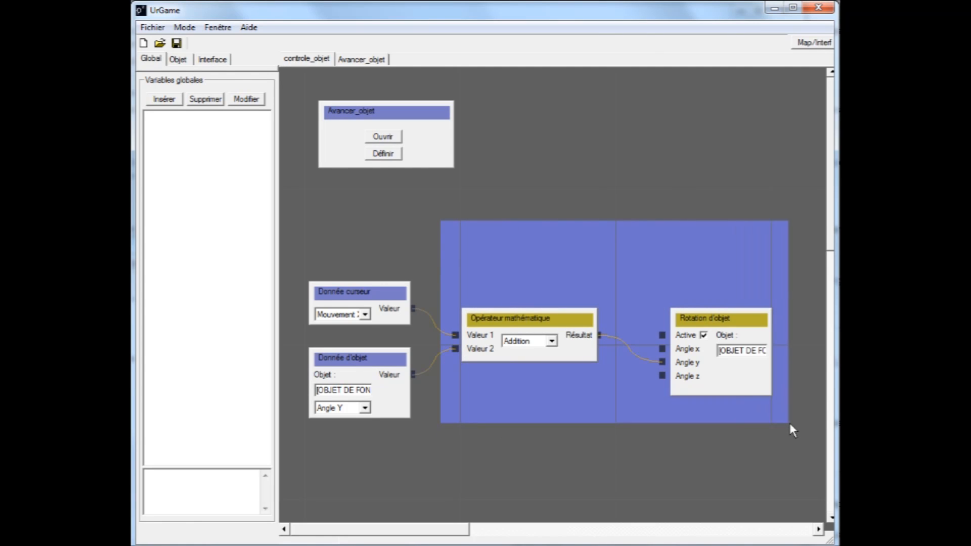
right_click(569, 323)
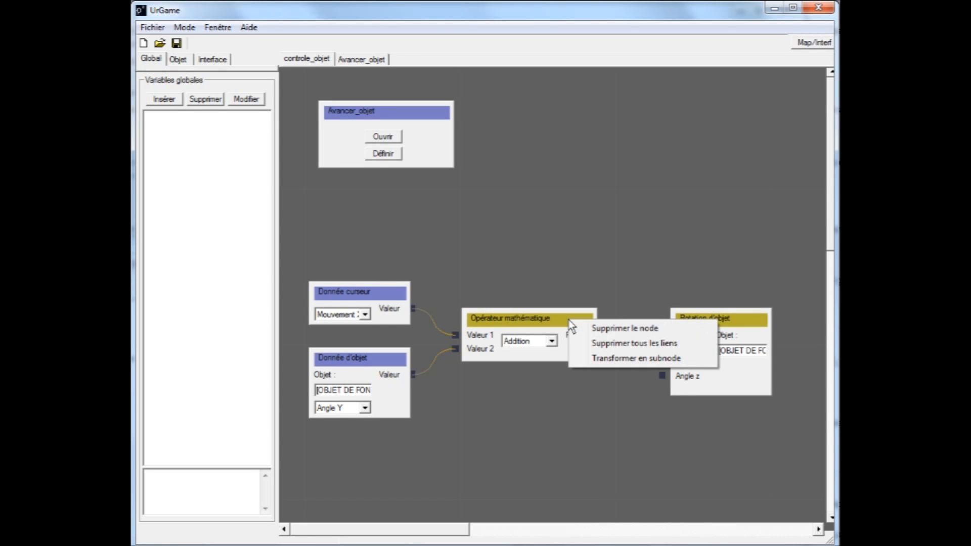
click(597, 360)
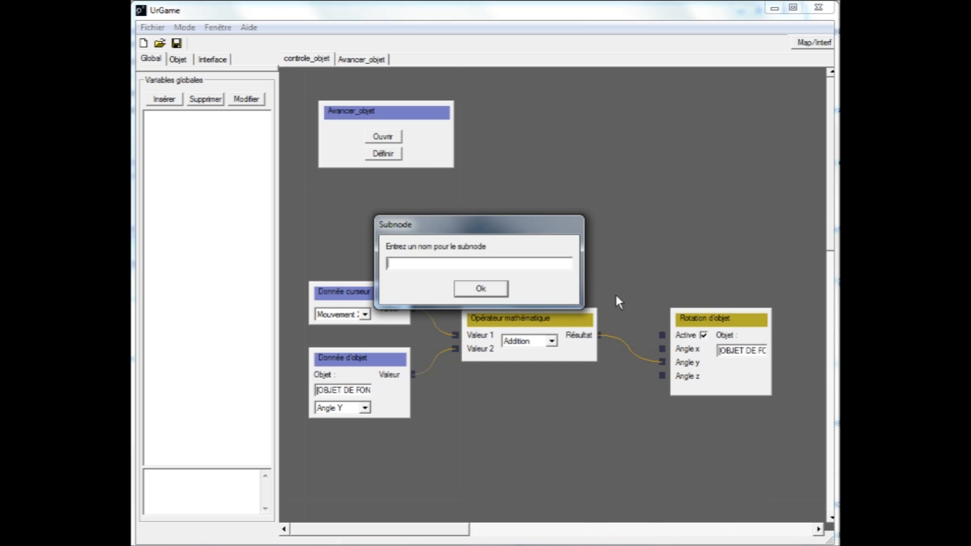
text(Rotation objet)
key(Return)
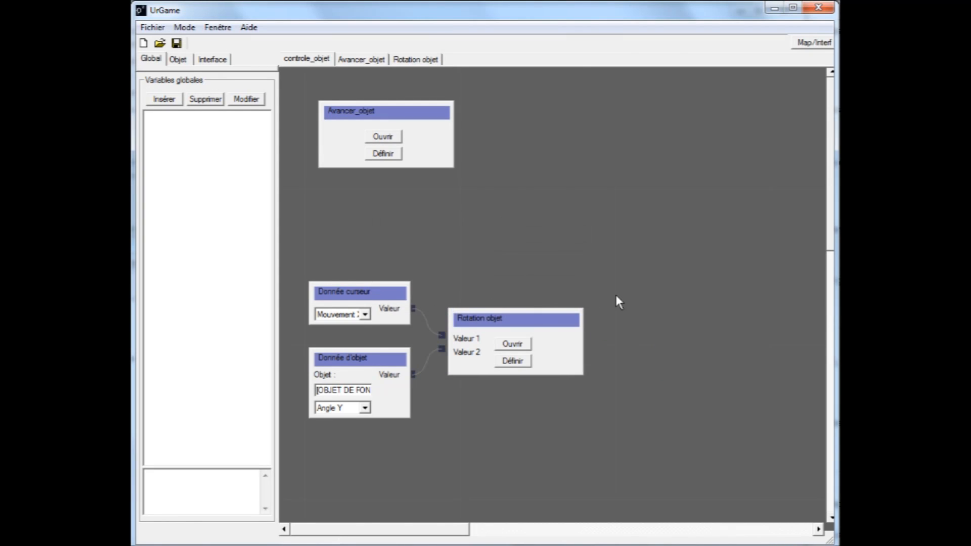
click(552, 325)
drag(552, 325, 605, 304)
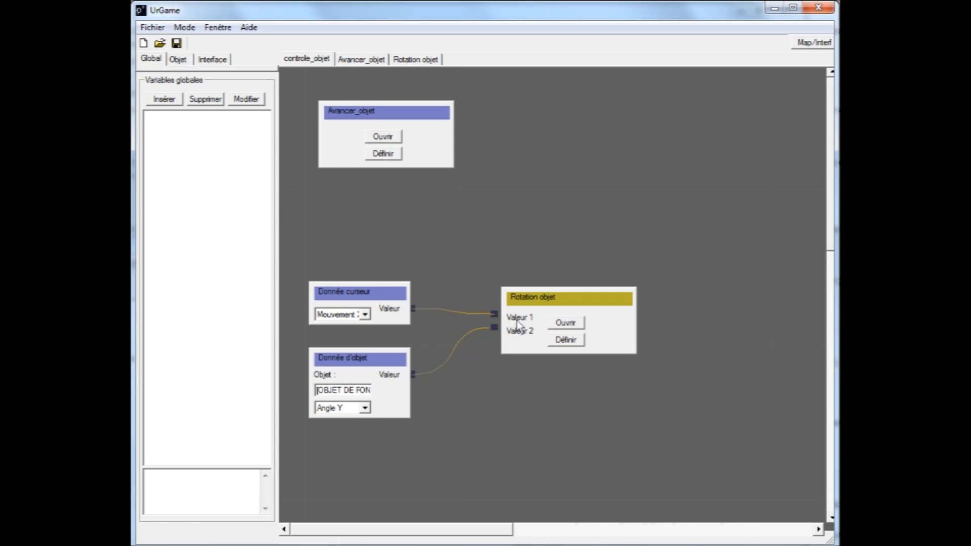
- Rename the Rotation objet subnode's two inputs as Inc and Angle, and return to the controle_objet graph
click(564, 324)
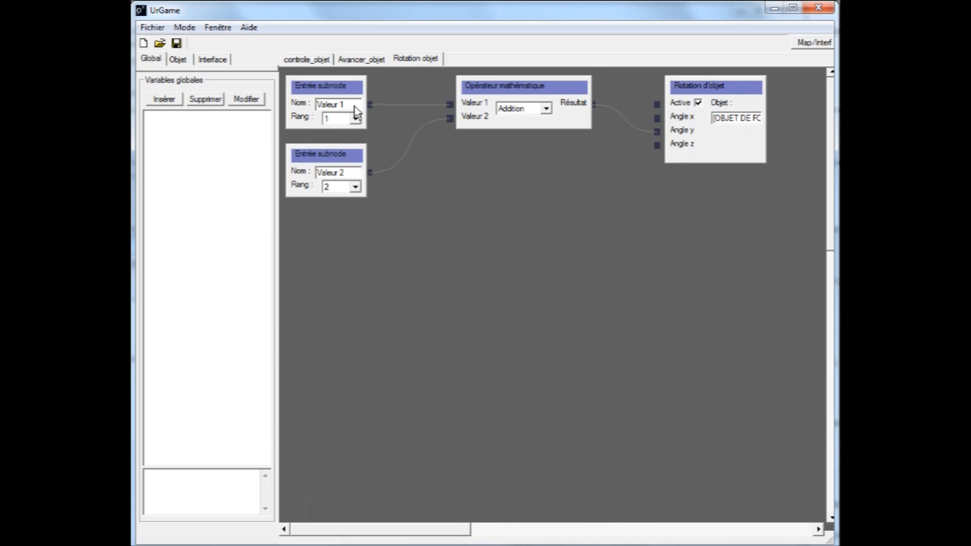
drag(352, 104, 310, 105)
click(326, 62)
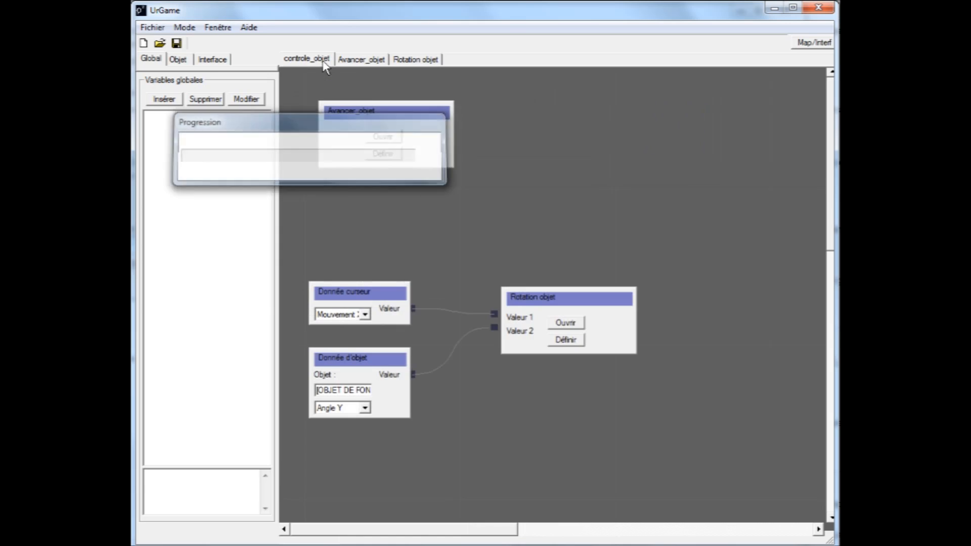
click(405, 62)
drag(350, 104, 307, 103)
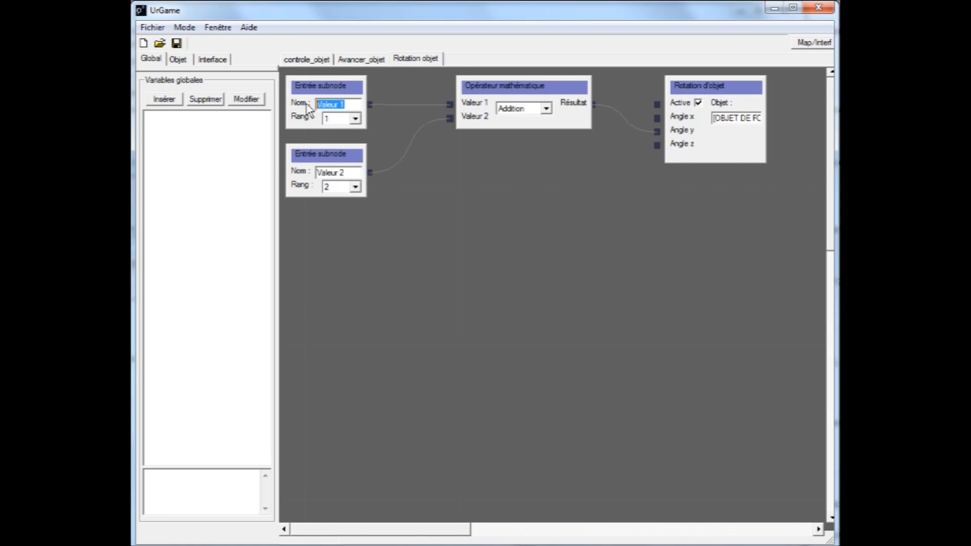
text(inc)
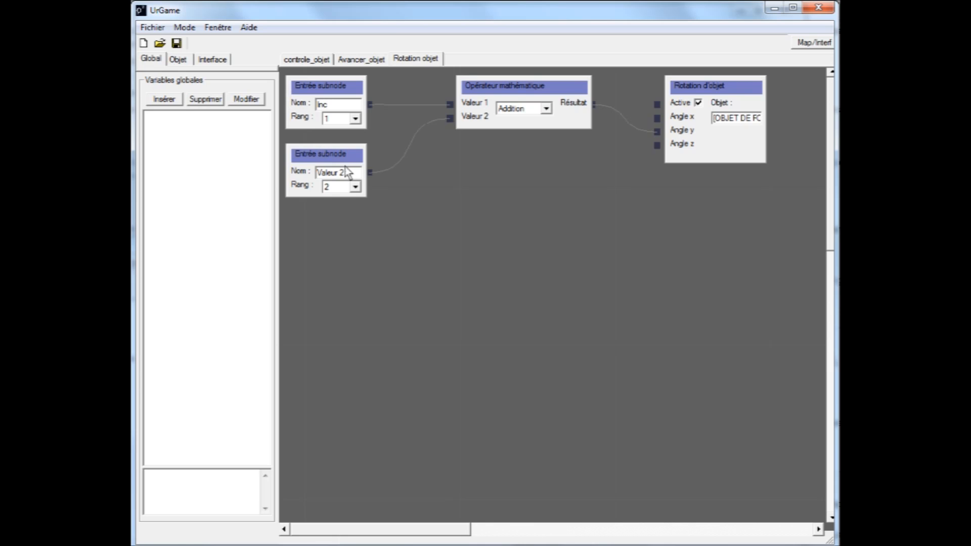
drag(348, 173, 302, 176)
text(Angle)
click(306, 59)
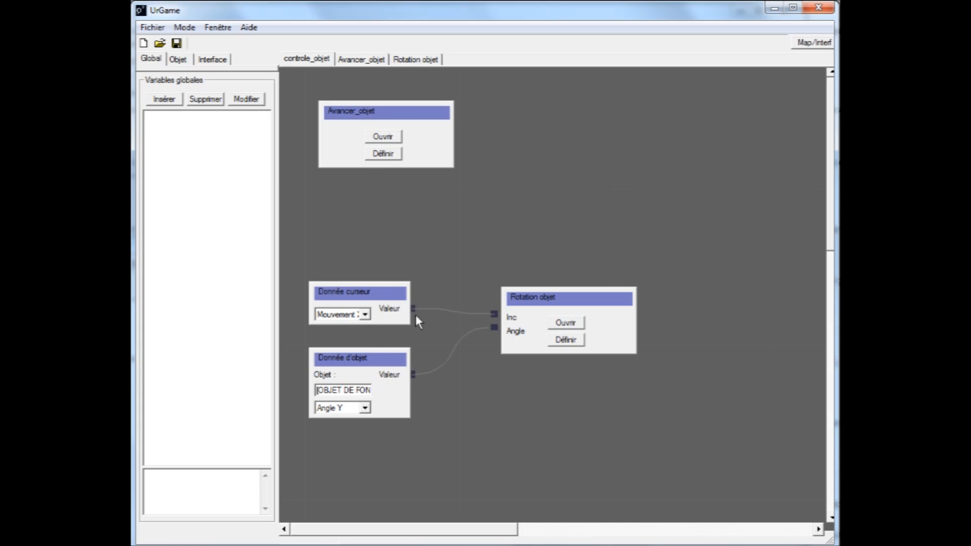